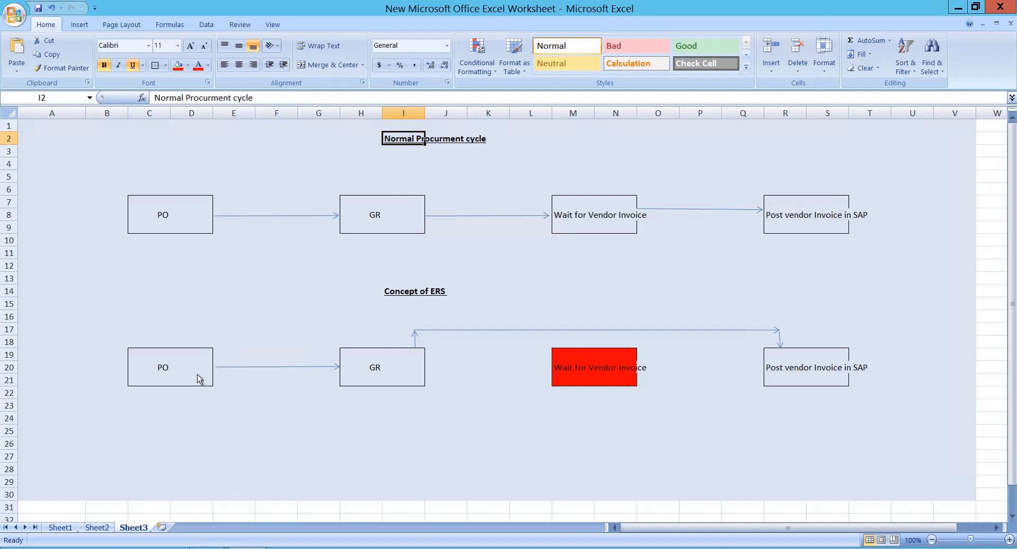
- Examine the stages of the normal procurement cycle and of the ERS concept flow on Sheet3
{"action": "left_click", "coordinate": [166, 213]}
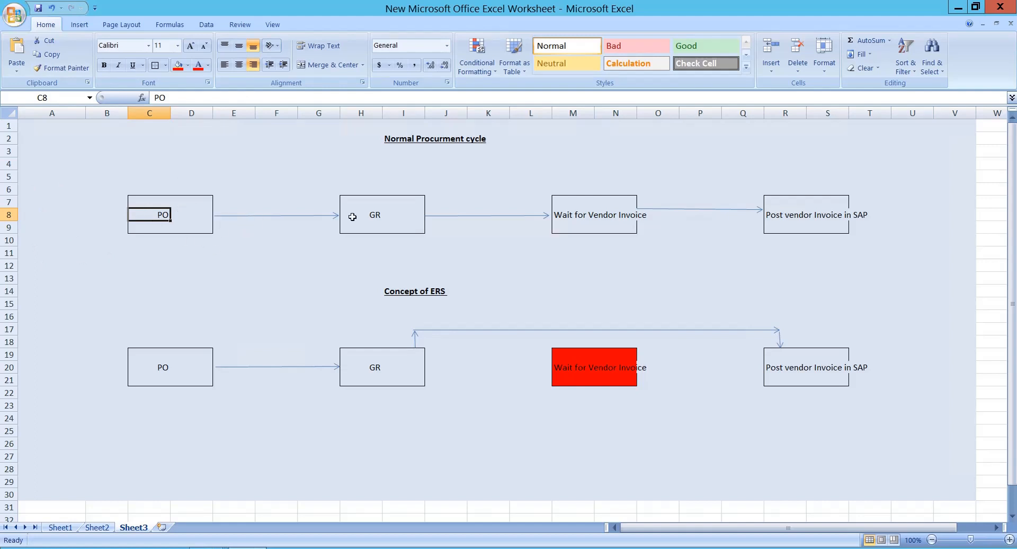
{"action": "left_click", "coordinate": [376, 217]}
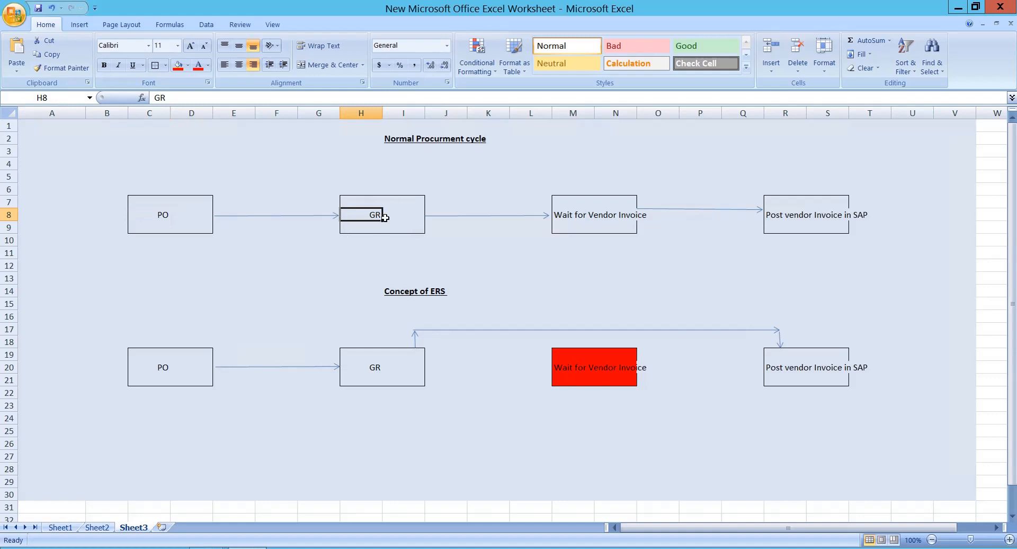
{"action": "left_click", "coordinate": [578, 217]}
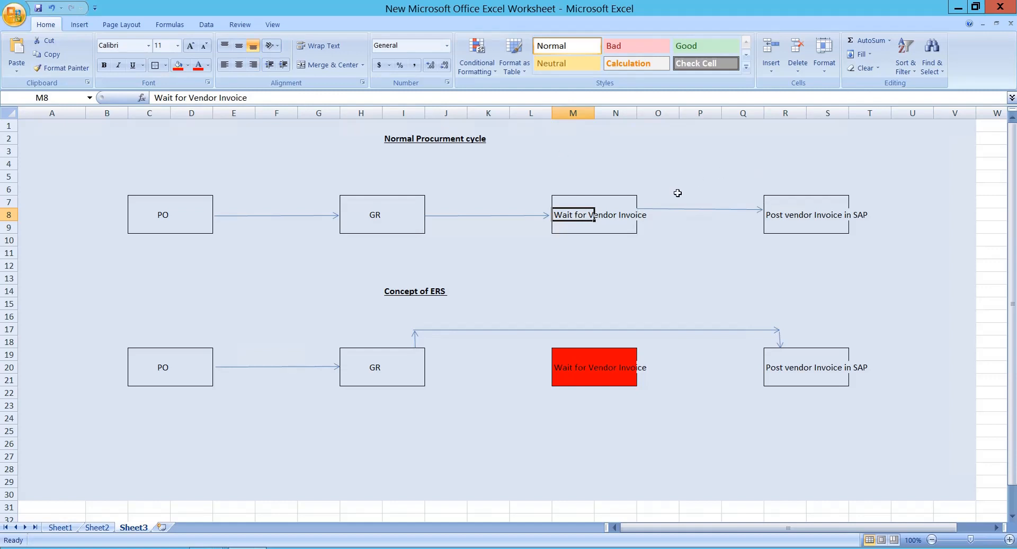
{"action": "left_click", "coordinate": [778, 217]}
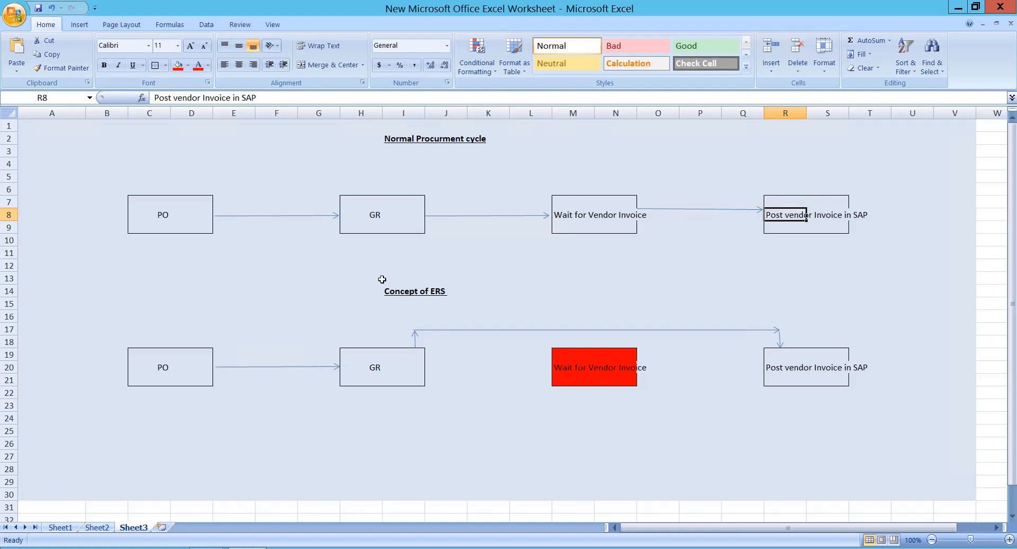
{"action": "left_click", "coordinate": [374, 294]}
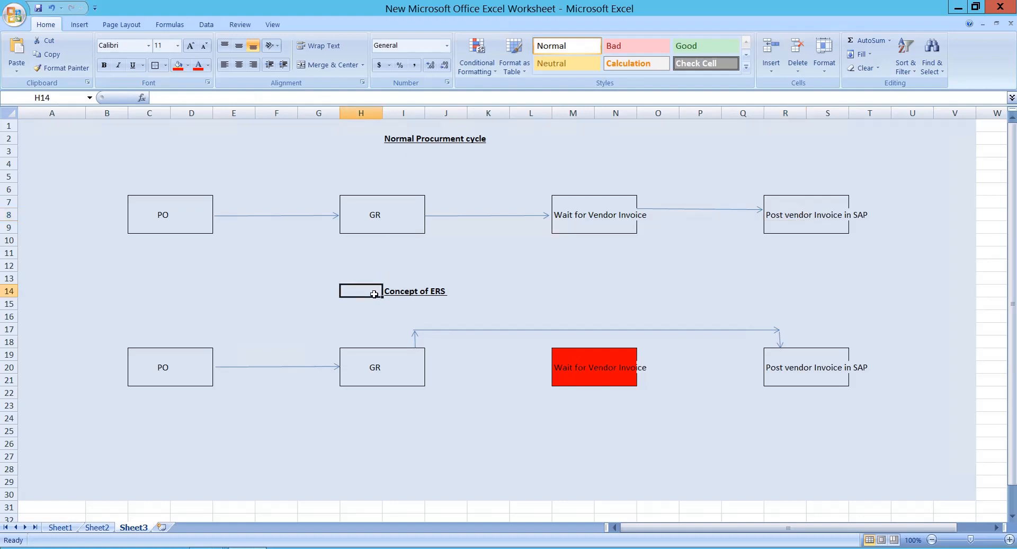
{"action": "left_click", "coordinate": [166, 370]}
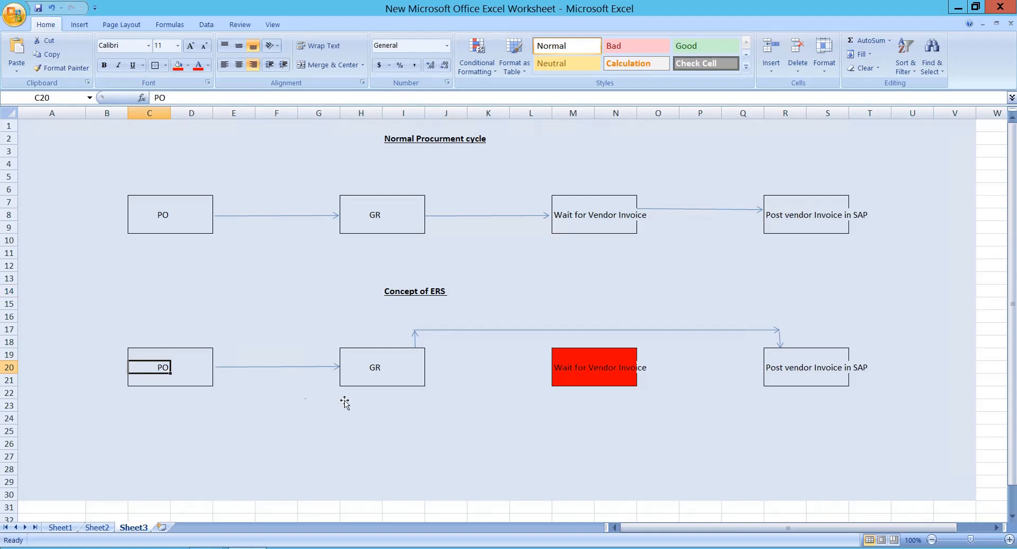
{"action": "left_click", "coordinate": [380, 365]}
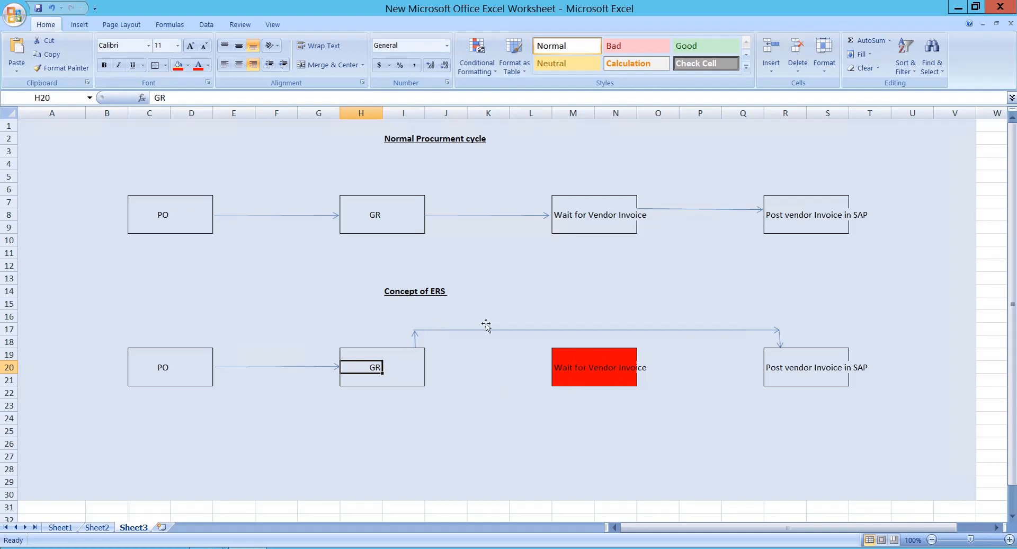
{"action": "left_click", "coordinate": [780, 371]}
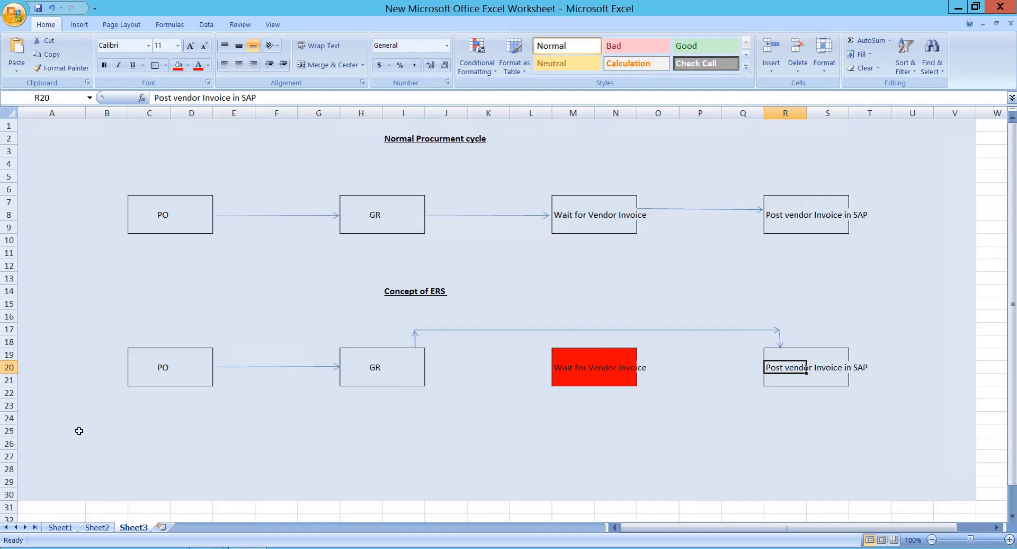
- Enter "Material Master" in cell A25 below the ERS flow diagram
{"action": "left_click", "coordinate": [76, 431]}
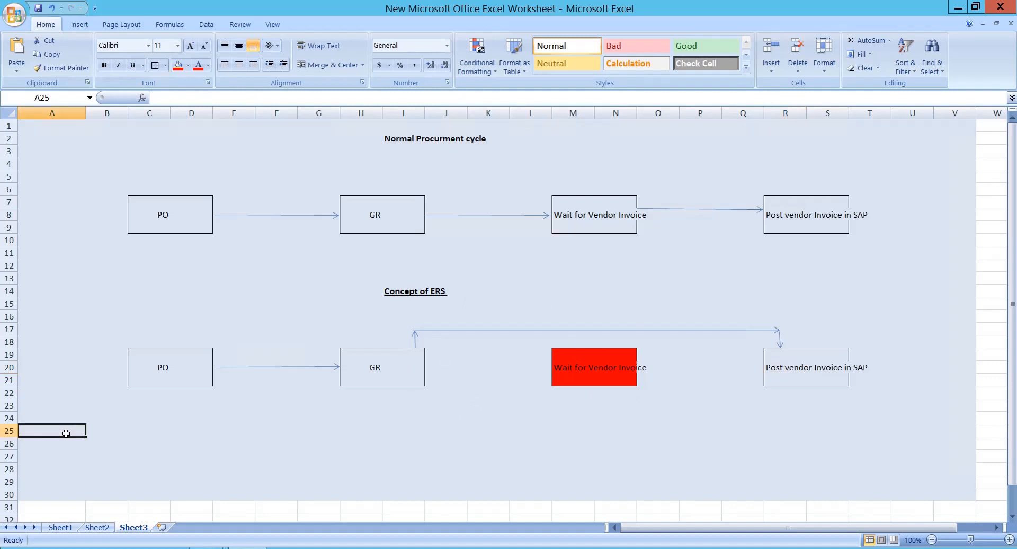
{"action": "type", "text": "Material Master"}
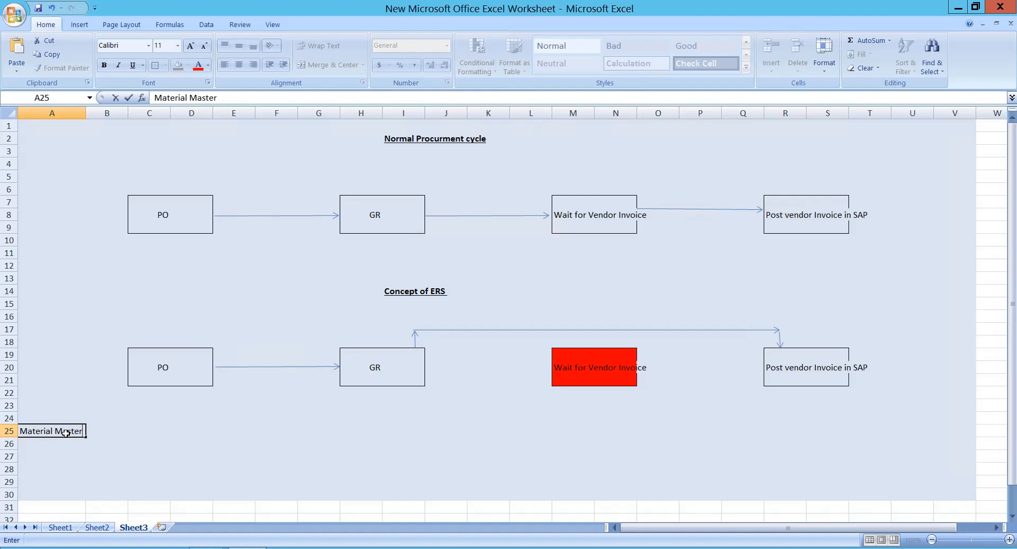
{"action": "key", "text": "Return"}
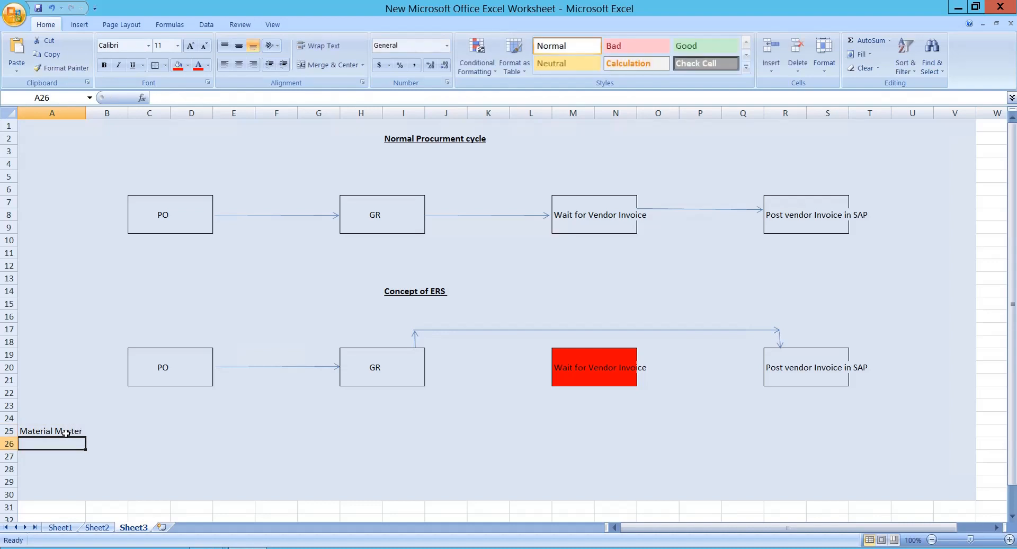
- Enter "Vendor /Business partner - GR based invoice check and Auto ERS" in cell A26
{"action": "type", "text": "Vendor /Business a"}
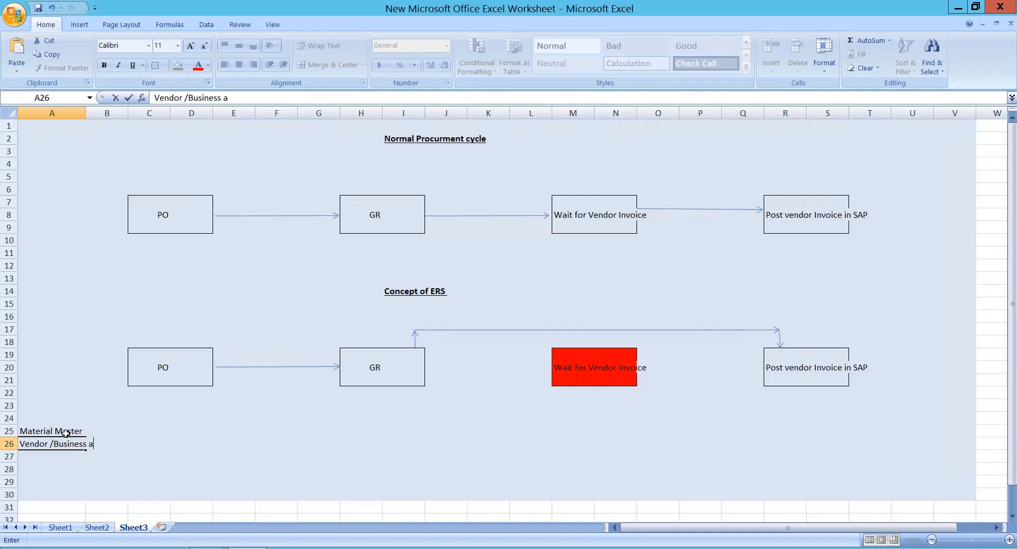
{"action": "key", "text": "BackSpace"}
{"action": "type", "text": "partner - GR bas"}
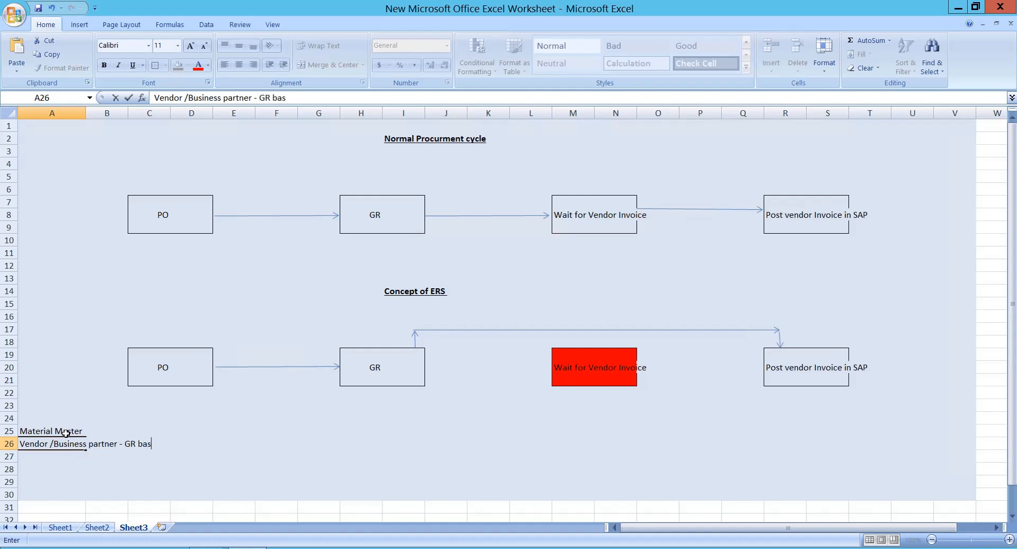
{"action": "type", "text": "ed inoice"}
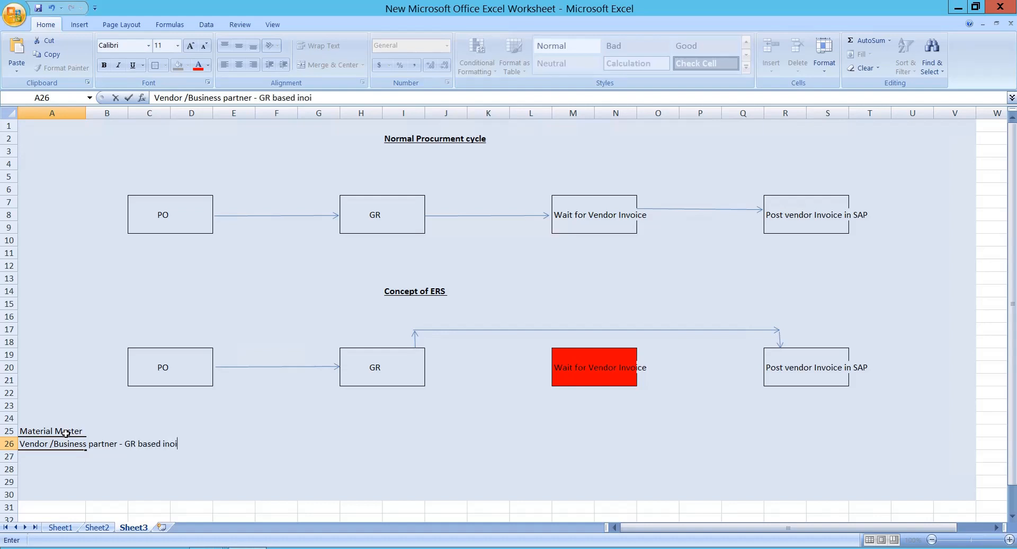
{"action": "key", "text": "BackSpace"}
{"action": "key", "text": "BackSpace"}
{"action": "key", "text": "BackSpace"}
{"action": "key", "text": "BackSpace"}
{"action": "key", "text": "BackSpace"}
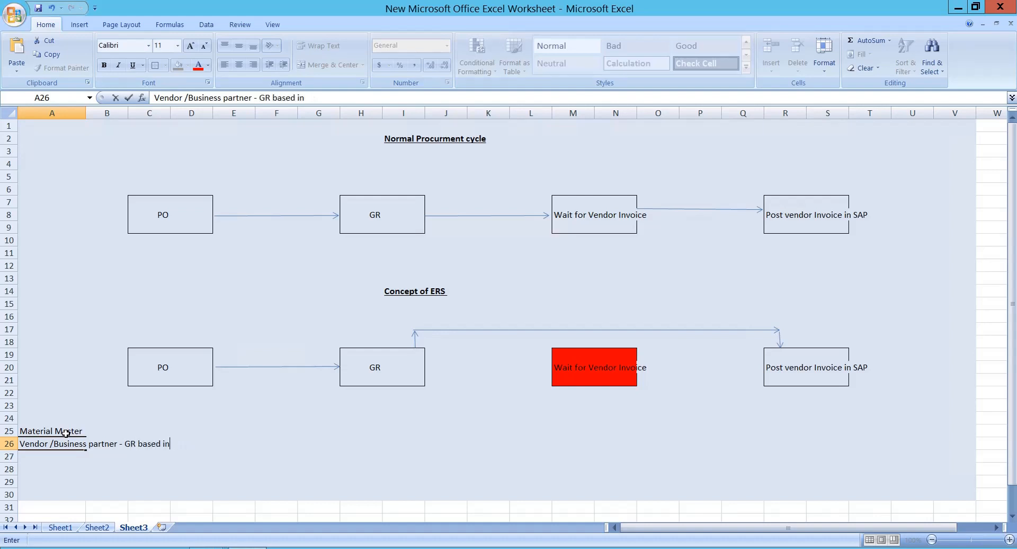
{"action": "type", "text": "nvoice check and "}
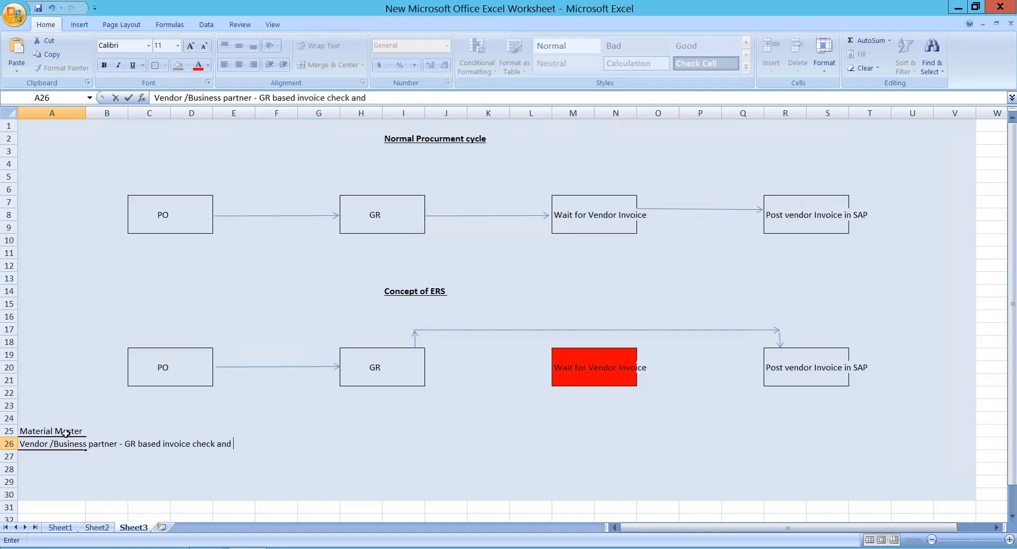
{"action": "type", "text": "ERS se"}
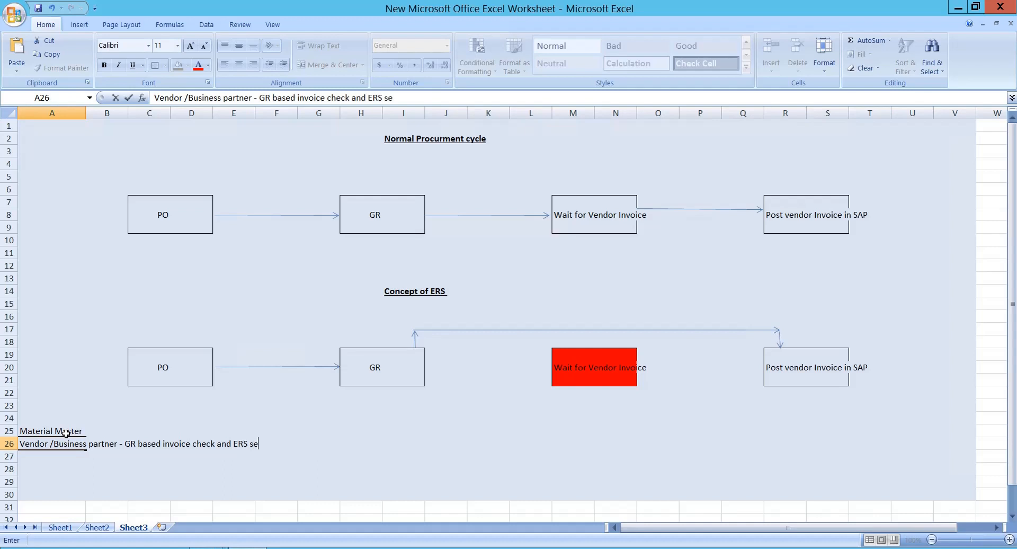
{"action": "key", "text": "BackSpace"}
{"action": "key", "text": "BackSpace"}
{"action": "key", "text": "BackSpace"}
{"action": "key", "text": "BackSpace"}
{"action": "key", "text": "BackSpace"}
{"action": "key", "text": "BackSpace"}
{"action": "type", "text": "Auto ERS"}
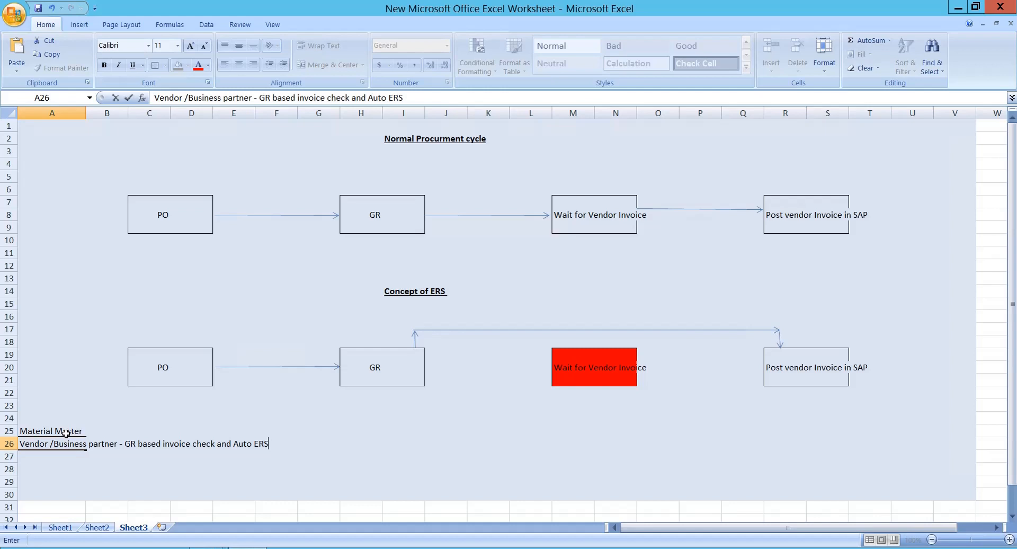
{"action": "key", "text": "Return"}
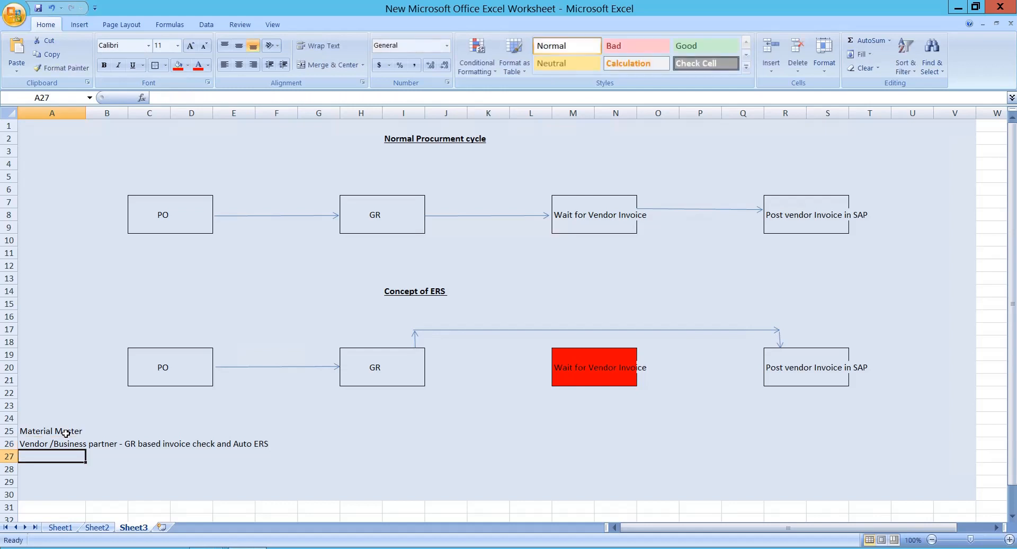
- Enter "Info record" in cell A27 as the third master data item
{"action": "type", "text": "Info r"}
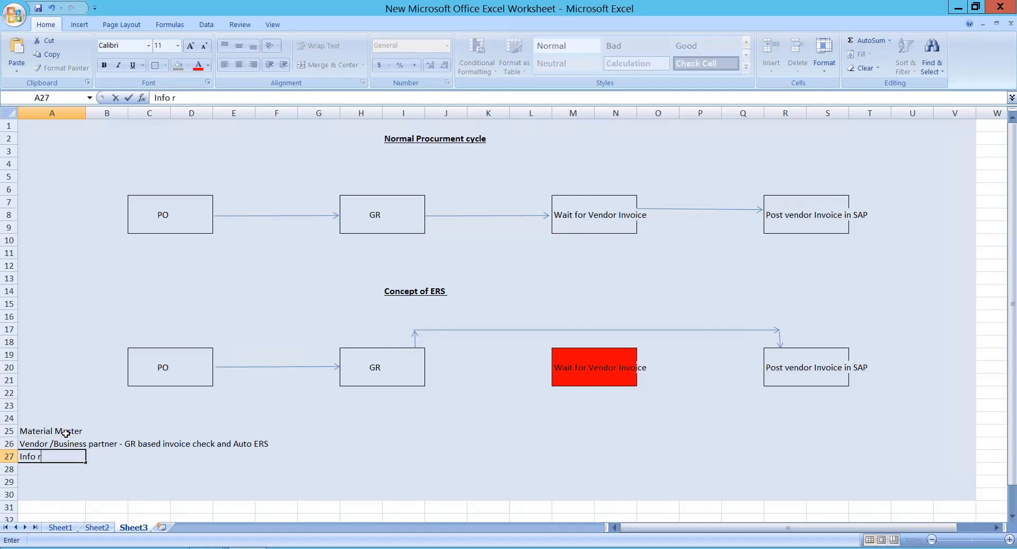
{"action": "type", "text": "ecord"}
{"action": "key", "text": "Tab"}
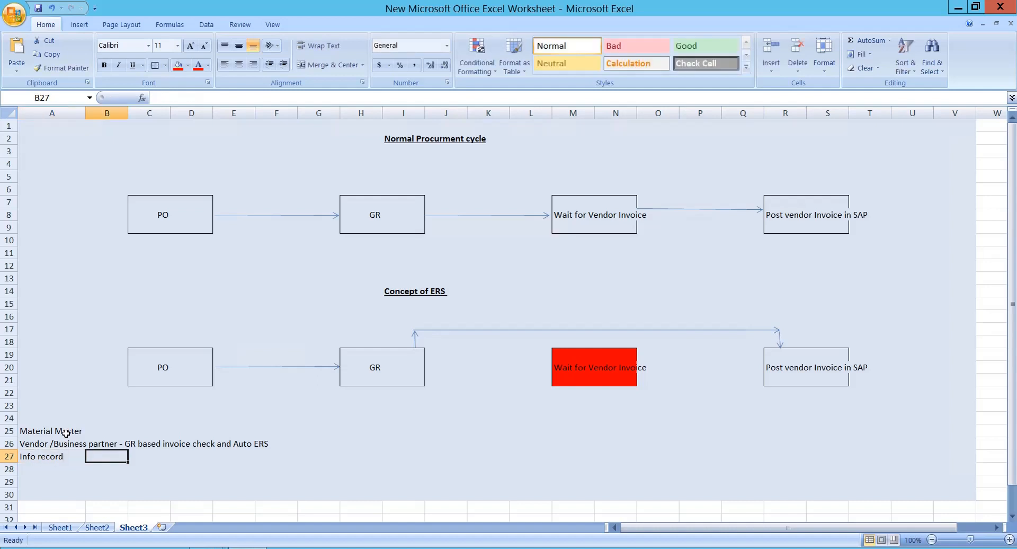
- Leave row 28 empty and enter "PO" in cell A29 and "GR" in cell A30
{"action": "key", "text": "Up"}
{"action": "key", "text": "Up"}
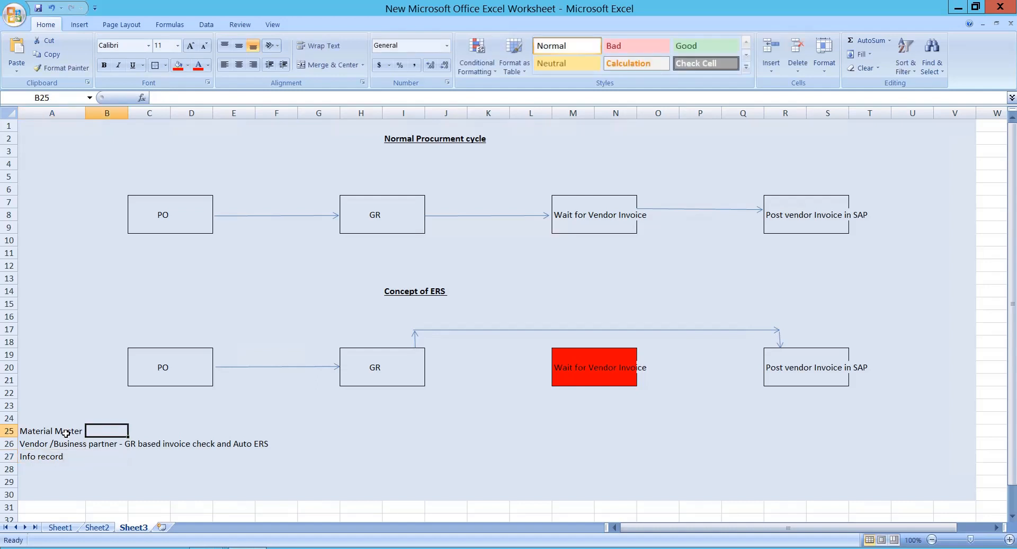
{"action": "key", "text": "Left"}
{"action": "key", "text": "Down"}
{"action": "key", "text": "Down"}
{"action": "key", "text": "Down"}
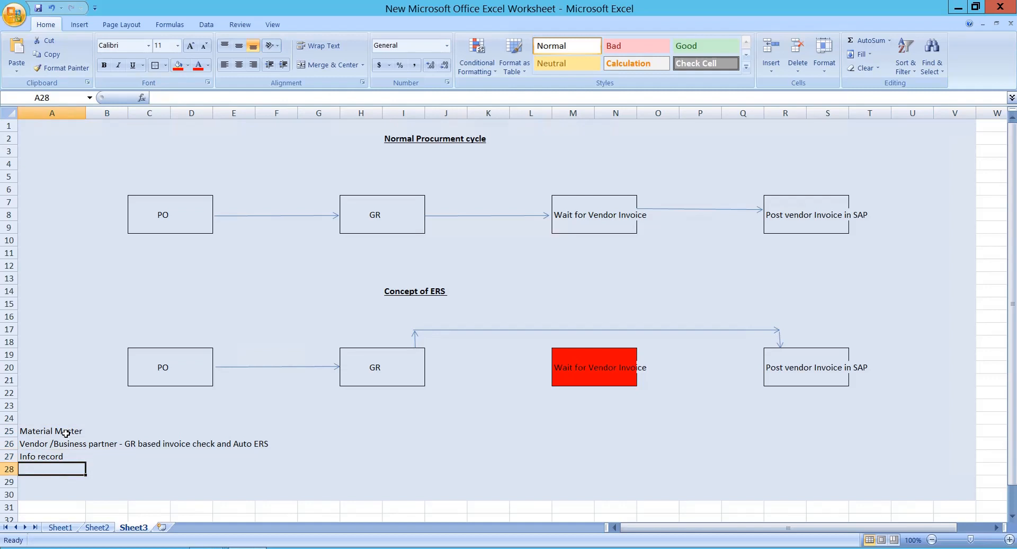
{"action": "key", "text": "Down"}
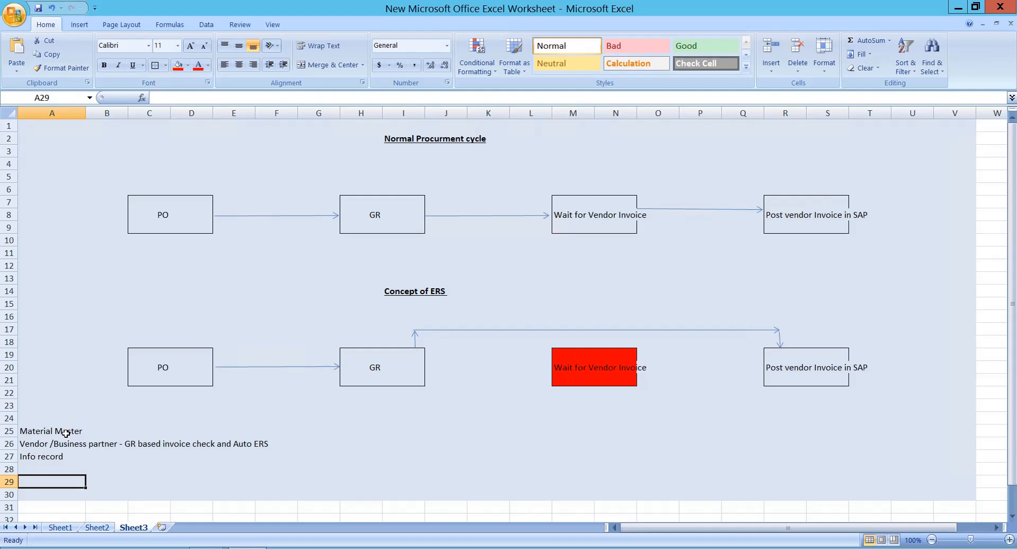
{"action": "type", "text": "PO"}
{"action": "key", "text": "Return"}
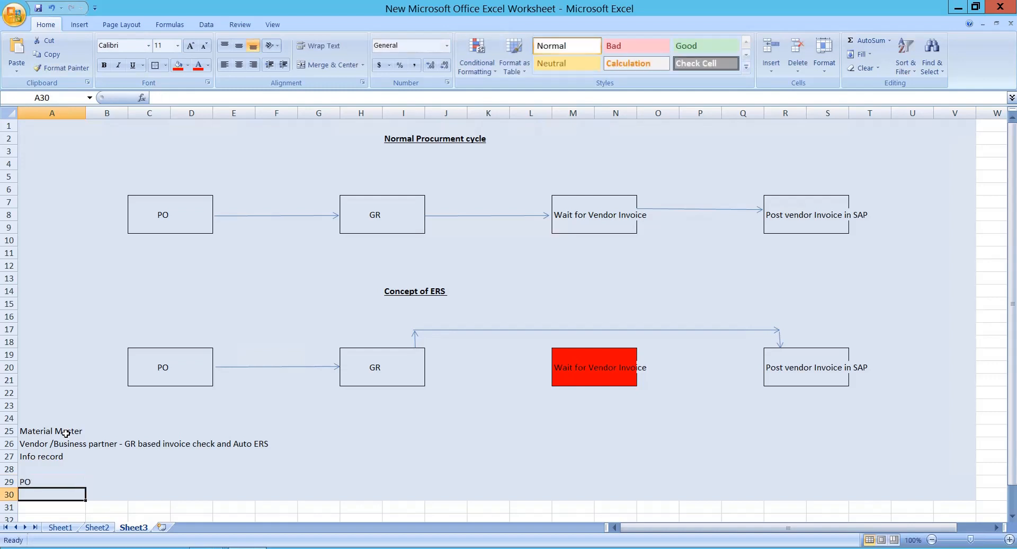
{"action": "type", "text": "GR"}
{"action": "key", "text": "Return"}
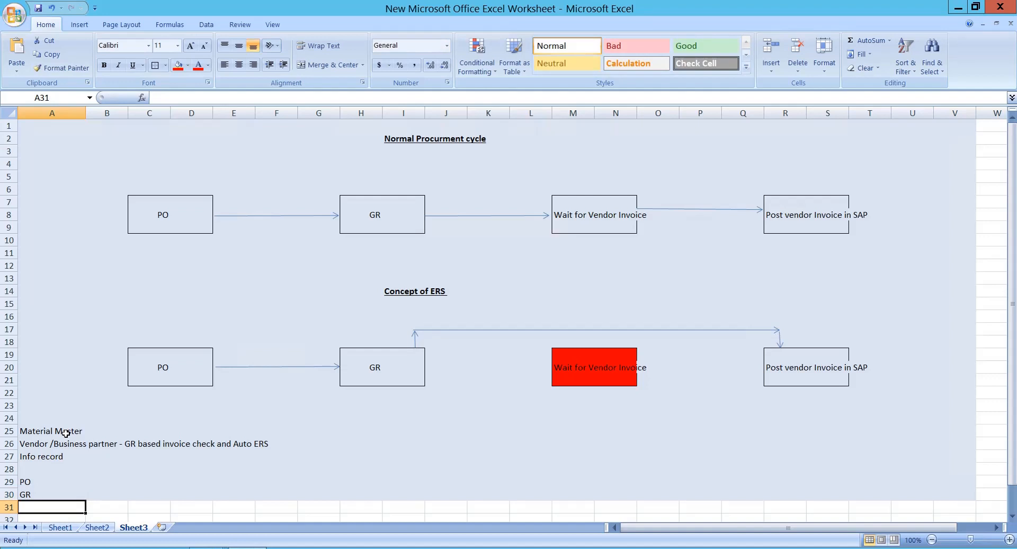
- Enter "Auto ERS settlement" in cell A31 below the GR entry
{"action": "type", "text": "Auto"}
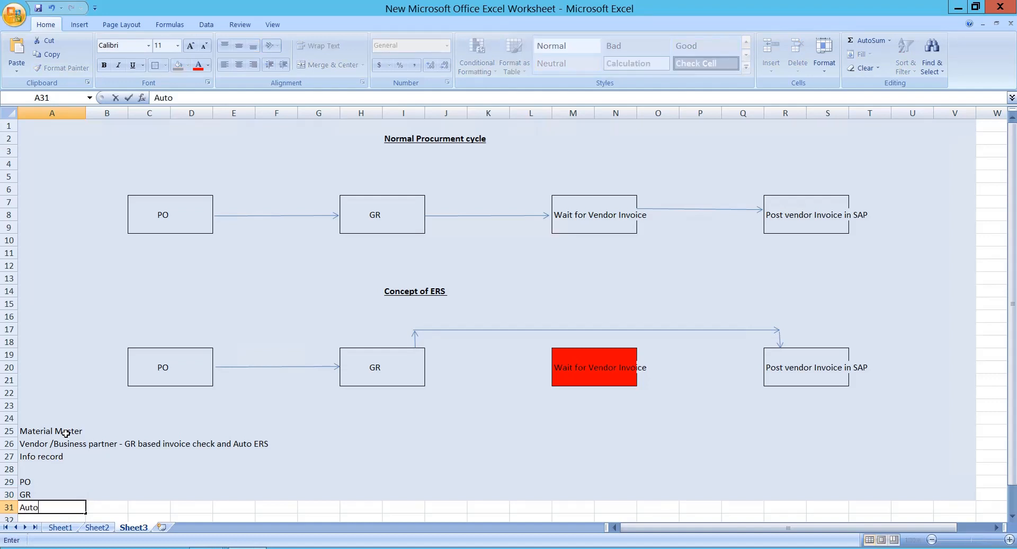
{"action": "type", "text": " ERS settlemen"}
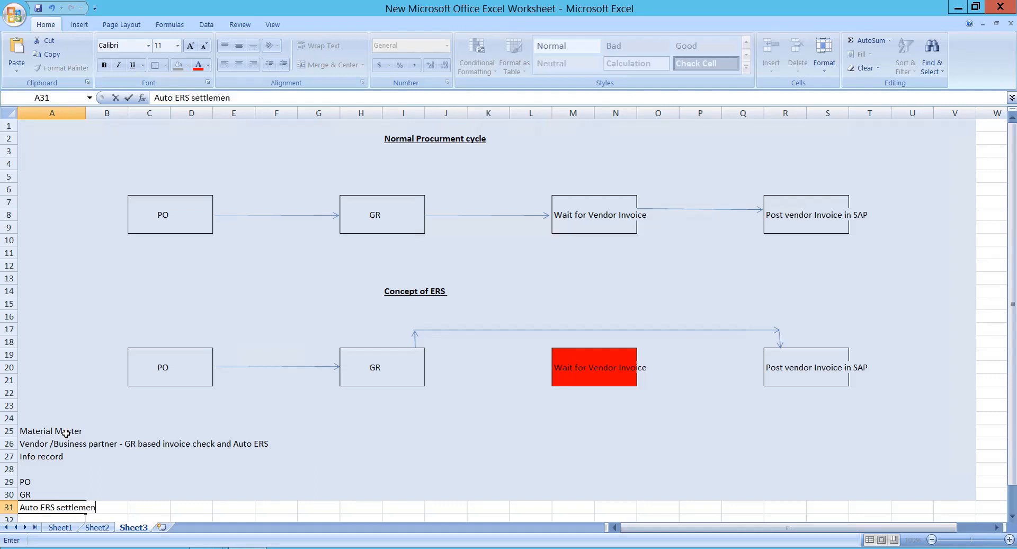
{"action": "type", "text": "t"}
{"action": "key", "text": "Return"}
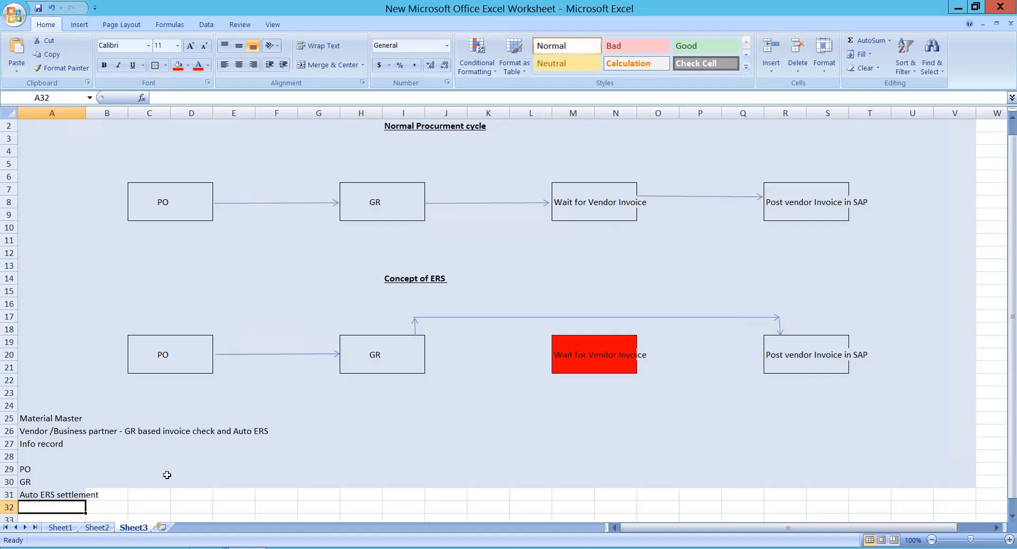
{"action": "left_click", "coordinate": [207, 548]}
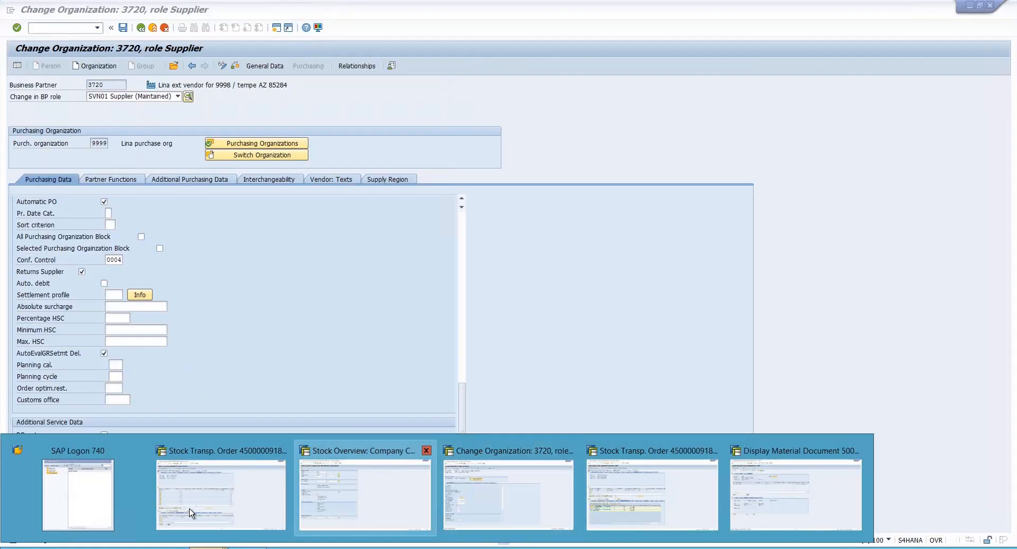
{"action": "left_click", "coordinate": [183, 508]}
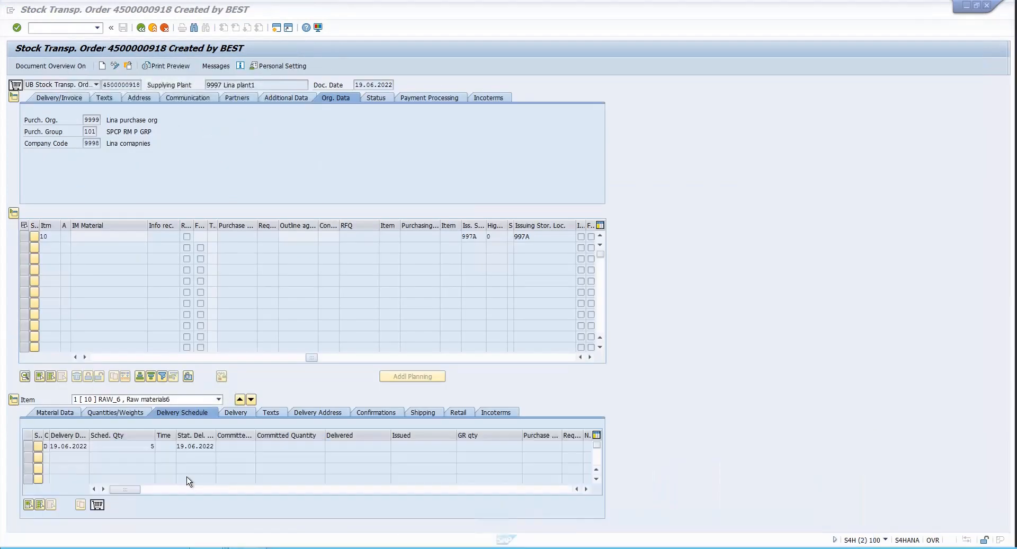
{"action": "left_click", "coordinate": [56, 27]}
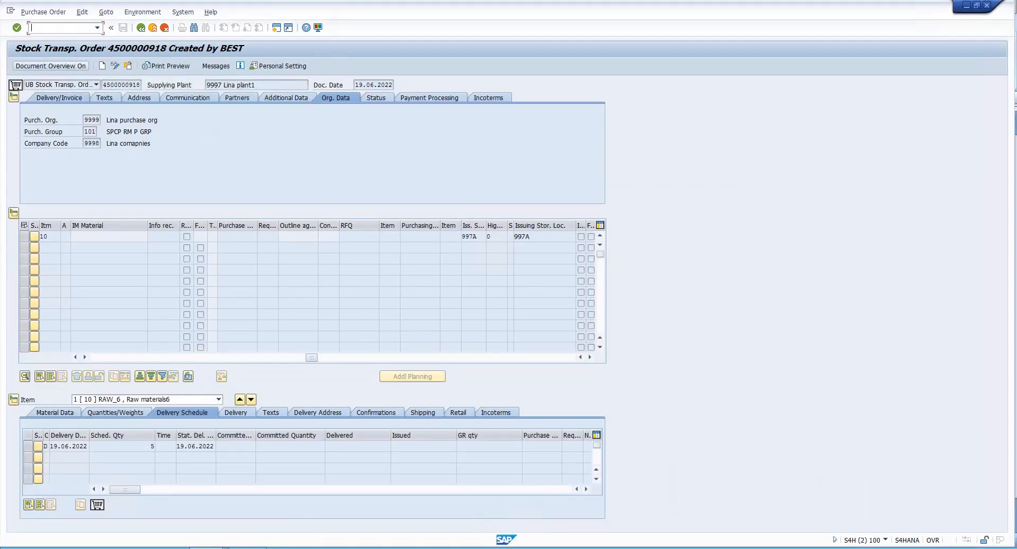
{"action": "key", "text": "alt+Tab"}
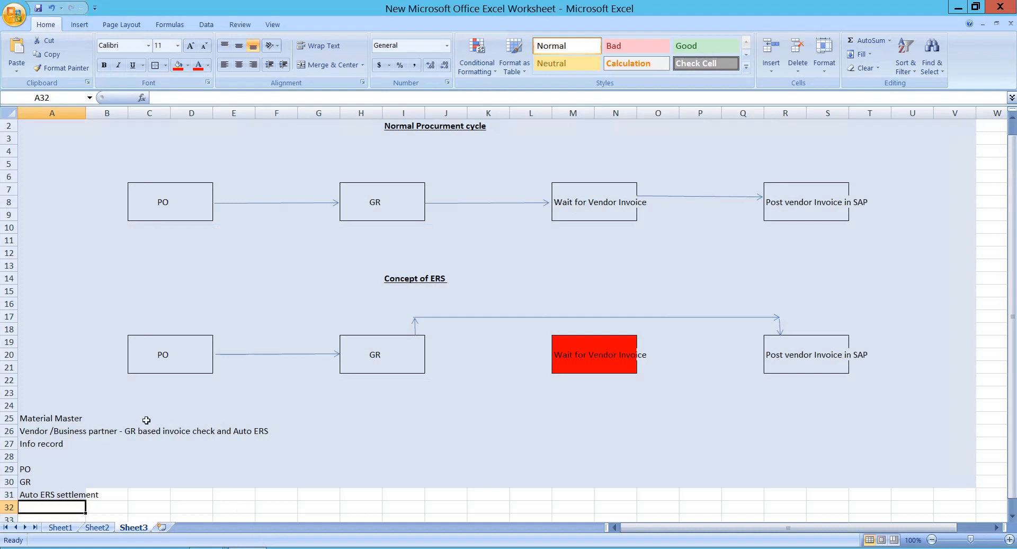
{"action": "left_click", "coordinate": [145, 419]}
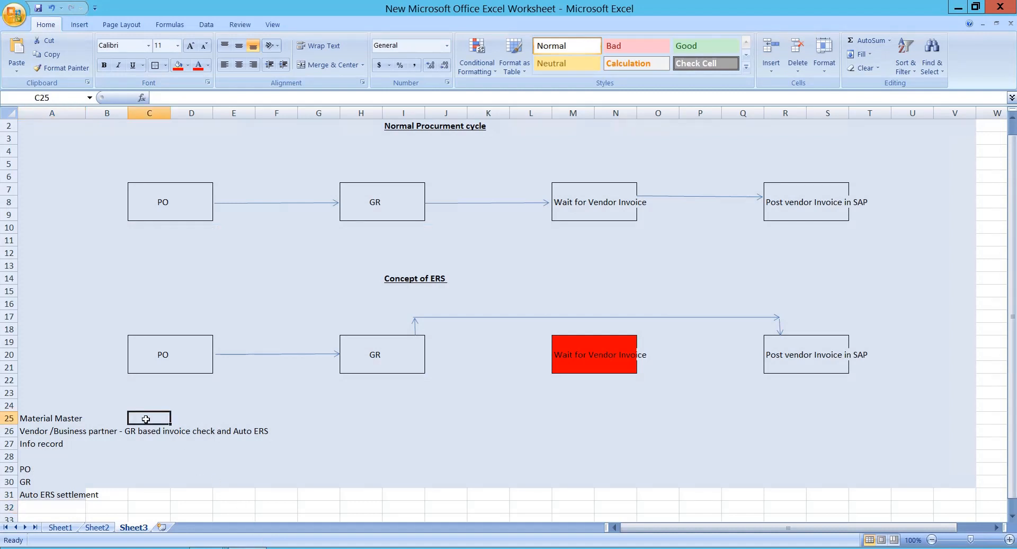
{"action": "type", "text": "RAW"}
{"action": "key", "text": "BackSpace"}
{"action": "key", "text": "BackSpace"}
{"action": "key", "text": "BackSpace"}
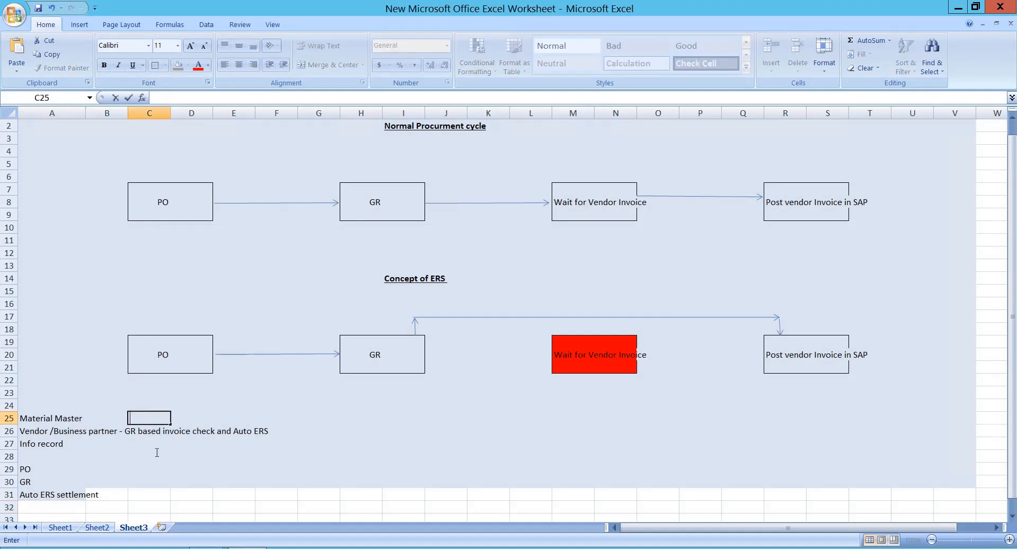
- Switch to the SAP session showing the material document and start transaction SE16N
{"action": "left_click", "coordinate": [209, 547]}
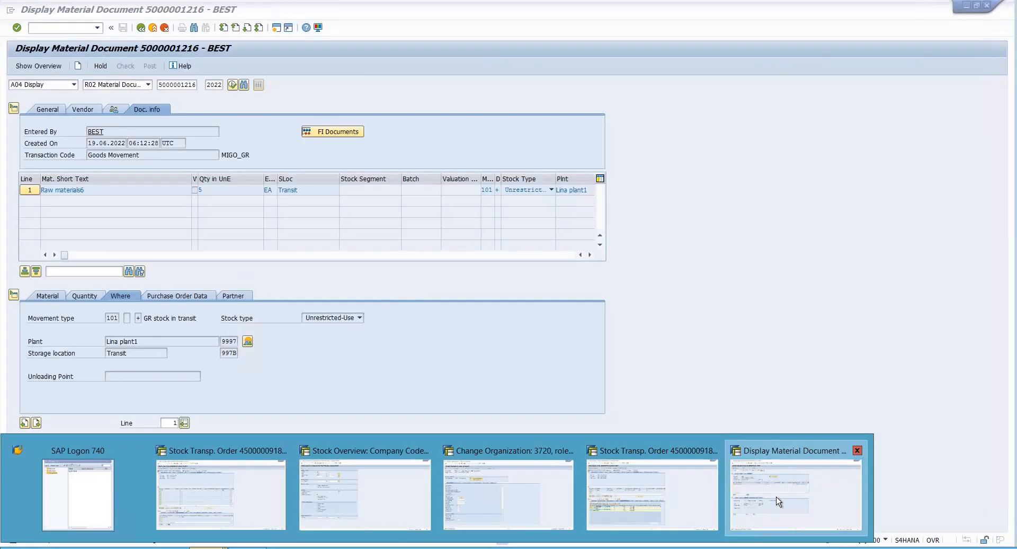
{"action": "left_click", "coordinate": [777, 497]}
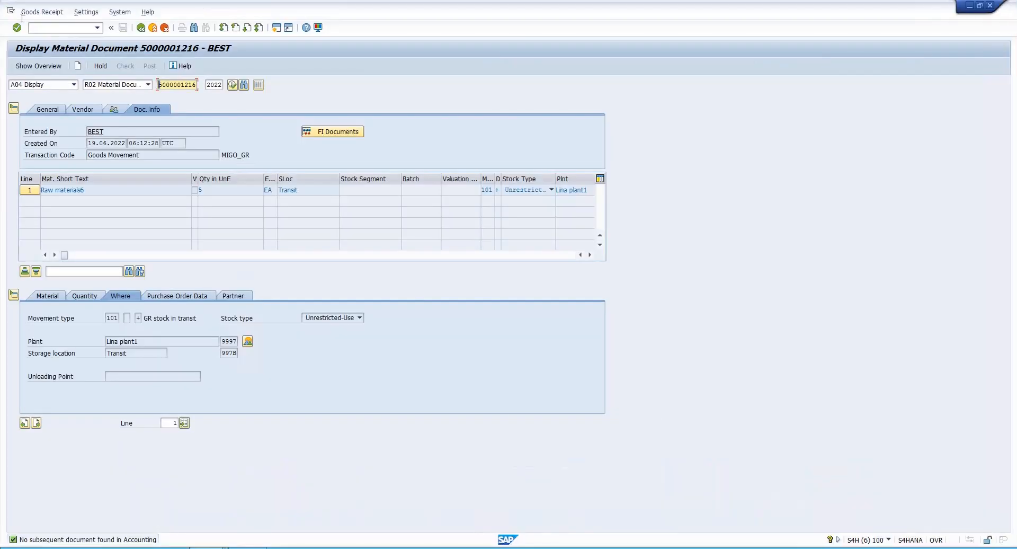
{"action": "left_click", "coordinate": [35, 28]}
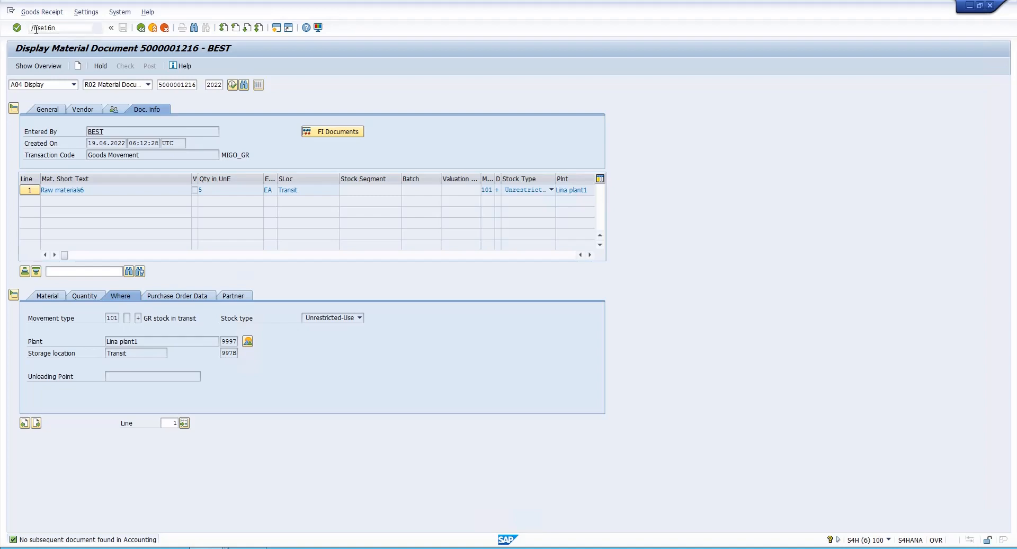
{"action": "key", "text": "Return"}
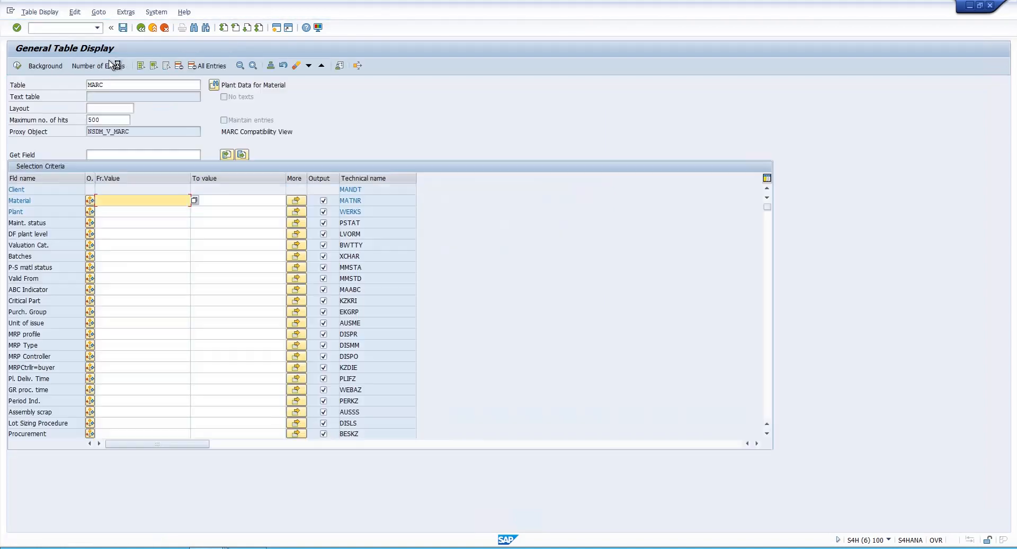
- Load the selection fields of table EINE, the purchasing organization data of info records
{"action": "left_click", "coordinate": [105, 85]}
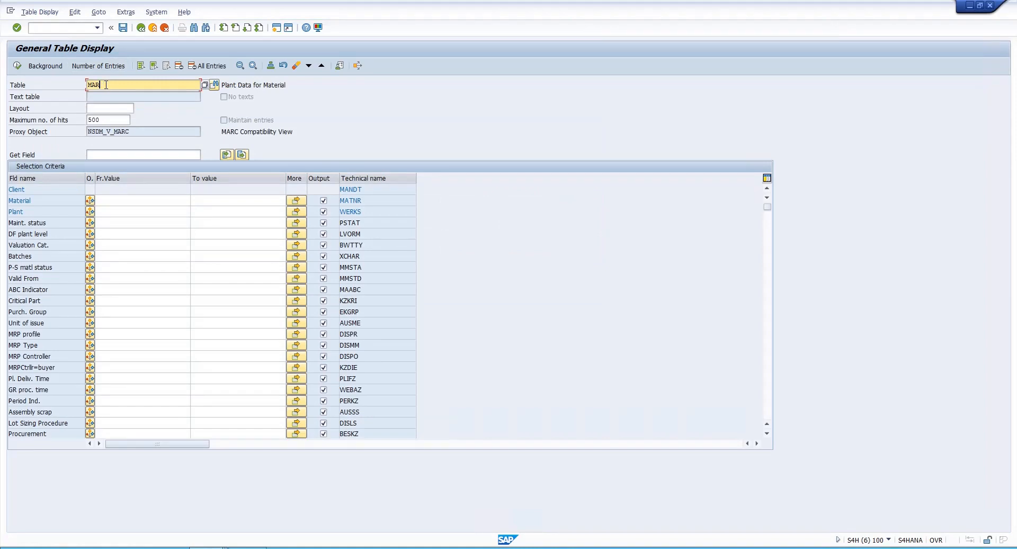
{"action": "key", "text": "BackSpace"}
{"action": "key", "text": "BackSpace"}
{"action": "key", "text": "BackSpace"}
{"action": "left_click", "coordinate": [125, 113]}
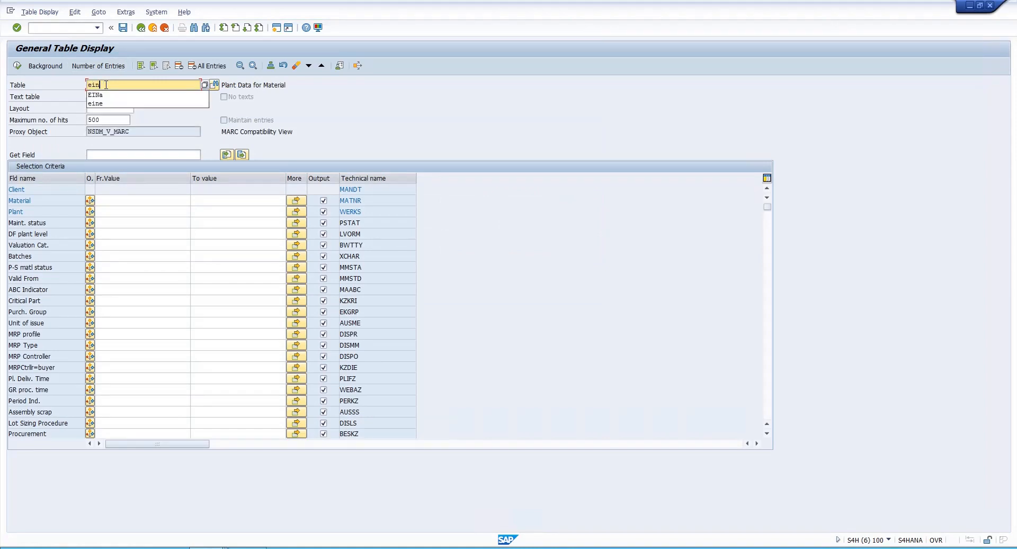
{"action": "key", "text": "Return"}
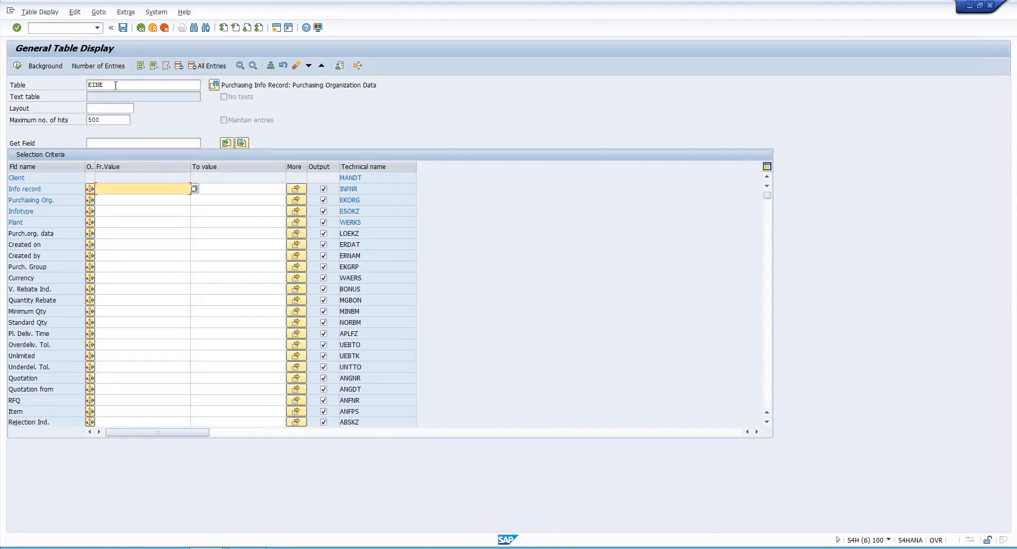
- Change the table to EINA, list the vendor's purchasing info records and pick the entry for material HALB_3
{"action": "left_click", "coordinate": [115, 85]}
{"action": "key", "text": "BackSpace"}
{"action": "type", "text": "a"}
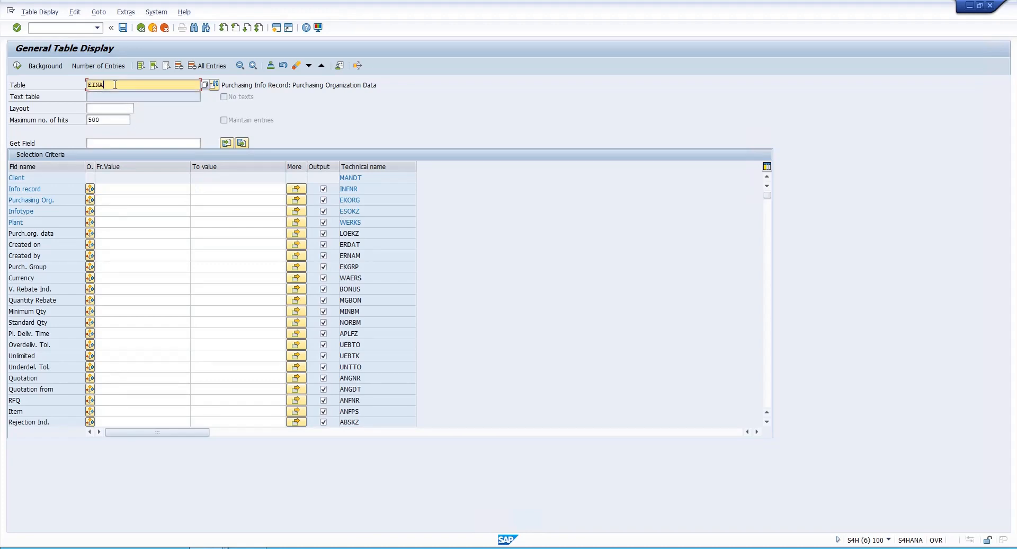
{"action": "key", "text": "Return"}
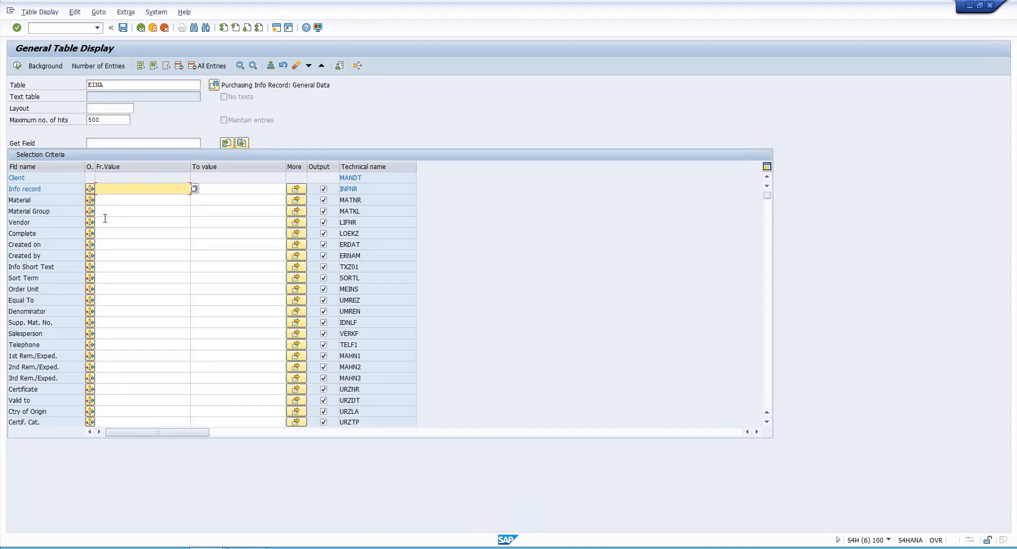
{"action": "left_click", "coordinate": [105, 220]}
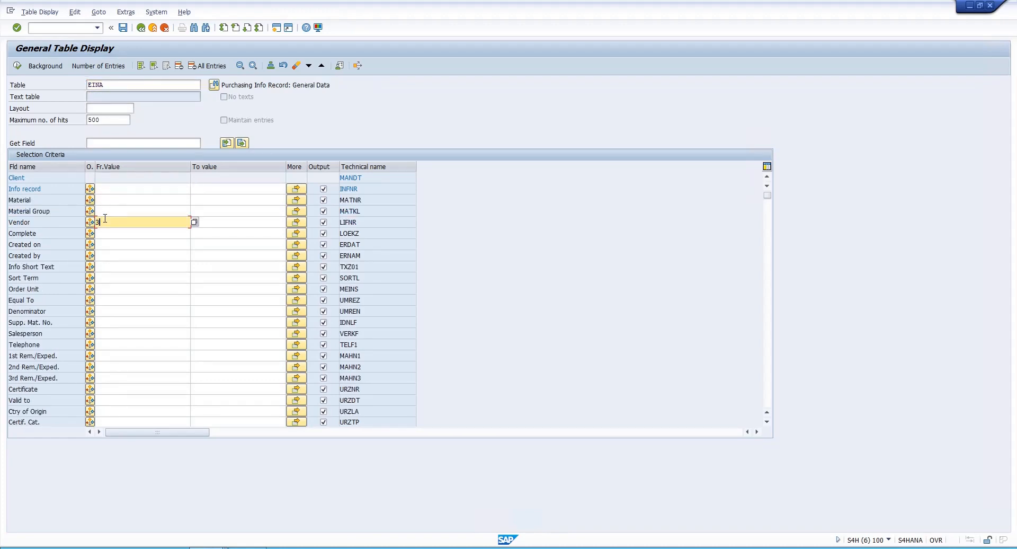
{"action": "key", "text": "F8"}
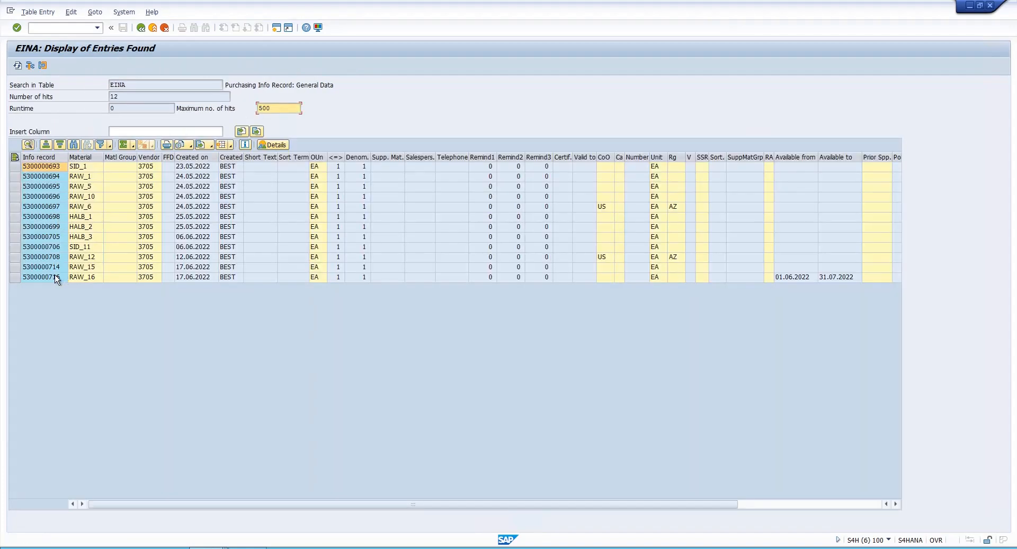
{"action": "left_click", "coordinate": [46, 239]}
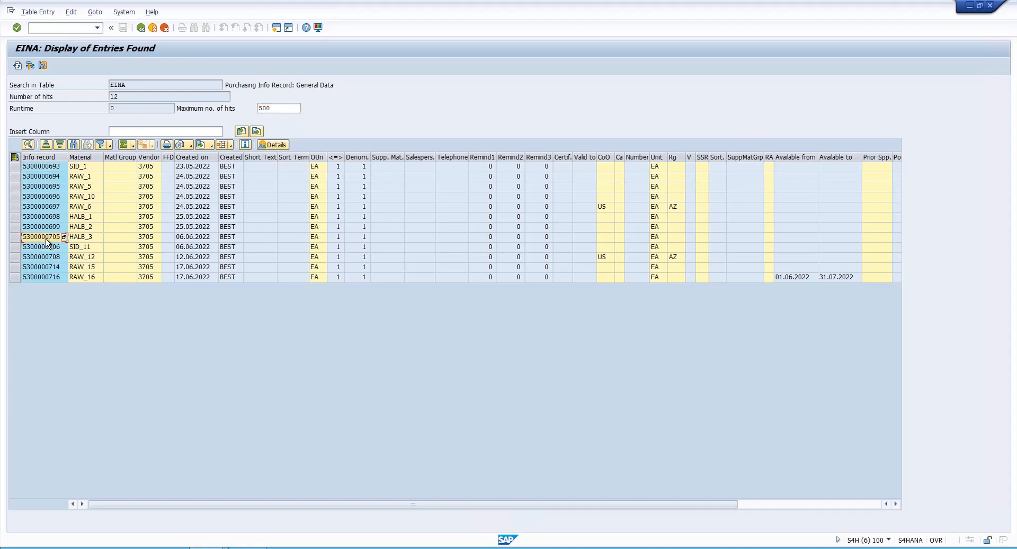
{"action": "left_click", "coordinate": [97, 238]}
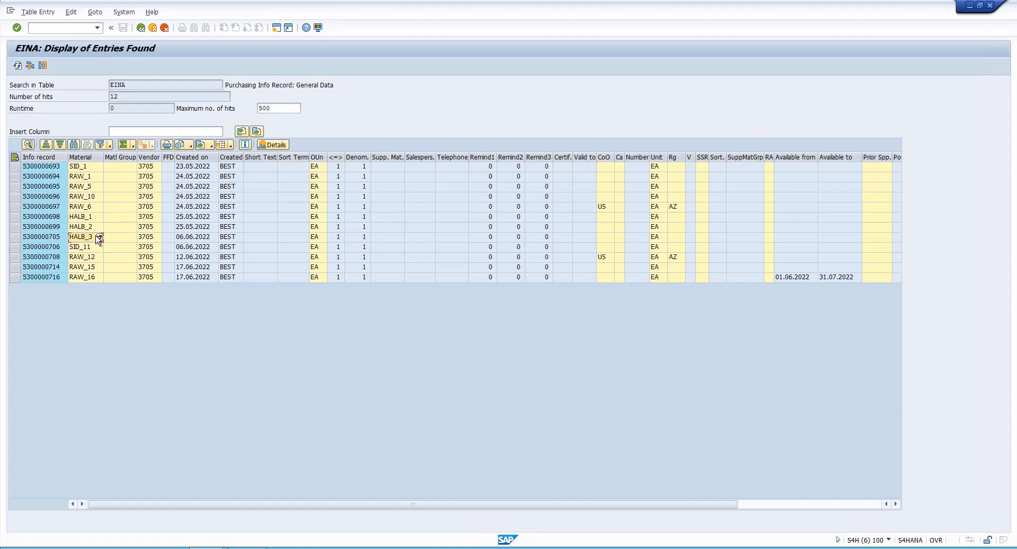
- Switch back to the Excel worksheet and enter HALB_3 in cell C25 beside Material Master
{"action": "left_click", "coordinate": [207, 547]}
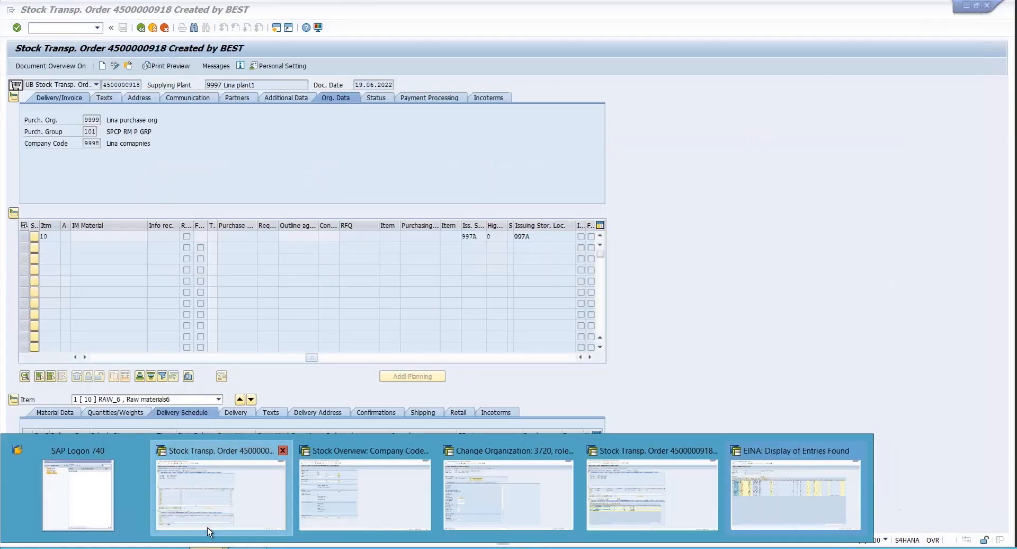
{"action": "left_click", "coordinate": [207, 527]}
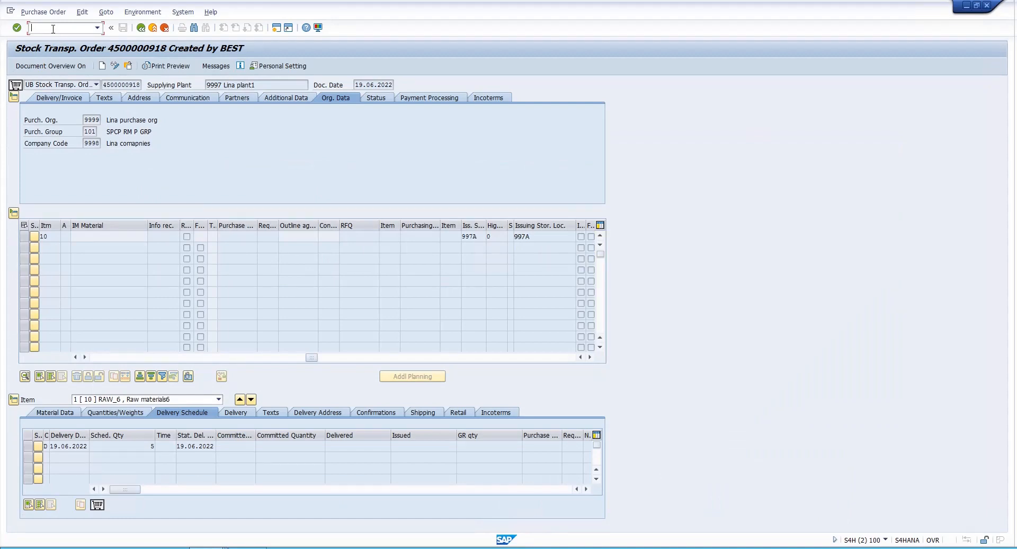
{"action": "left_click", "coordinate": [248, 547]}
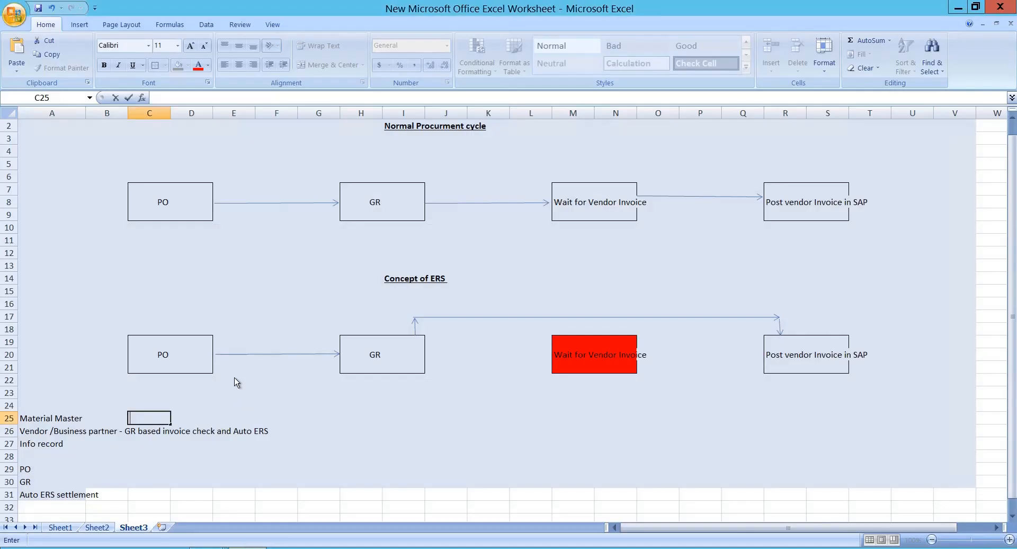
{"action": "type", "text": "HALB_3"}
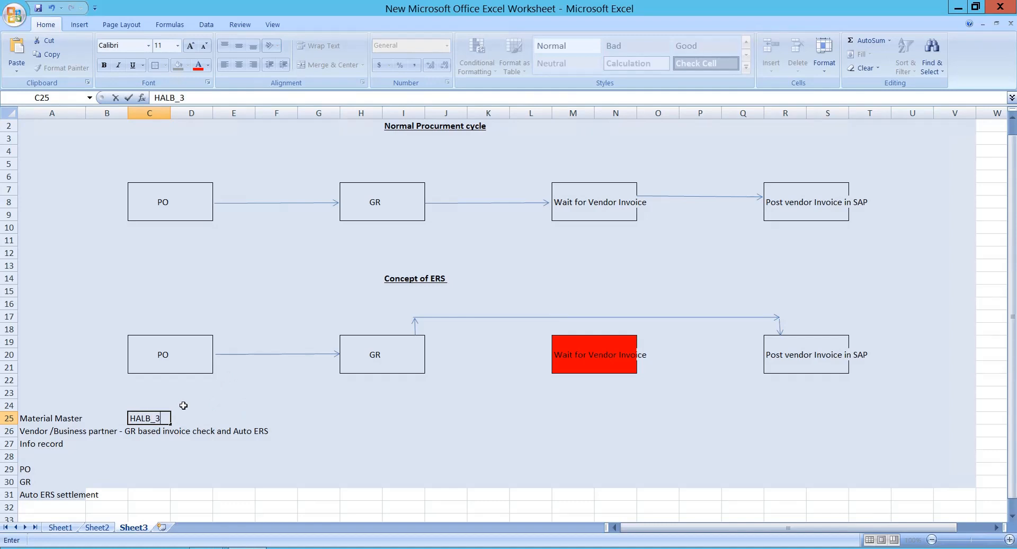
{"action": "key", "text": "Return"}
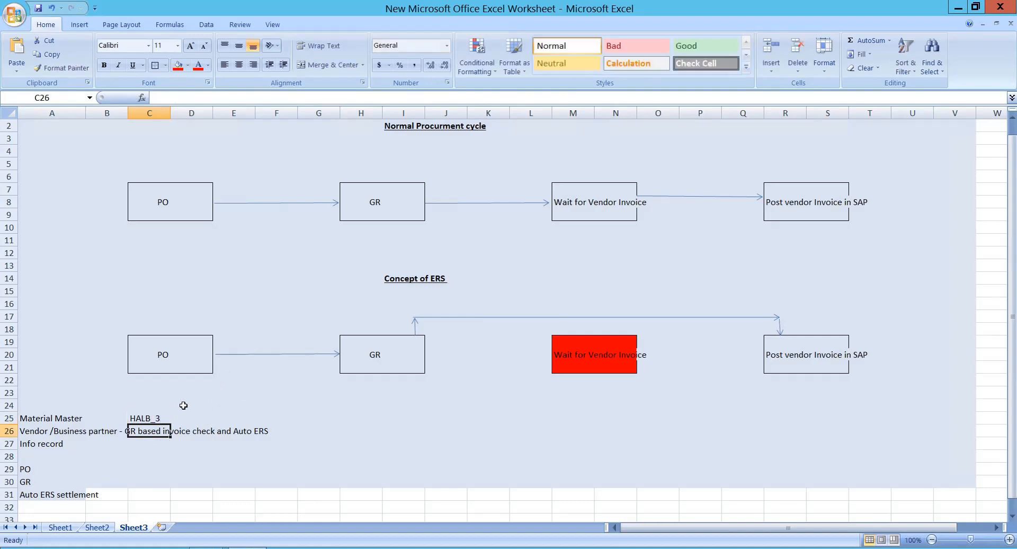
- Enter the vendor number in cell C26 on the Vendor /Business partner row
{"action": "key", "text": "Right"}
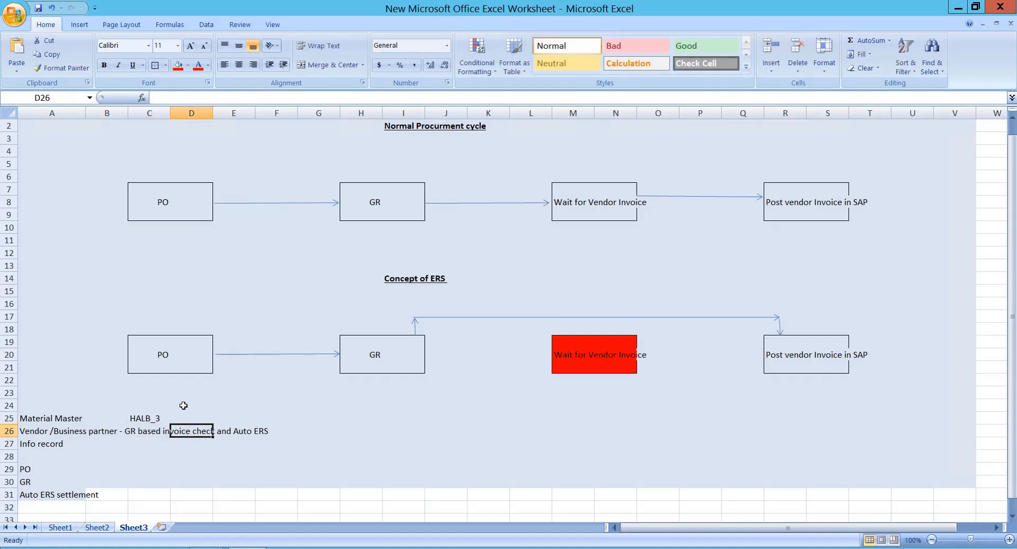
{"action": "key", "text": "Left"}
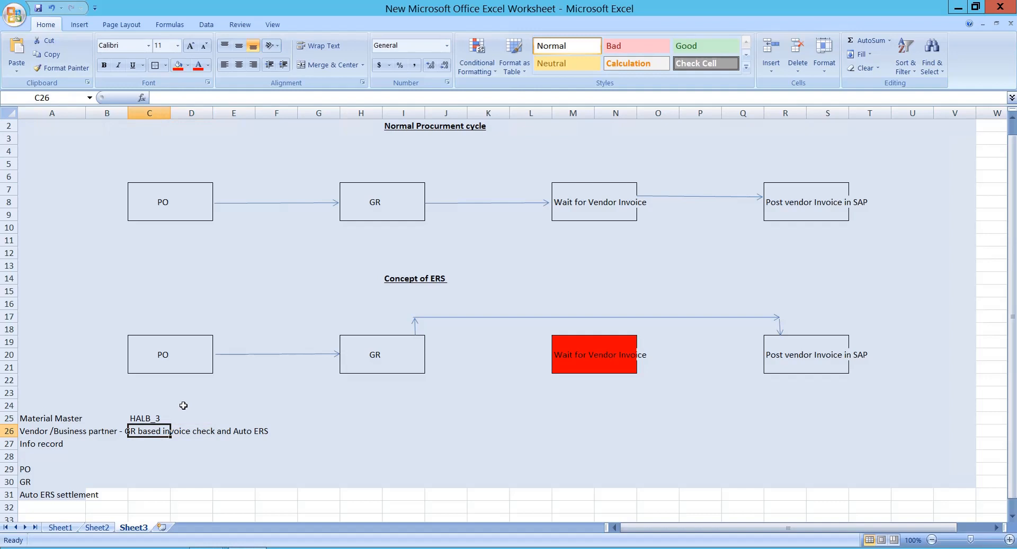
{"action": "type", "text": "370"}
{"action": "type", "text": "5"}
{"action": "key", "text": "Return"}
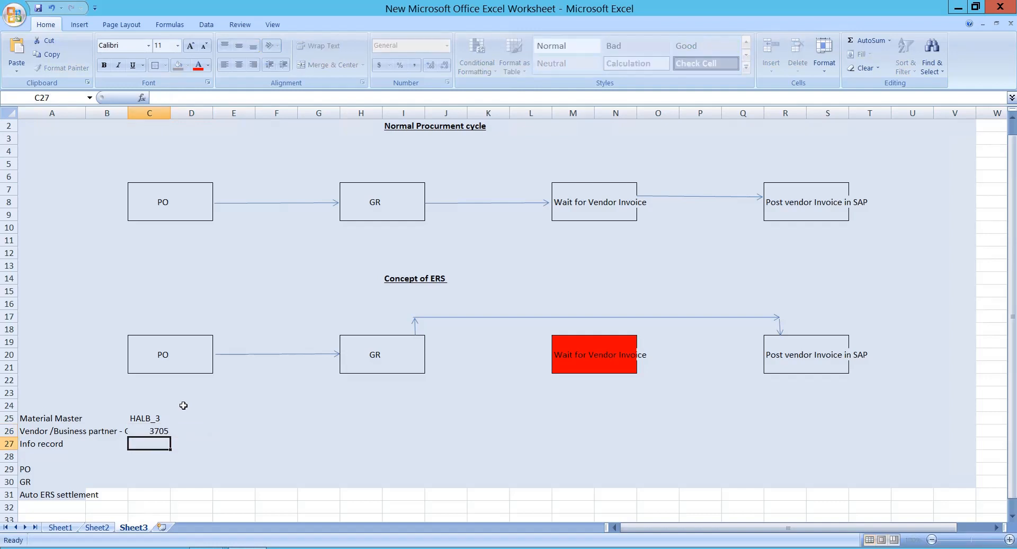
{"action": "key", "text": "Return"}
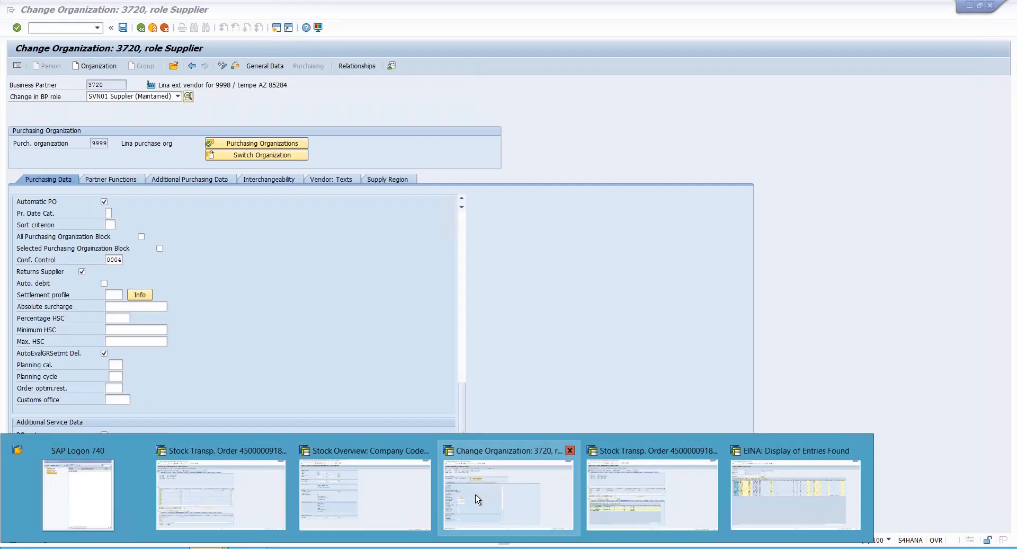
- Switch to the SAP business partner session and look up the vendor number in the supplier's general data
{"action": "left_click", "coordinate": [475, 494]}
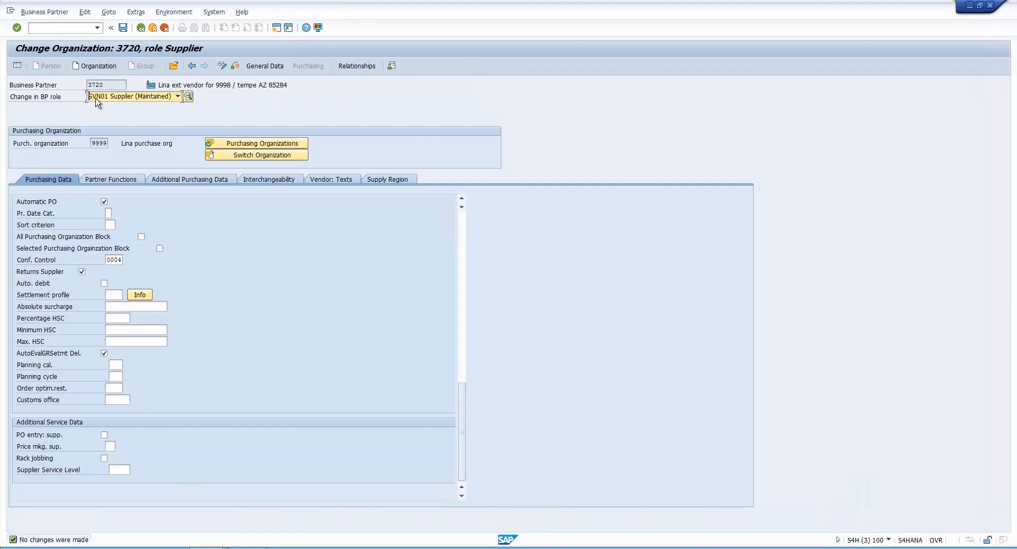
{"action": "left_click", "coordinate": [262, 66]}
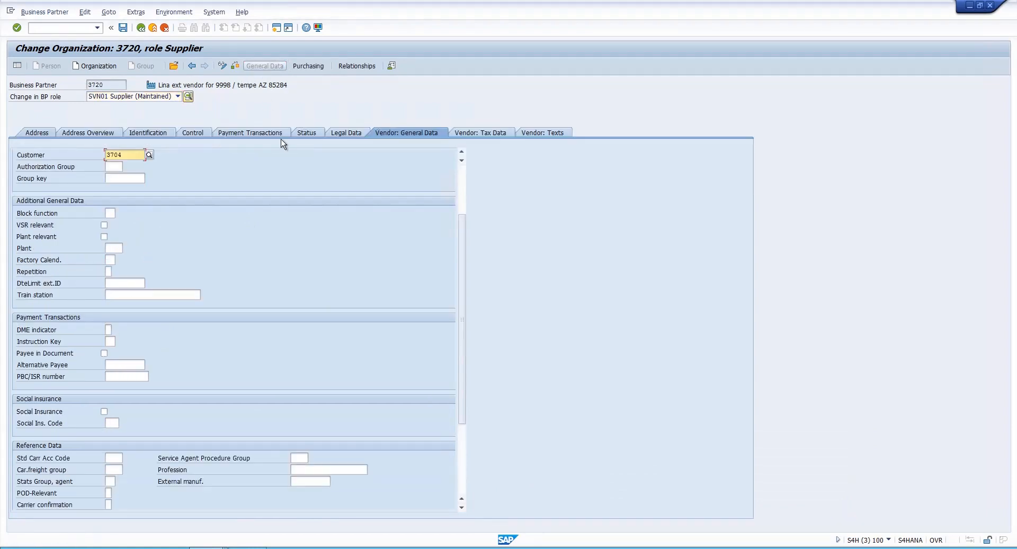
{"action": "left_click", "coordinate": [464, 184]}
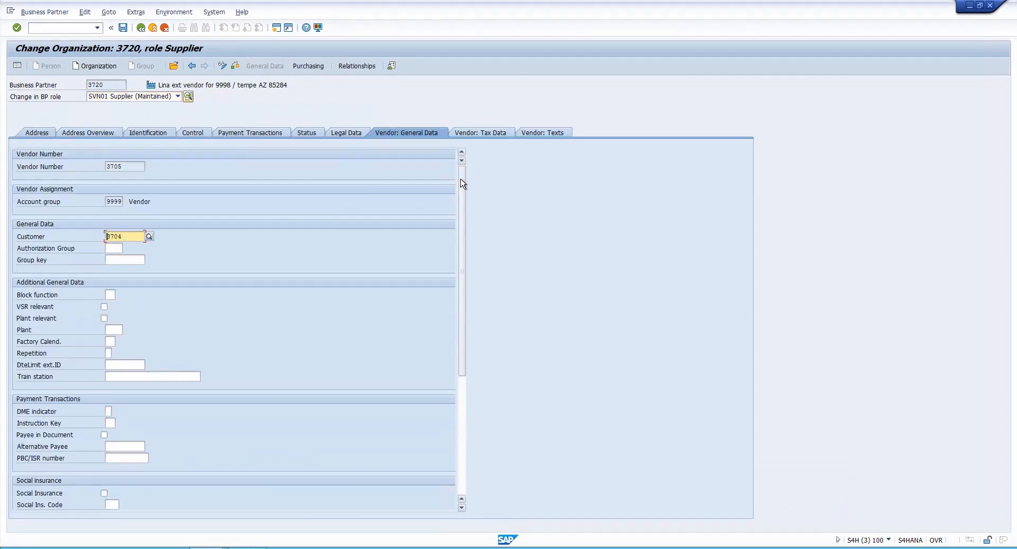
{"action": "double_click", "coordinate": [129, 167]}
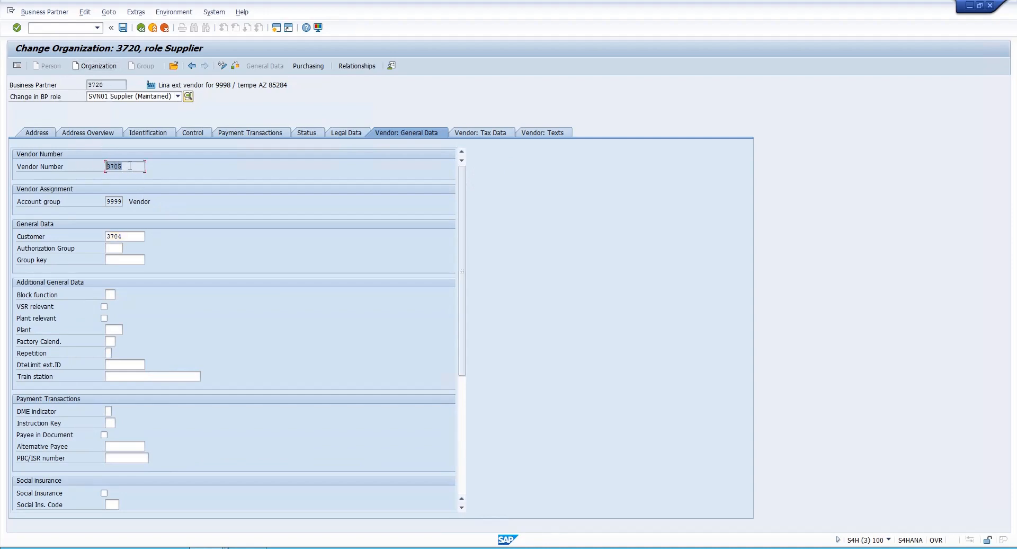
{"action": "left_click", "coordinate": [129, 166]}
- Check the GR-Based Inv. Verif., Aut. GRSet Ret and AutoEvalGRSetmt Del. settings in the supplier's purchasing data and save the business partner
{"action": "left_click", "coordinate": [298, 66]}
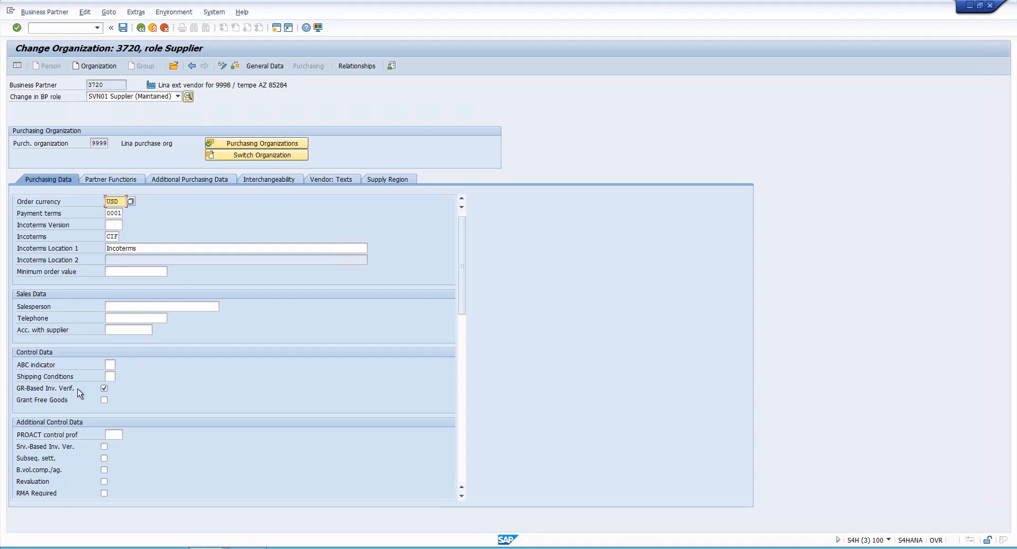
{"action": "left_click", "coordinate": [465, 415]}
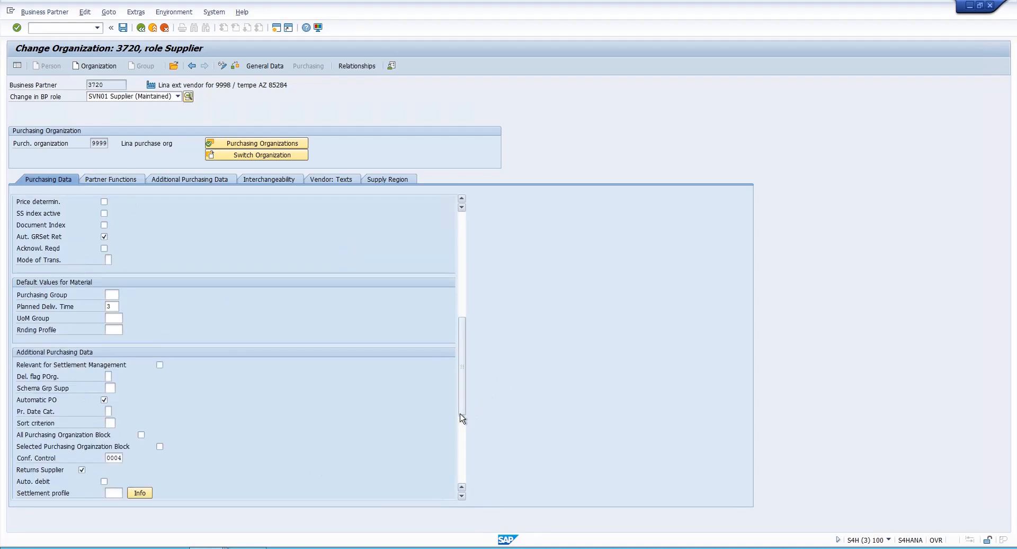
{"action": "left_click", "coordinate": [465, 440]}
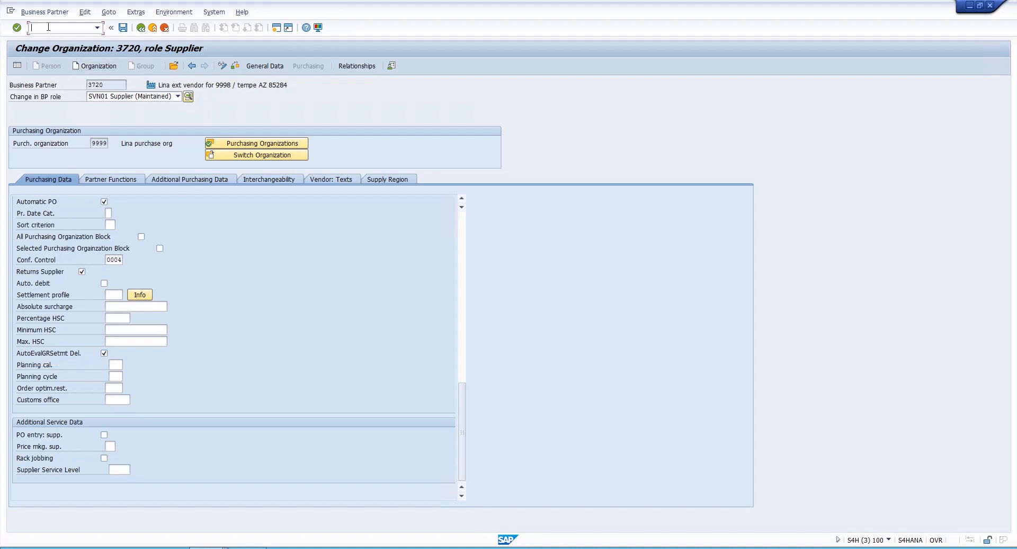
{"action": "left_click", "coordinate": [123, 27]}
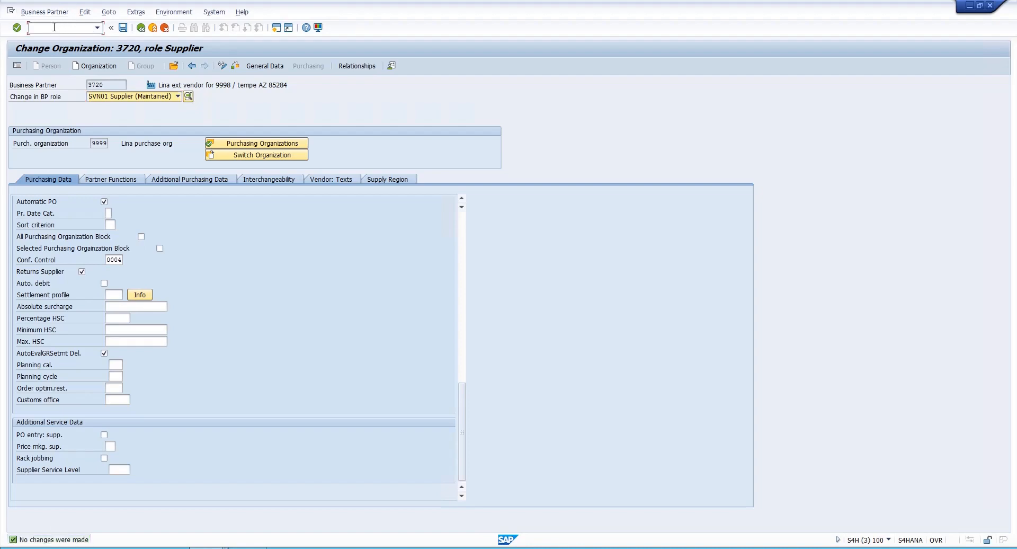
- Leave the business partner maintenance and start the info record transaction
{"action": "left_click", "coordinate": [54, 27]}
{"action": "type", "text": "/n"}
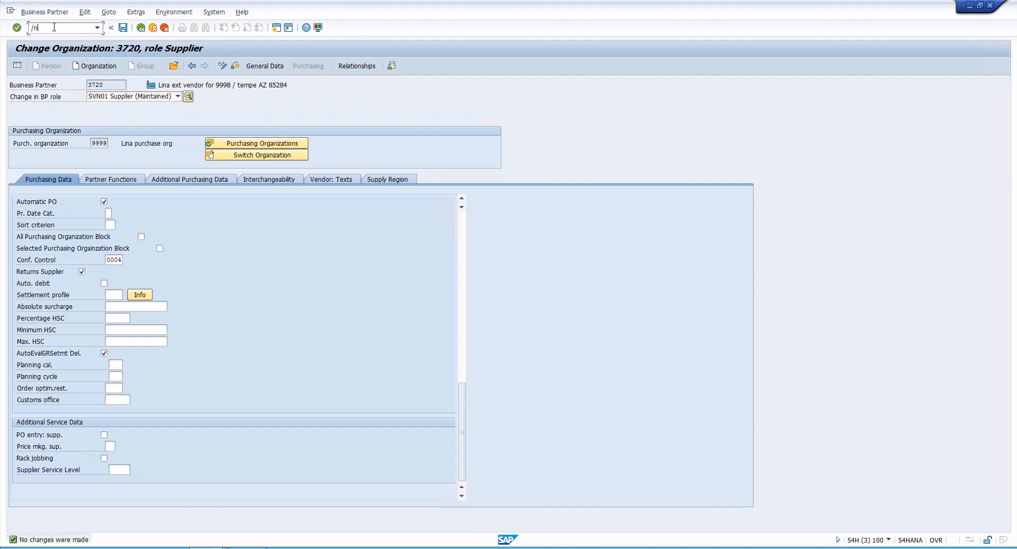
{"action": "type", "text": "me12"}
{"action": "key", "text": "Return"}
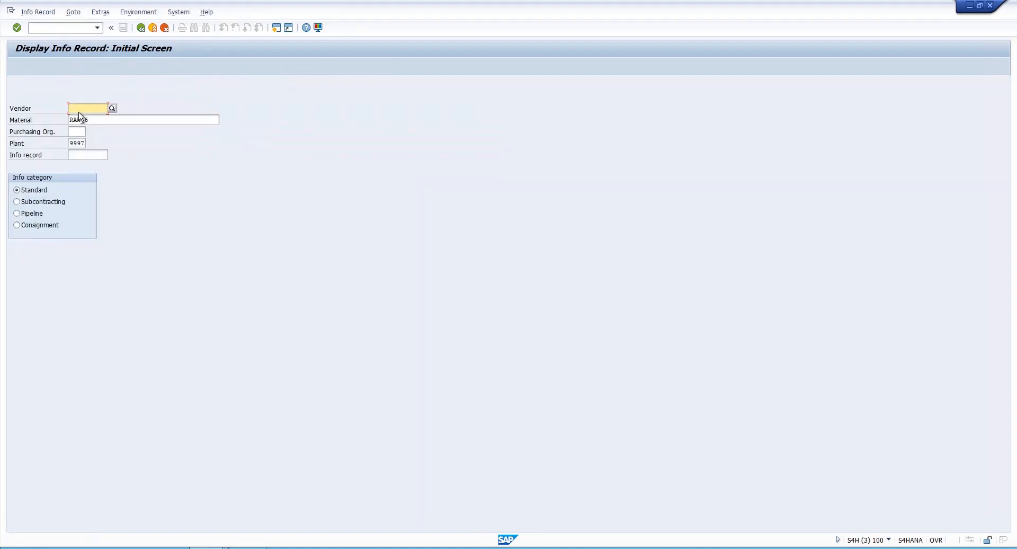
- Enter the vendor number and purchasing organization 9999, and display the standard info record for material RAW_6 in plant 9997
{"action": "type", "text": "3705"}
{"action": "key", "text": "Tab"}
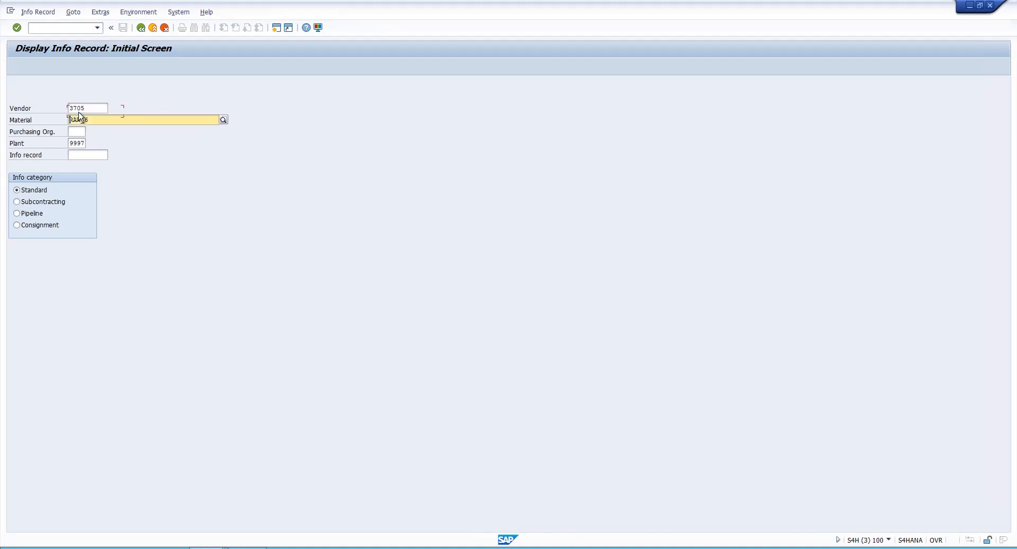
{"action": "key", "text": "Tab"}
{"action": "type", "text": "9999"}
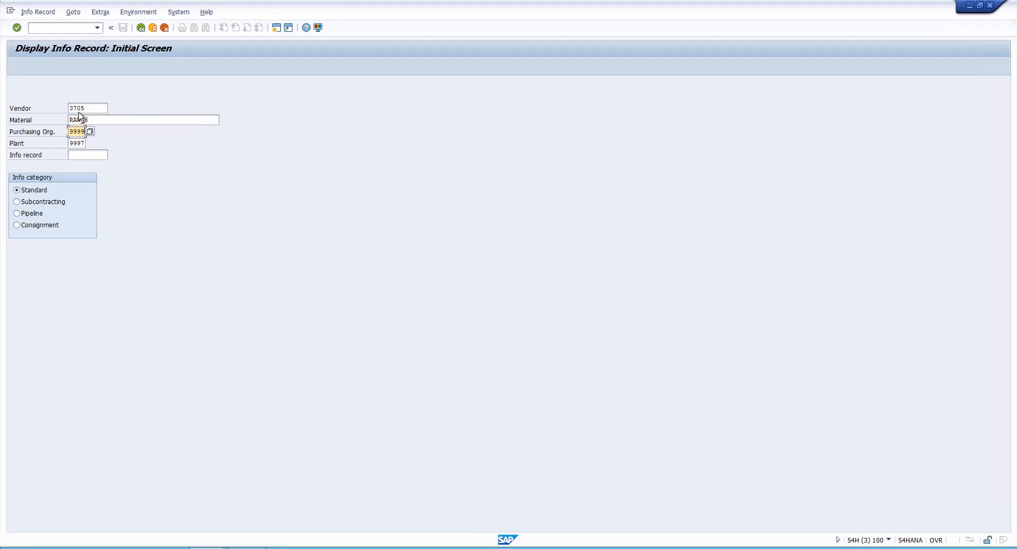
{"action": "key", "text": "Return"}
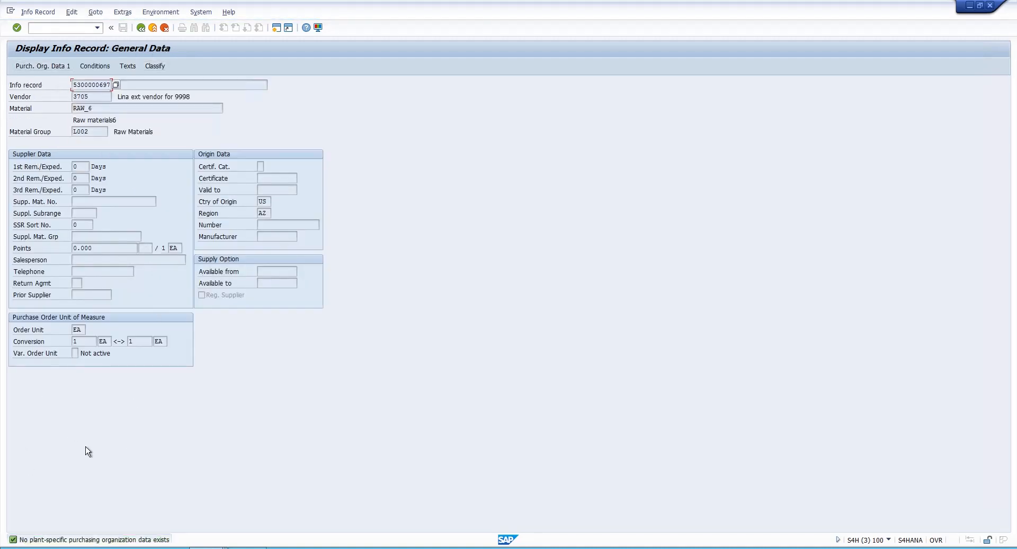
- Switch the info record to change mode and open its purchasing organization data 1
{"action": "left_click", "coordinate": [40, 12]}
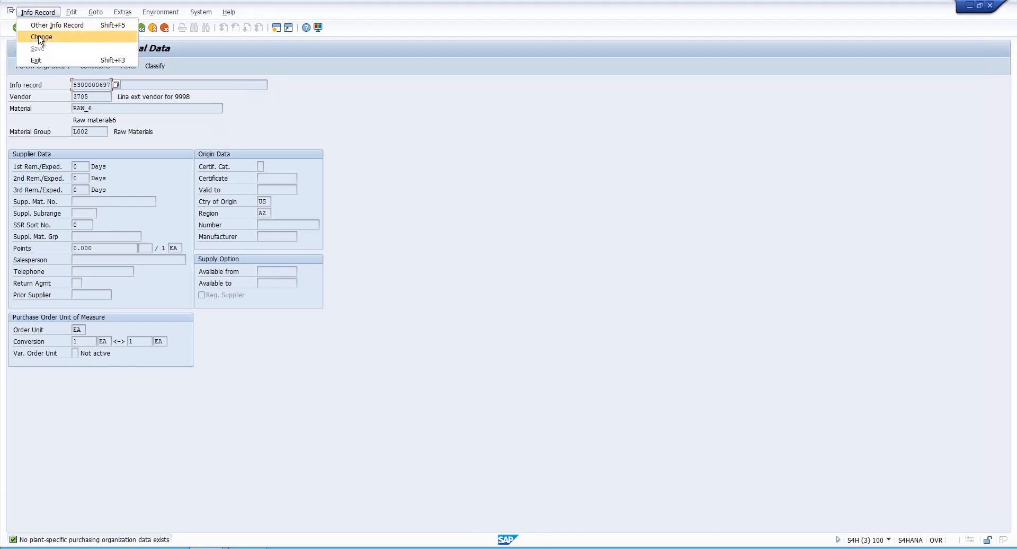
{"action": "left_click", "coordinate": [40, 37]}
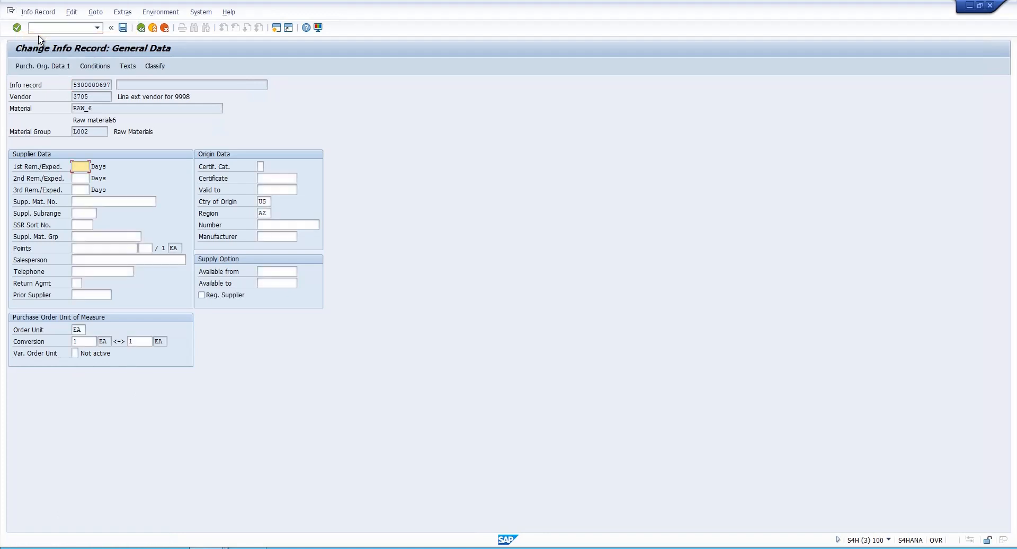
{"action": "left_click", "coordinate": [46, 66]}
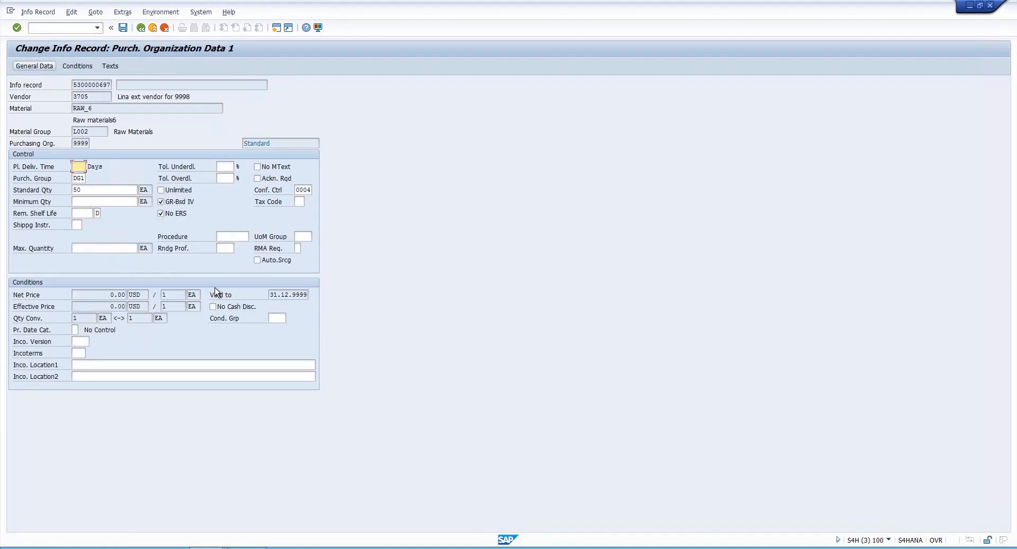
- Try to set the info record's tax code to A0, no tax
{"action": "left_click", "coordinate": [300, 201]}
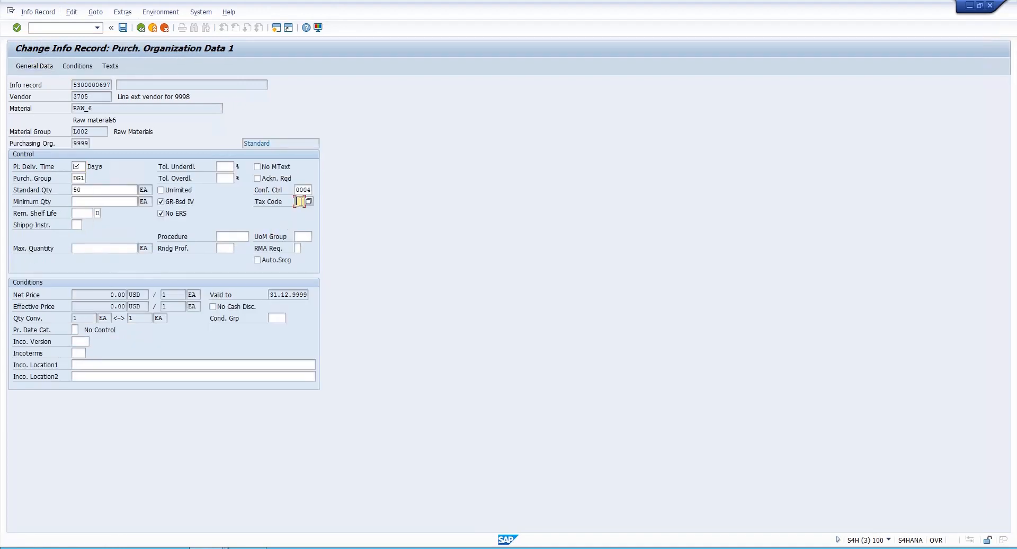
{"action": "left_click", "coordinate": [310, 202]}
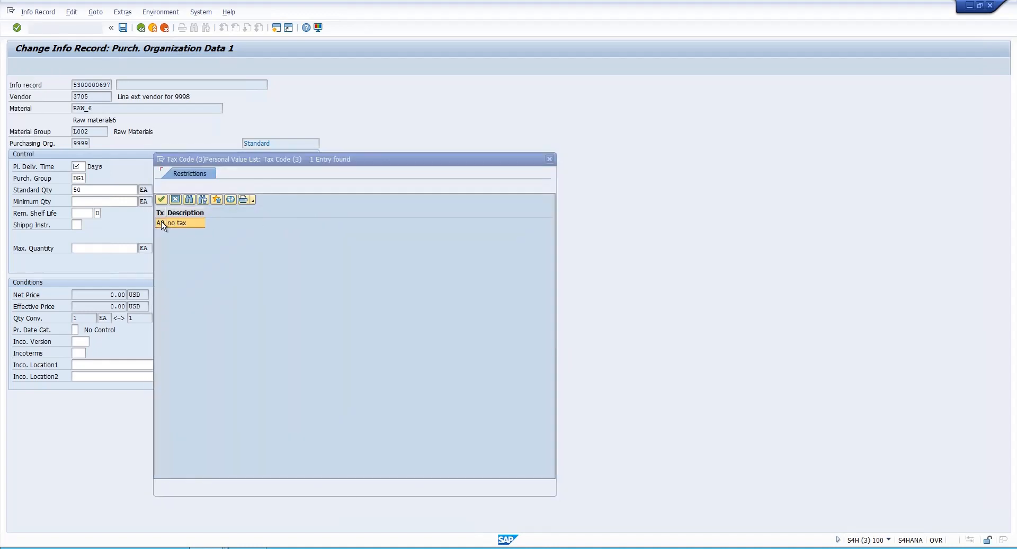
{"action": "double_click", "coordinate": [161, 221]}
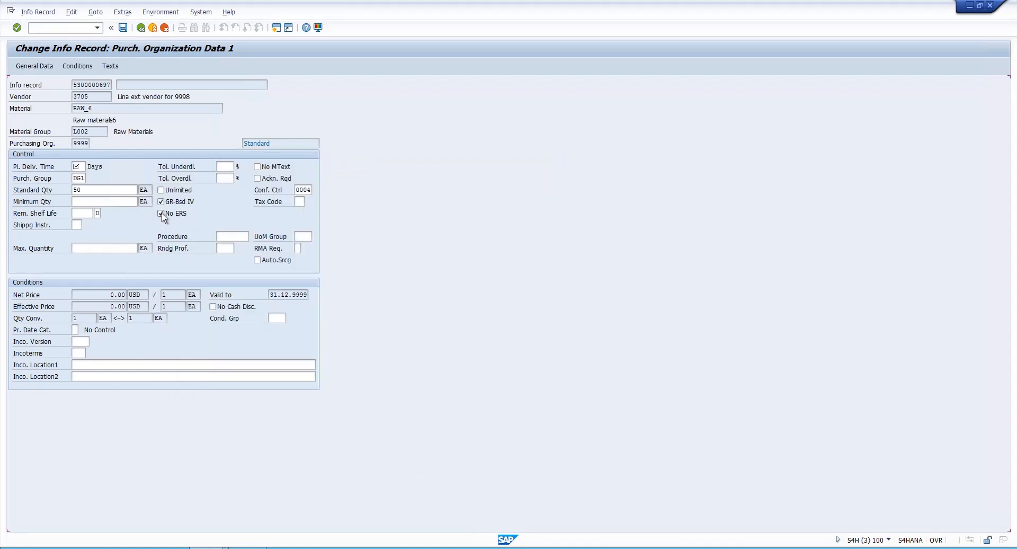
- Turn off No ERS and set the planned delivery time to 2 days in the info record
{"action": "left_click", "coordinate": [161, 214]}
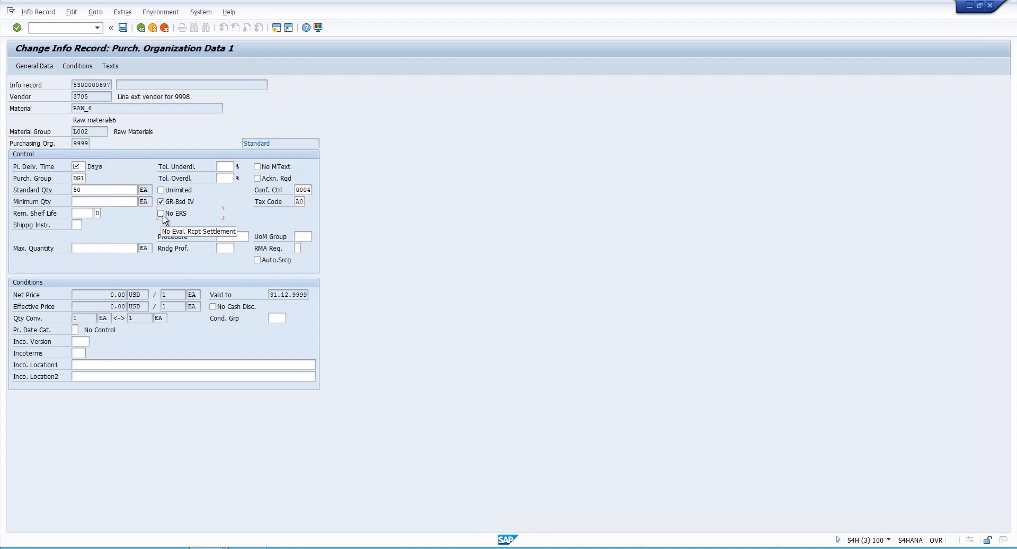
{"action": "left_click", "coordinate": [77, 167]}
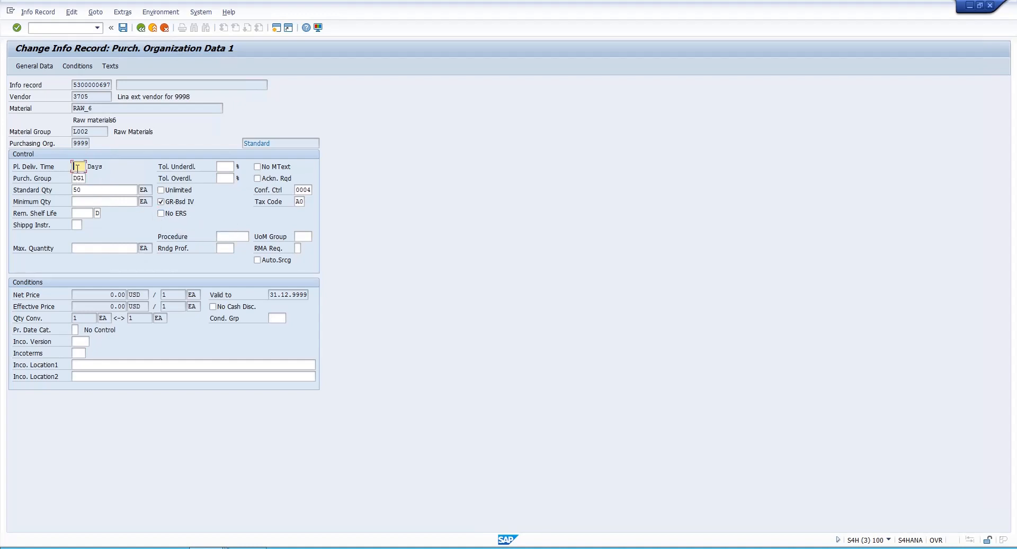
{"action": "key", "text": "Return"}
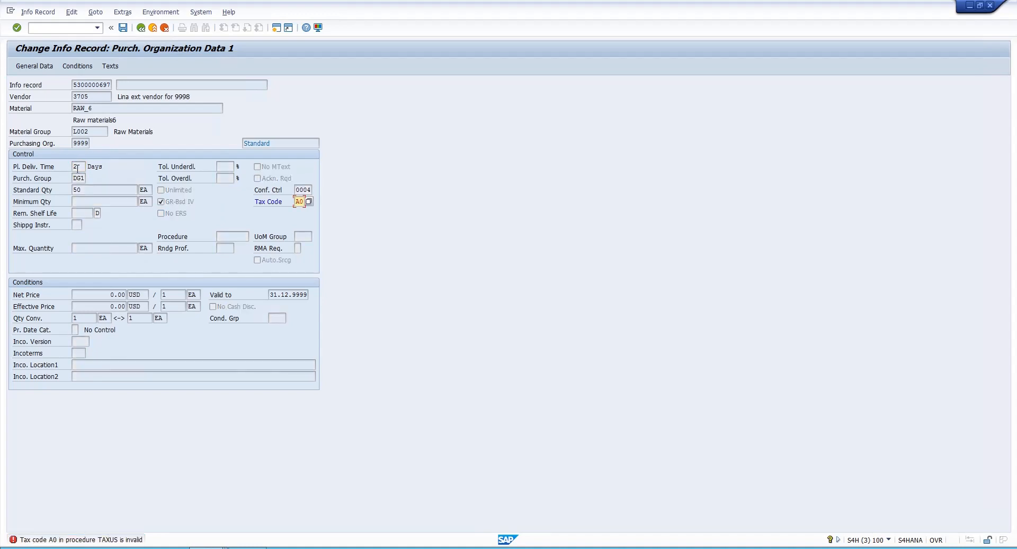
- Clear the info record's tax code and return to its purchasing organization data 1
{"action": "key", "text": "BackSpace"}
{"action": "key", "text": "BackSpace"}
{"action": "key", "text": "Return"}
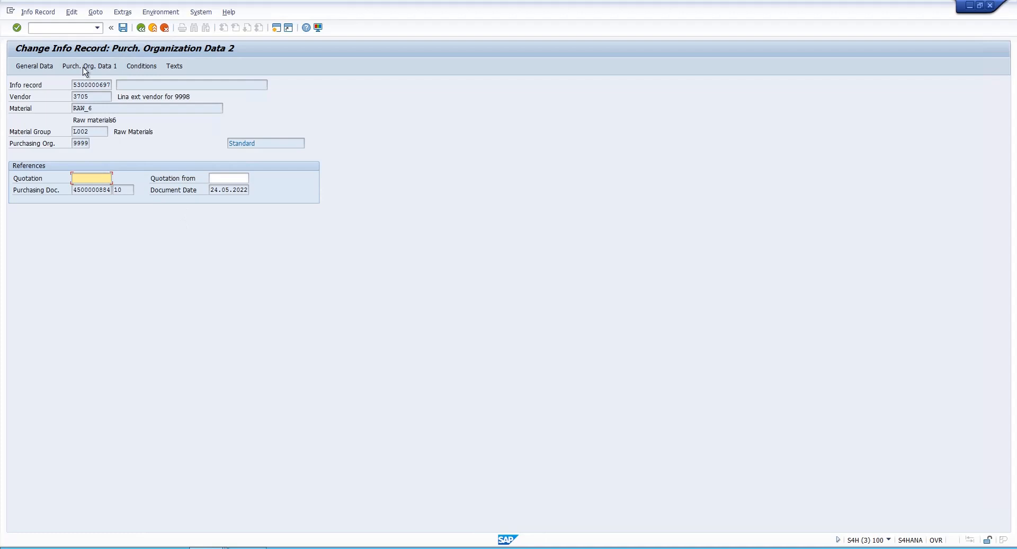
{"action": "left_click", "coordinate": [84, 66]}
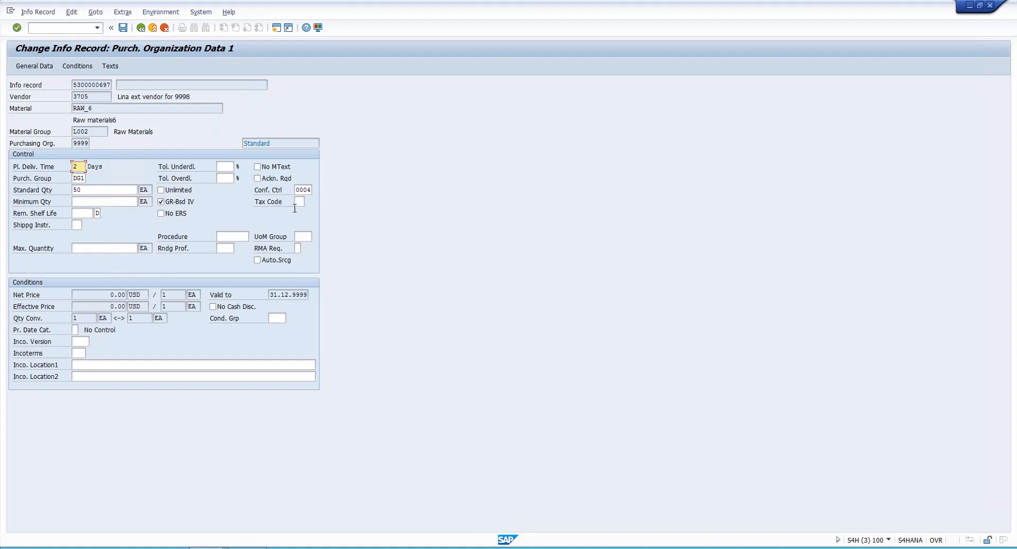
- Try to enter a gross price (P000) of 250 USD per 1 EA in the info record's conditions
{"action": "left_click", "coordinate": [74, 66]}
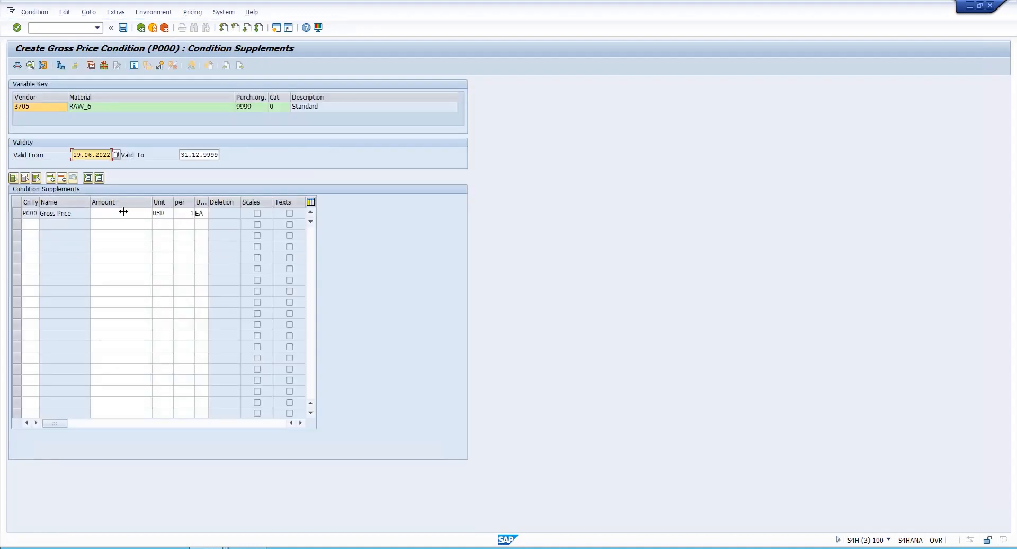
{"action": "left_click", "coordinate": [124, 212]}
{"action": "type", "text": "2"}
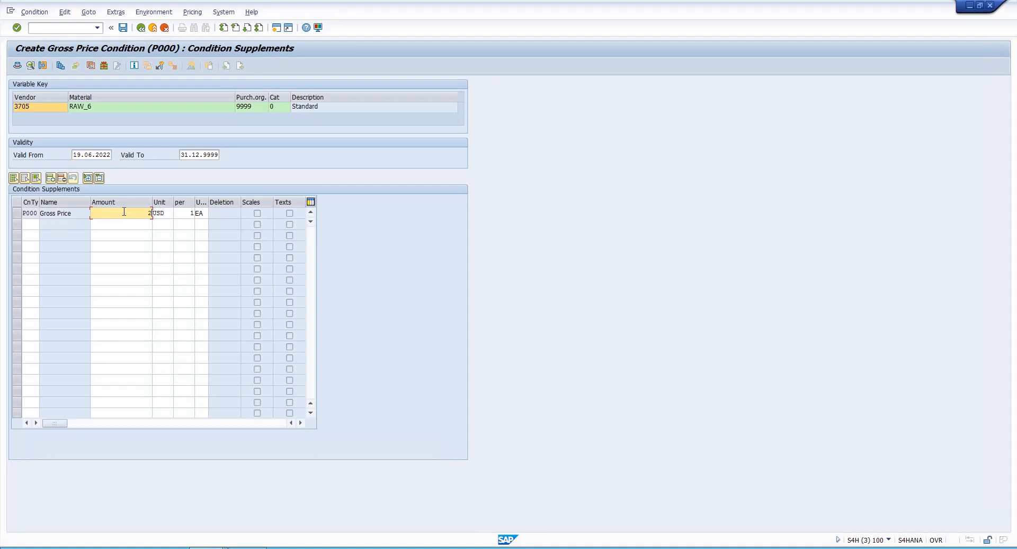
{"action": "type", "text": "50"}
{"action": "key", "text": "Return"}
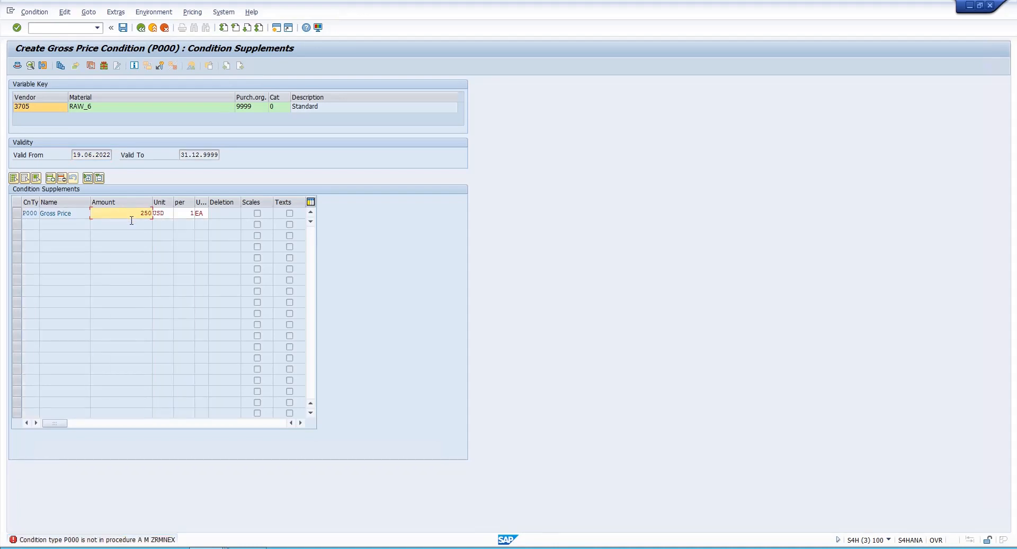
- Remove the gross price amount and try to save the condition
{"action": "key", "text": "Delete"}
{"action": "key", "text": "Delete"}
{"action": "key", "text": "Delete"}
{"action": "key", "text": "Return"}
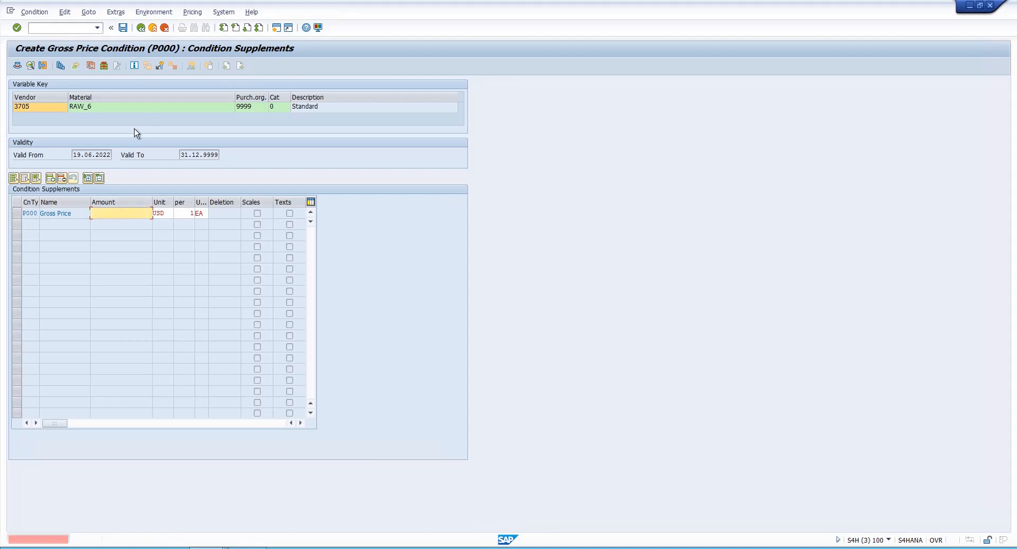
{"action": "key", "text": "Return"}
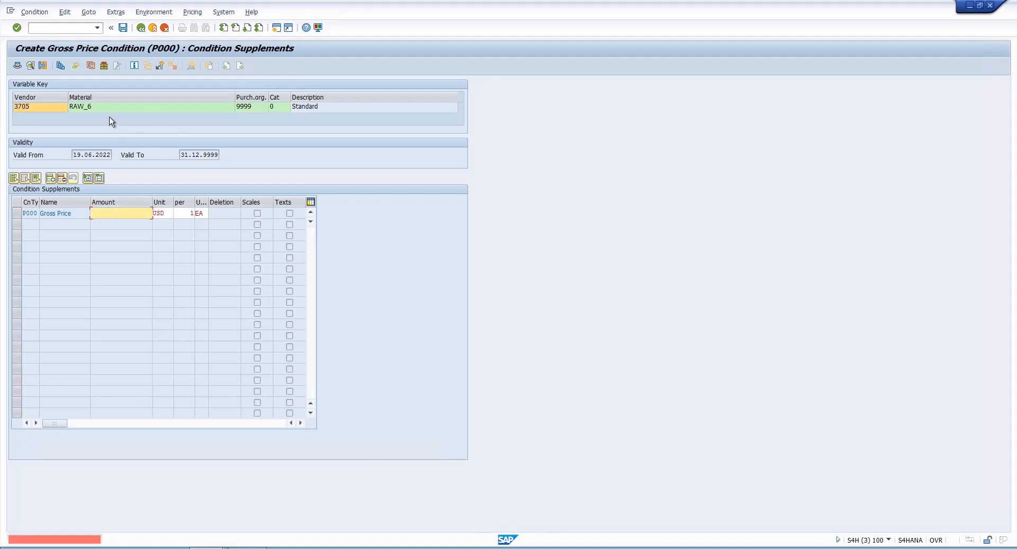
{"action": "left_click", "coordinate": [123, 28]}
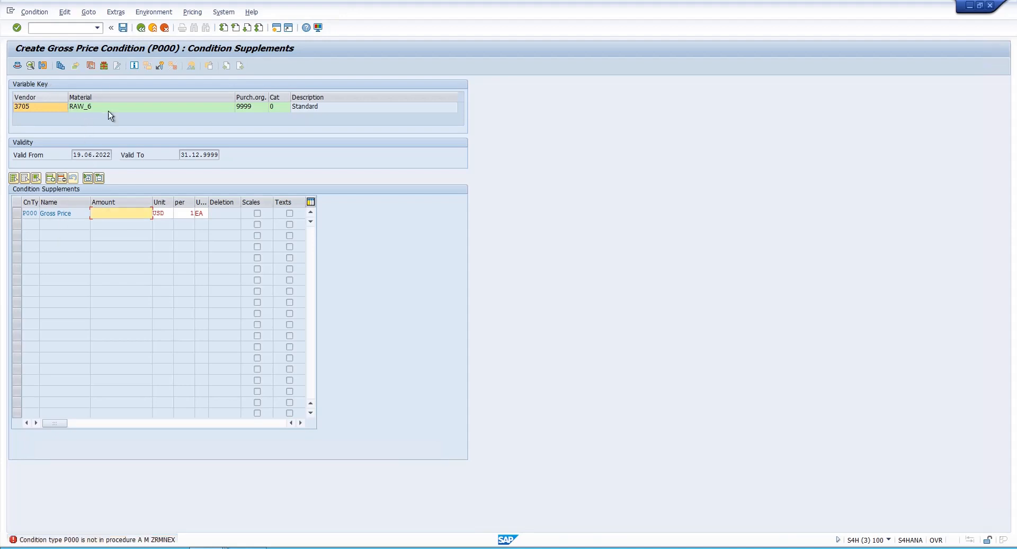
{"action": "left_click", "coordinate": [62, 179]}
{"action": "left_click", "coordinate": [124, 28]}
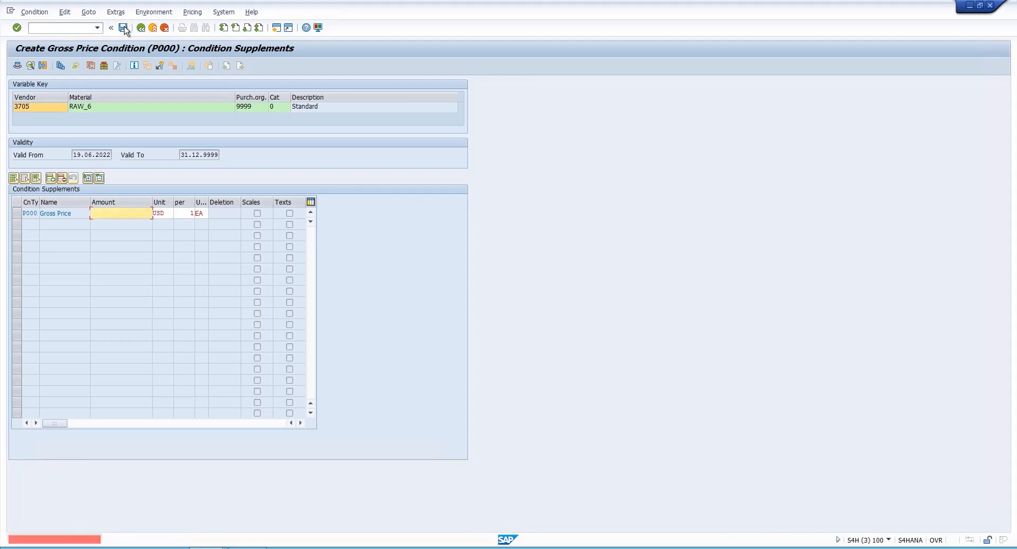
- Leave the gross price condition and save the info record's changes
{"action": "left_click", "coordinate": [155, 29]}
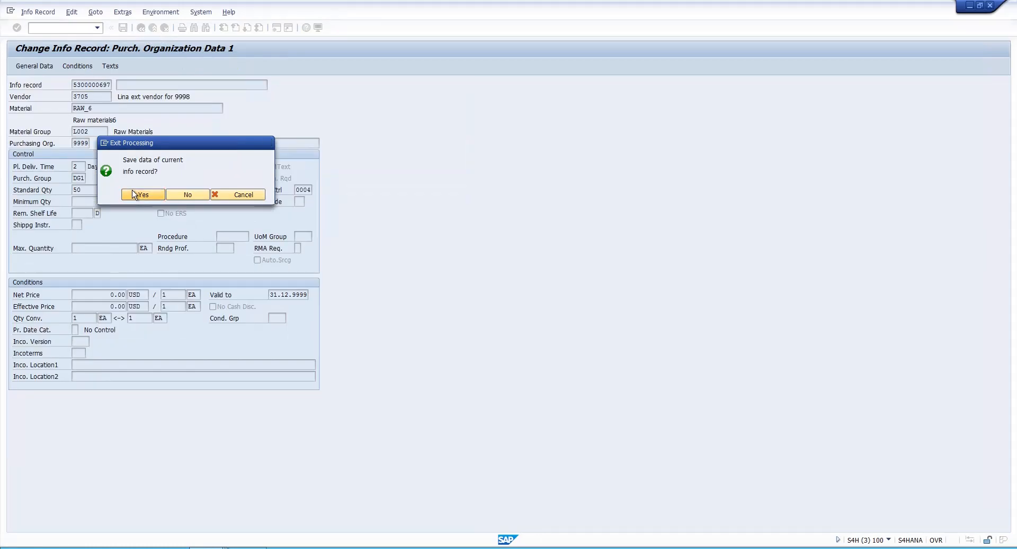
{"action": "left_click", "coordinate": [141, 194]}
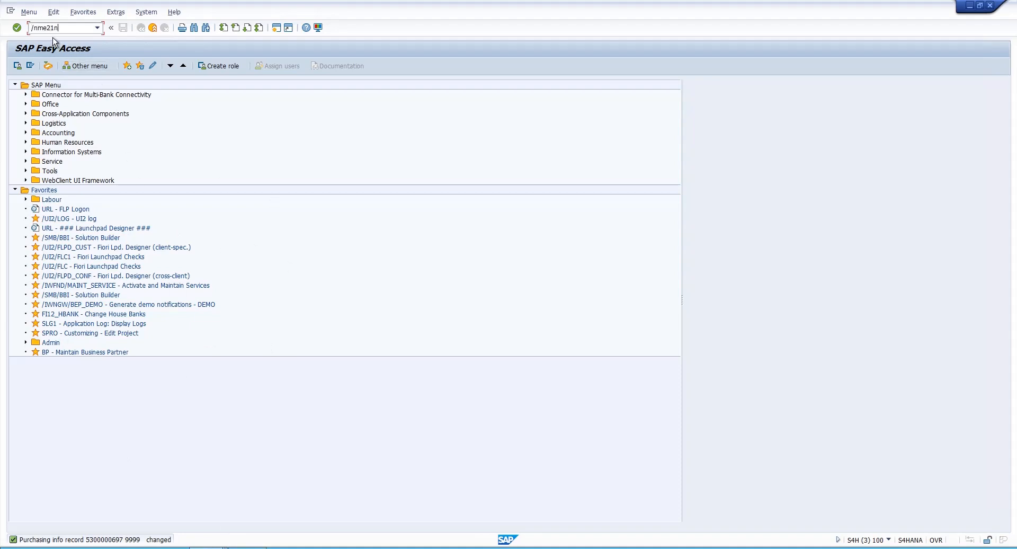
- Start a new standard purchase order with ME21N and enter the vendor number
{"action": "key", "text": "Return"}
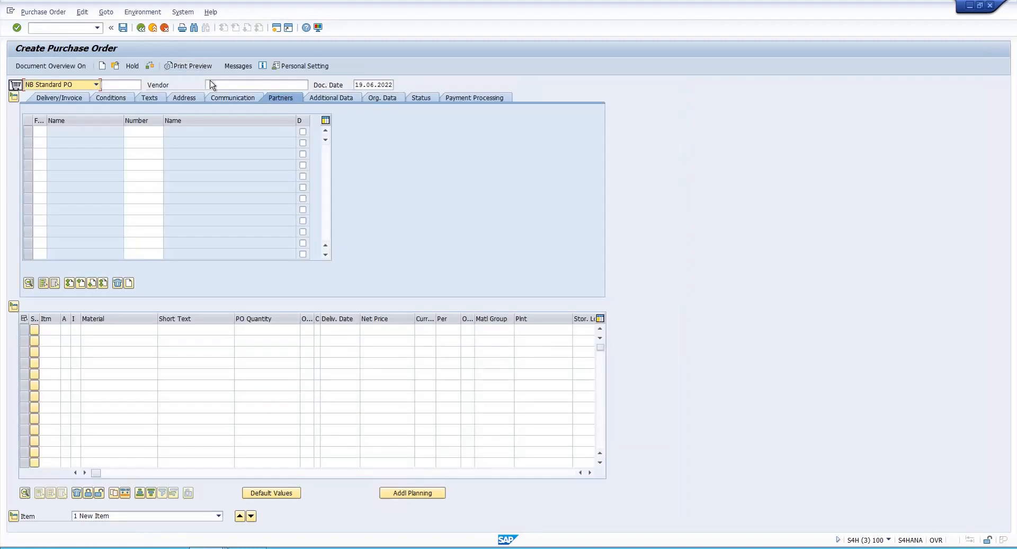
{"action": "left_click", "coordinate": [214, 85]}
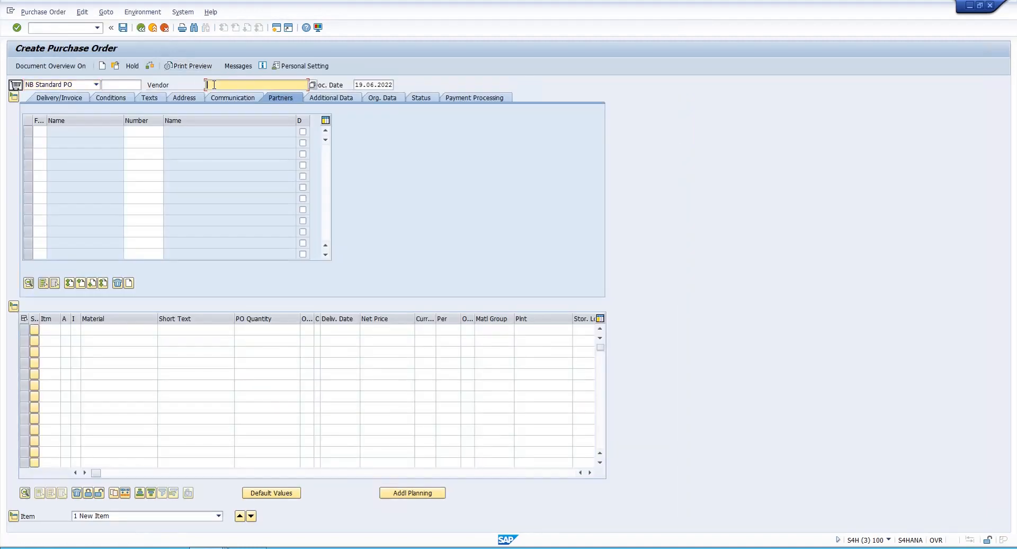
{"action": "type", "text": "3705"}
- Set purchasing organization 9999 and purchasing group 101 in the purchase order's organizational data
{"action": "left_click", "coordinate": [391, 101]}
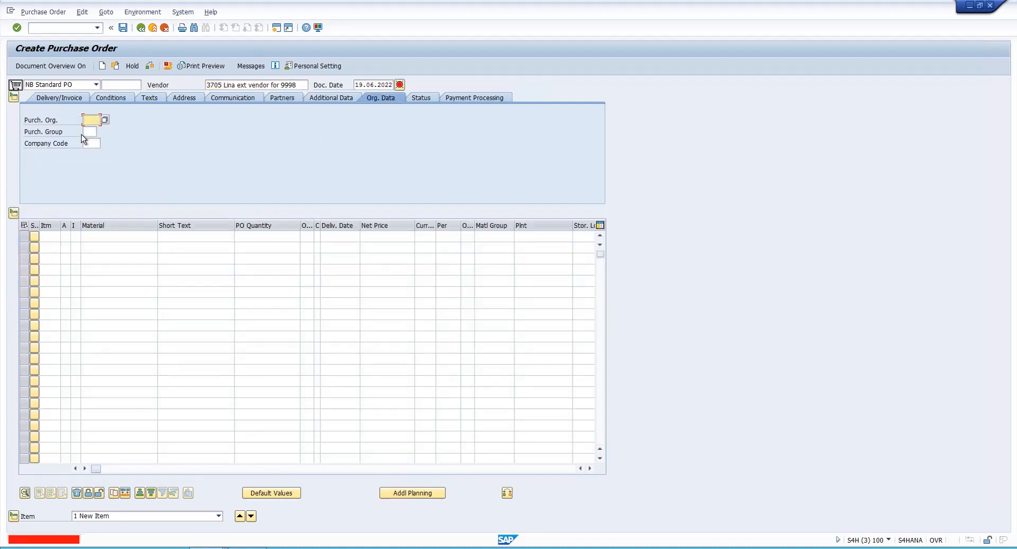
{"action": "type", "text": "9999"}
{"action": "key", "text": "Tab"}
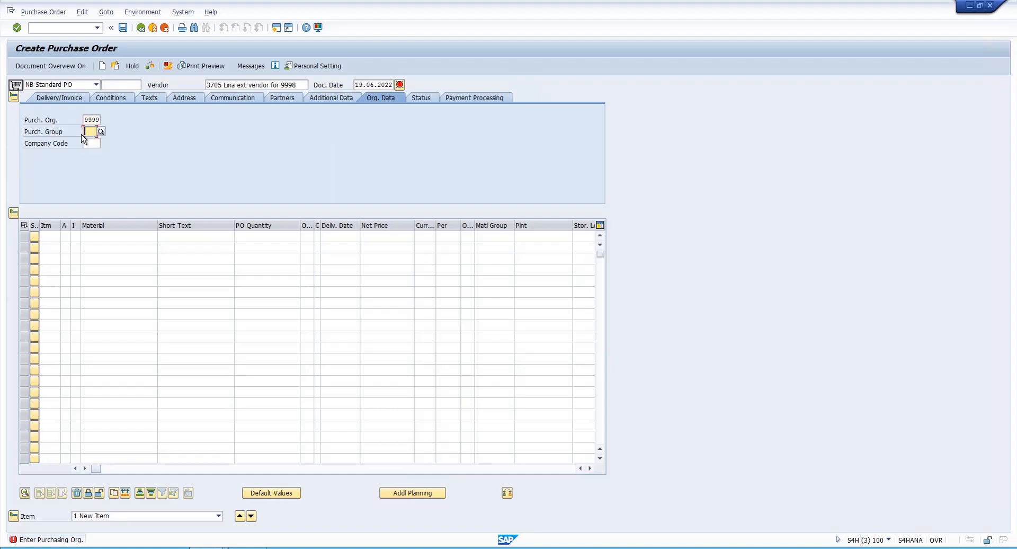
{"action": "type", "text": "101"}
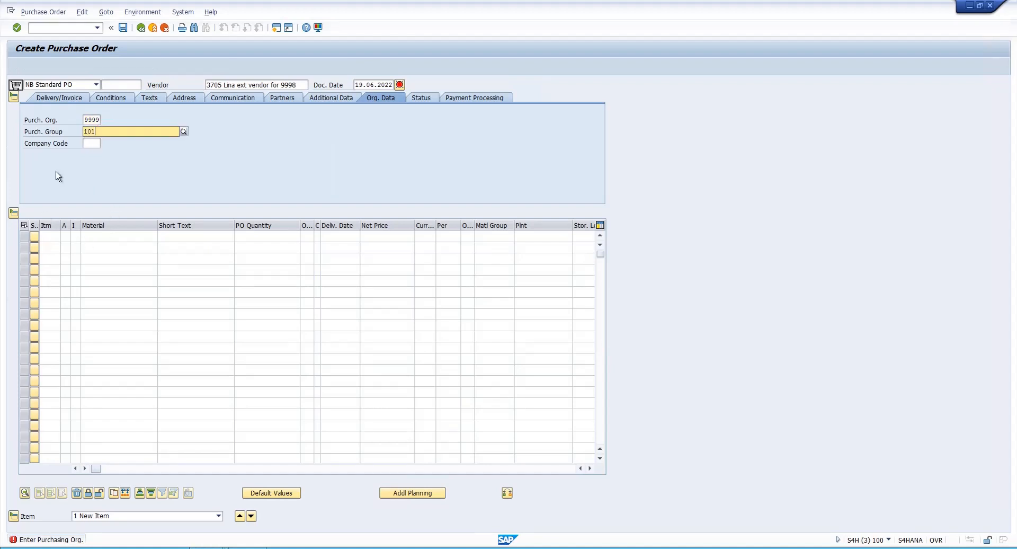
{"action": "left_click", "coordinate": [95, 148]}
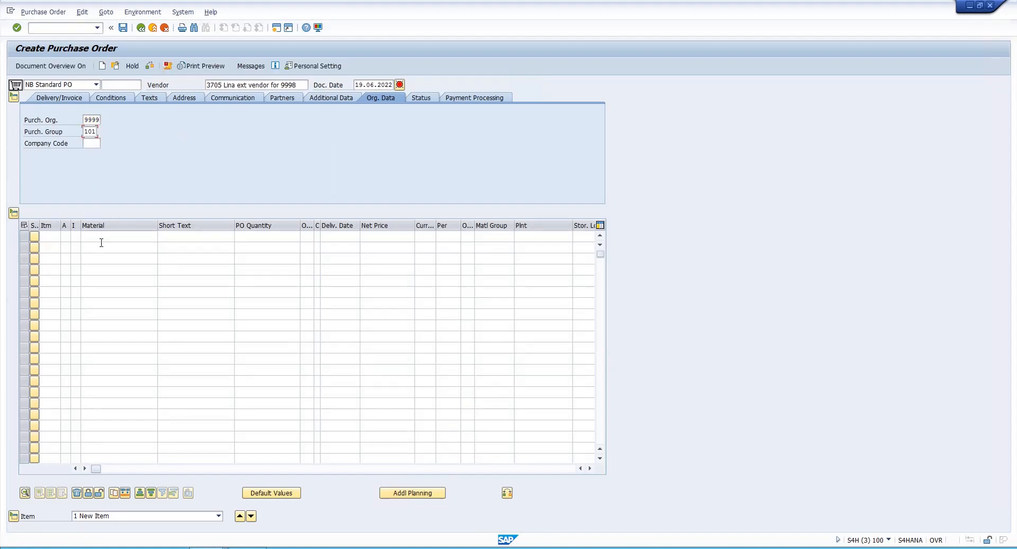
- Add material HALB_3 as an item in the purchase order with quantity 10 and plant 9997
{"action": "left_click", "coordinate": [108, 236]}
{"action": "type", "text": "ha"}
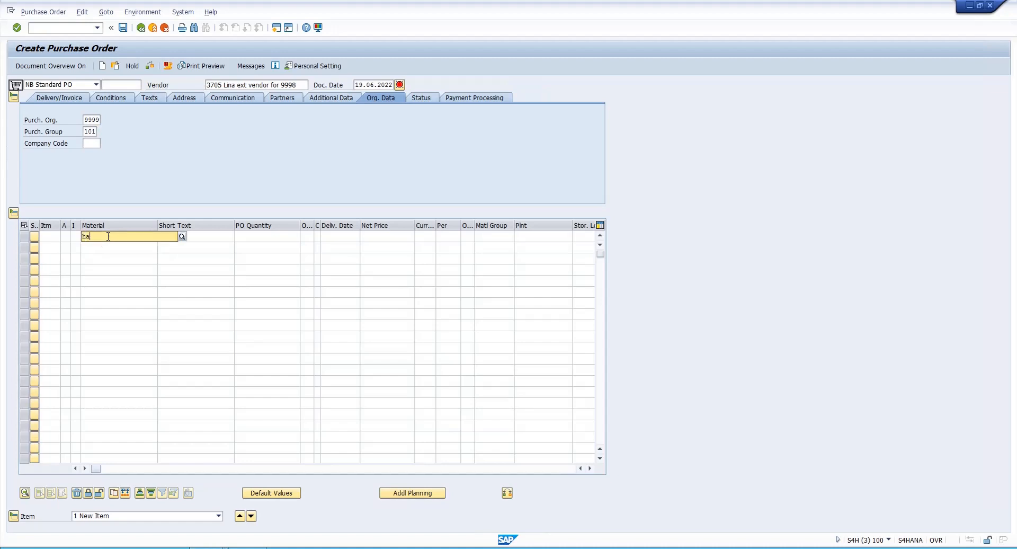
{"action": "type", "text": "lb_3"}
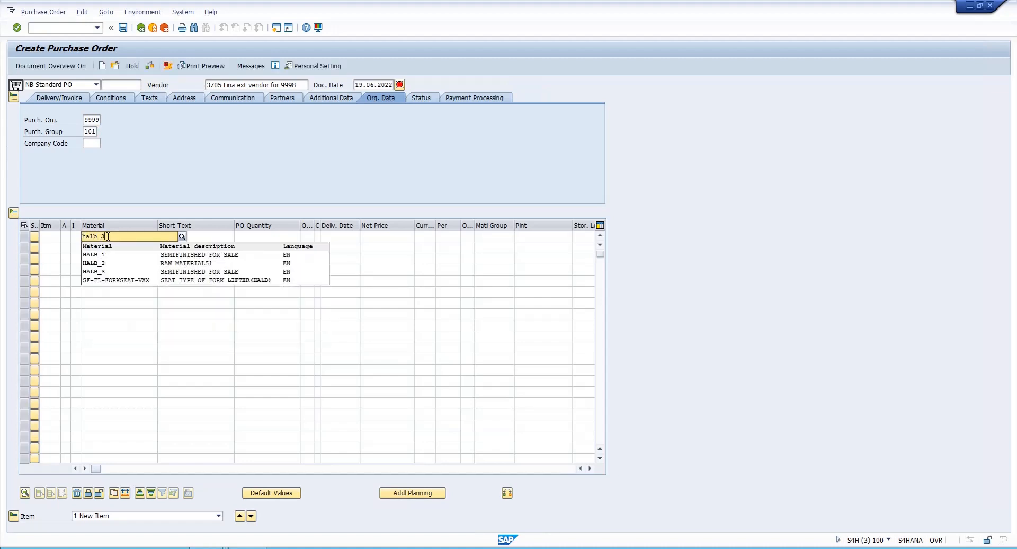
{"action": "left_click", "coordinate": [239, 237]}
{"action": "type", "text": "10"}
{"action": "key", "text": "Tab"}
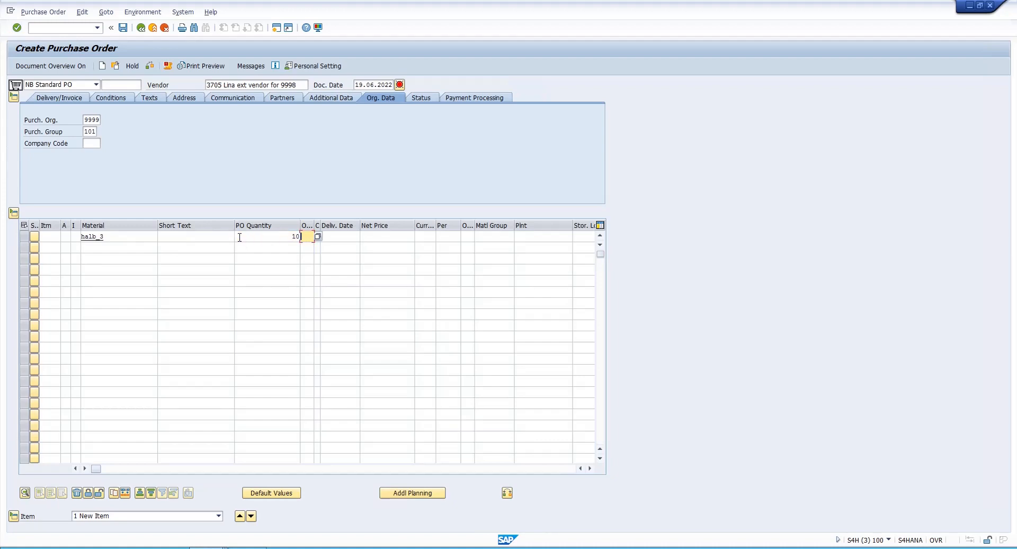
{"action": "key", "text": "Tab"}
{"action": "key", "text": "Tab"}
{"action": "key", "text": "Tab"}
{"action": "key", "text": "Tab"}
{"action": "key", "text": "Tab"}
{"action": "key", "text": "Tab"}
{"action": "key", "text": "Tab"}
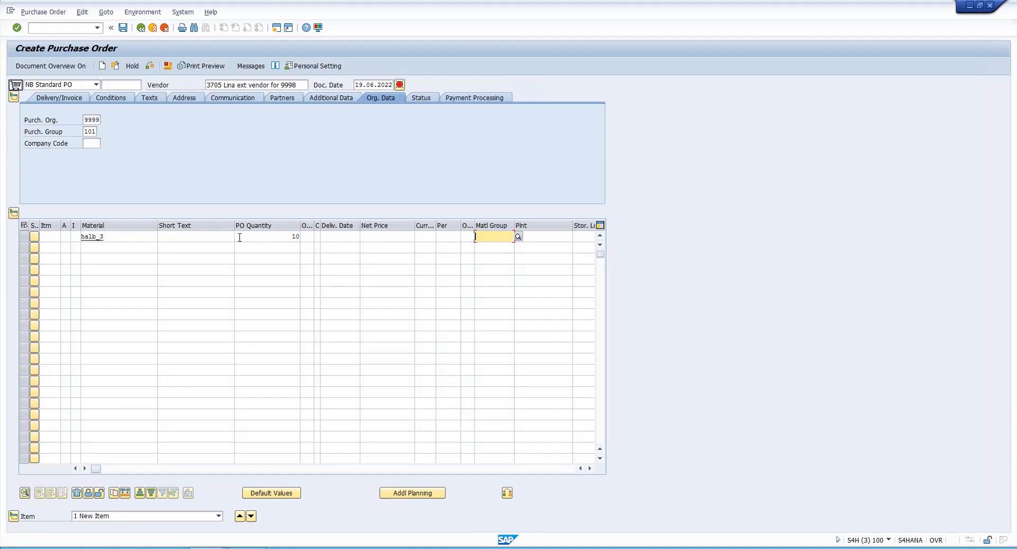
{"action": "key", "text": "Tab"}
{"action": "type", "text": "9997"}
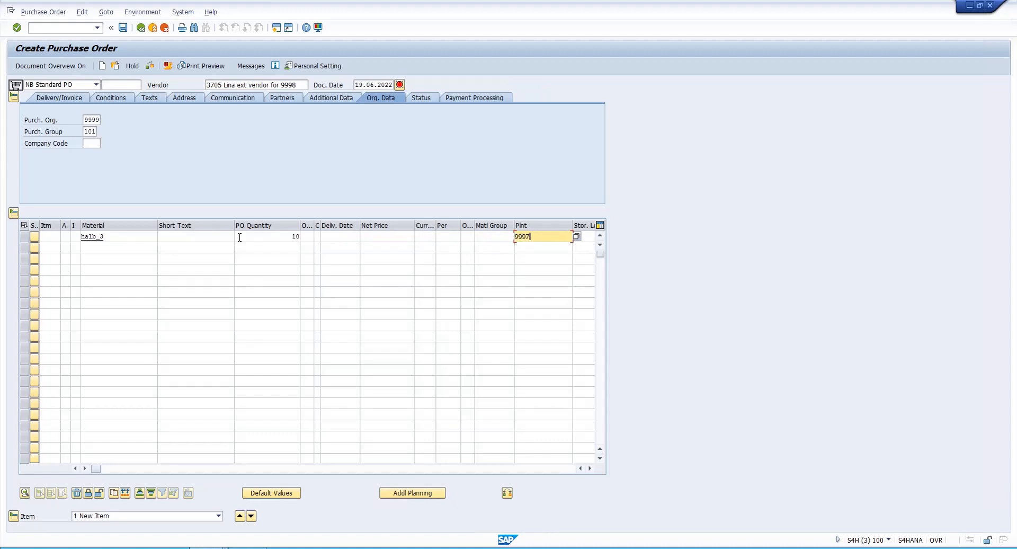
{"action": "key", "text": "Return"}
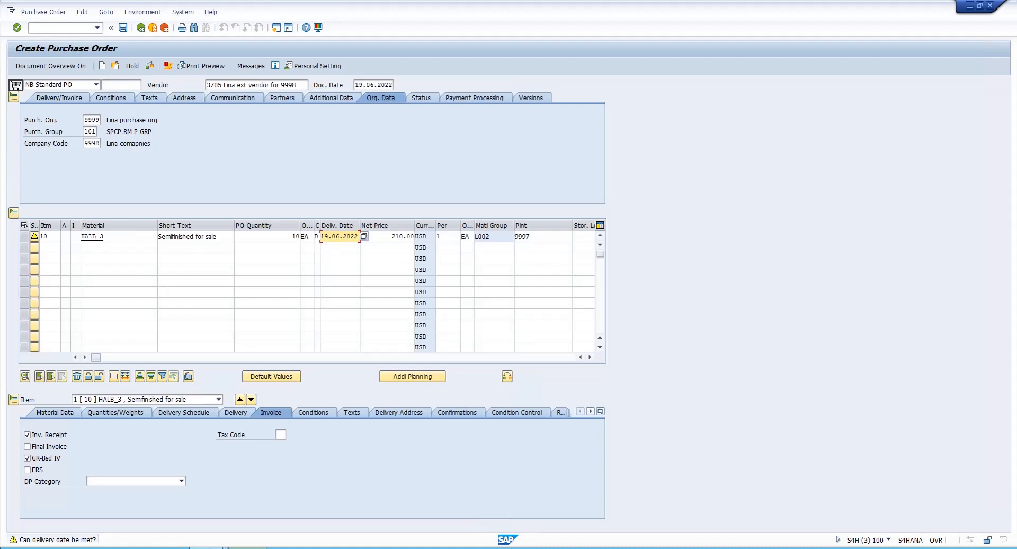
- Switch to the session with the EINA table entries and start the info record change transaction ME12
{"action": "mouse_move", "coordinate": [208, 548]}
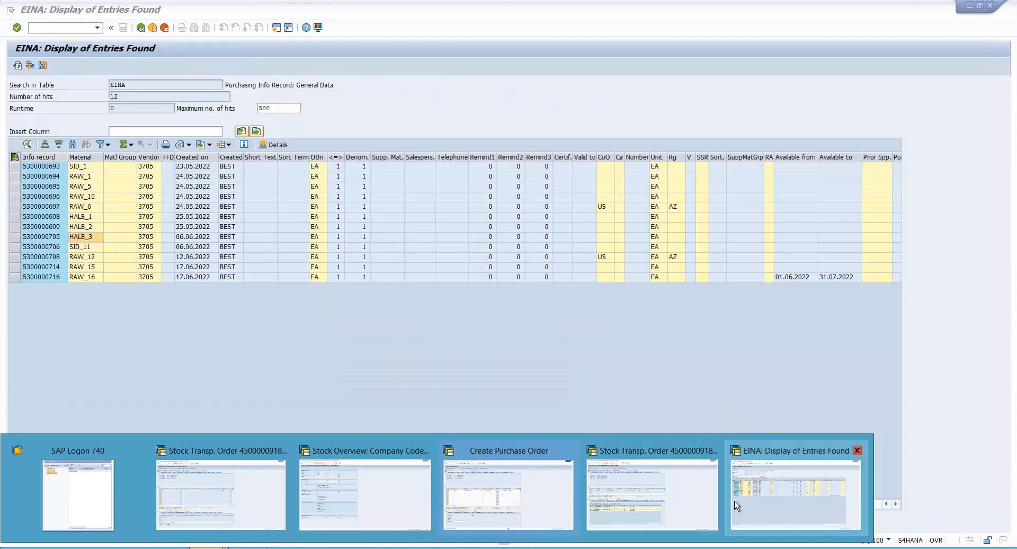
{"action": "left_click", "coordinate": [734, 501]}
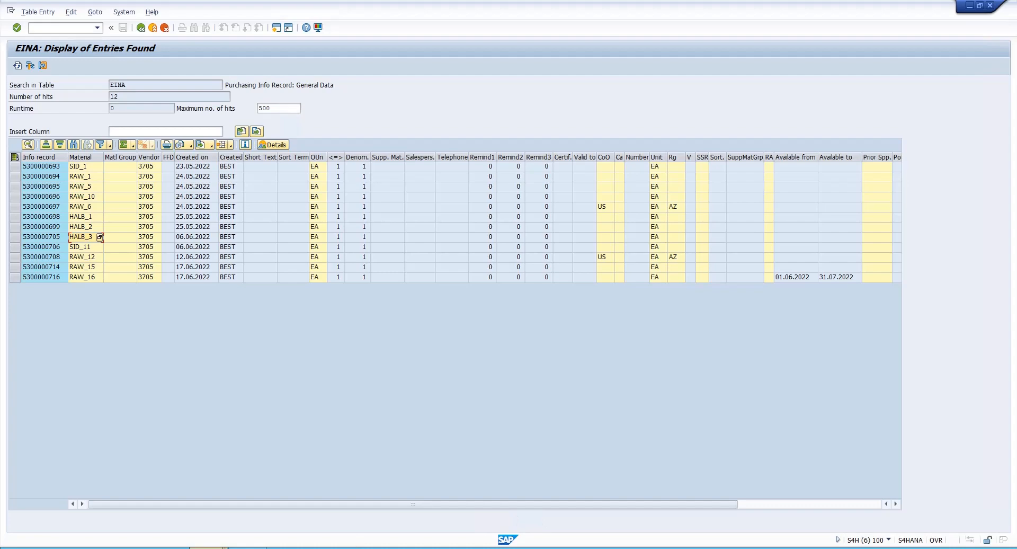
{"action": "left_click", "coordinate": [209, 547]}
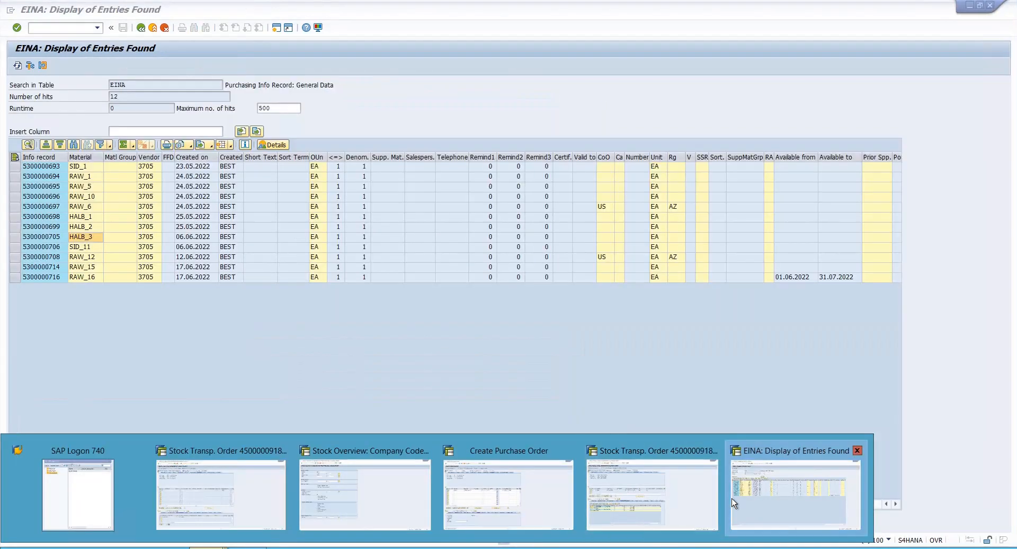
{"action": "left_click", "coordinate": [733, 498]}
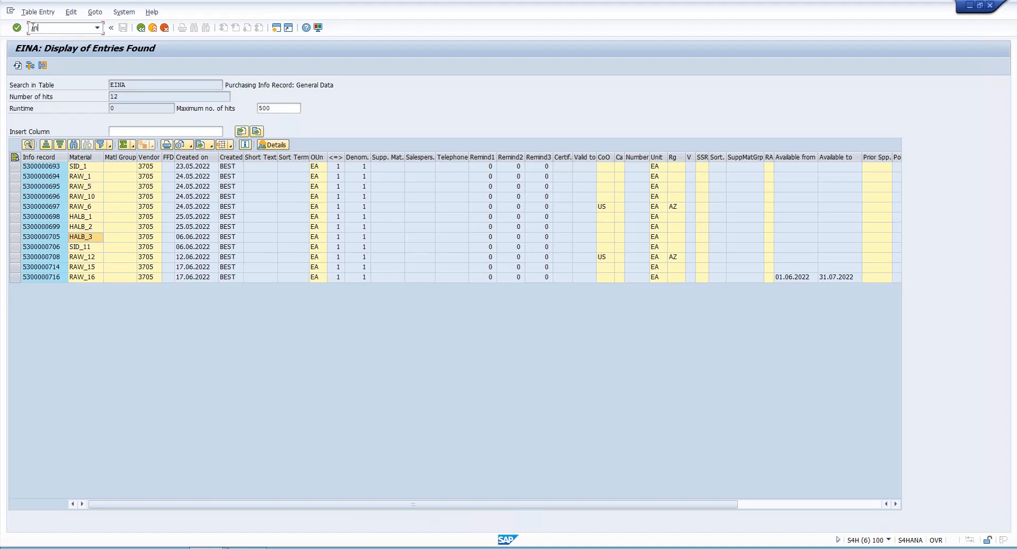
{"action": "type", "text": "/nme12"}
{"action": "key", "text": "Return"}
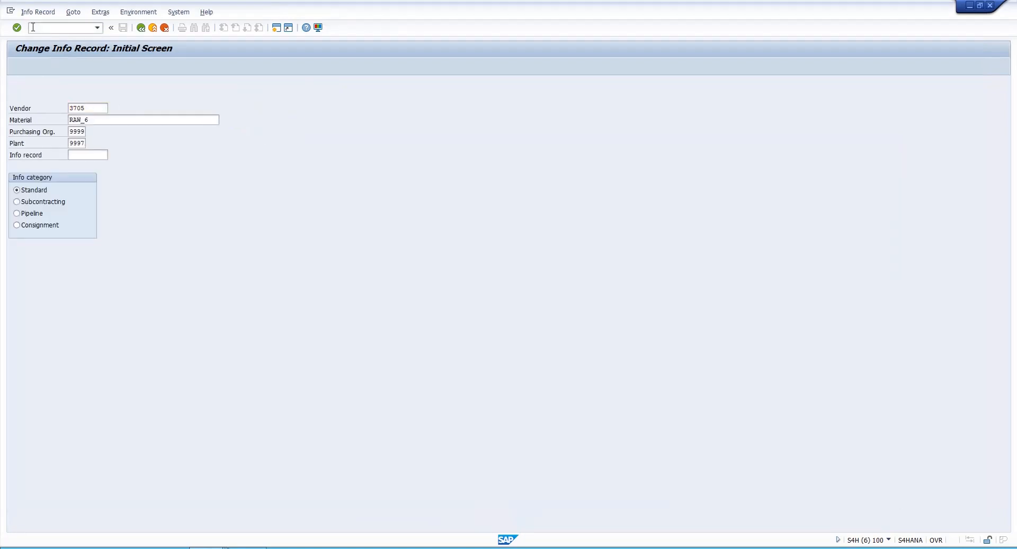
{"action": "key", "text": "Return"}
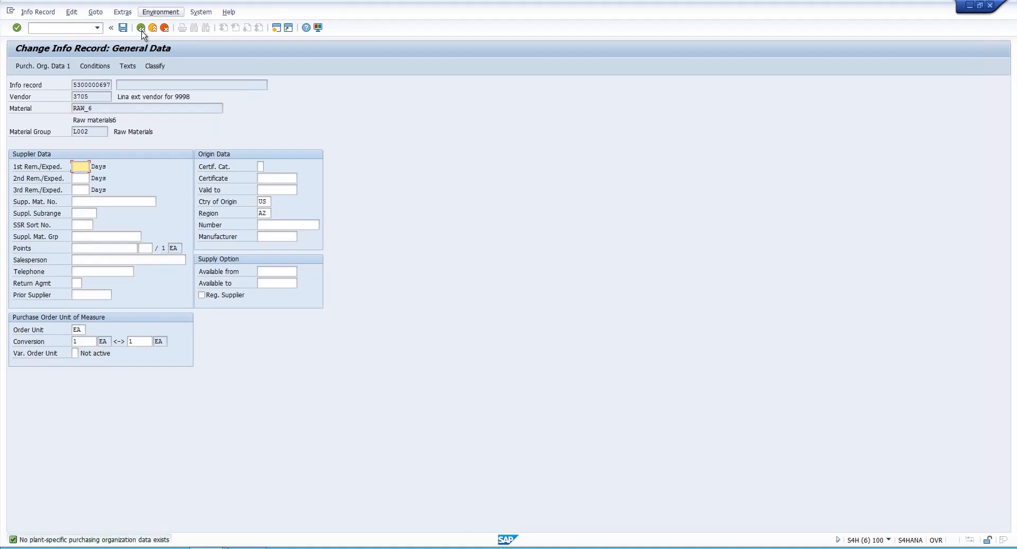
{"action": "left_click", "coordinate": [141, 28]}
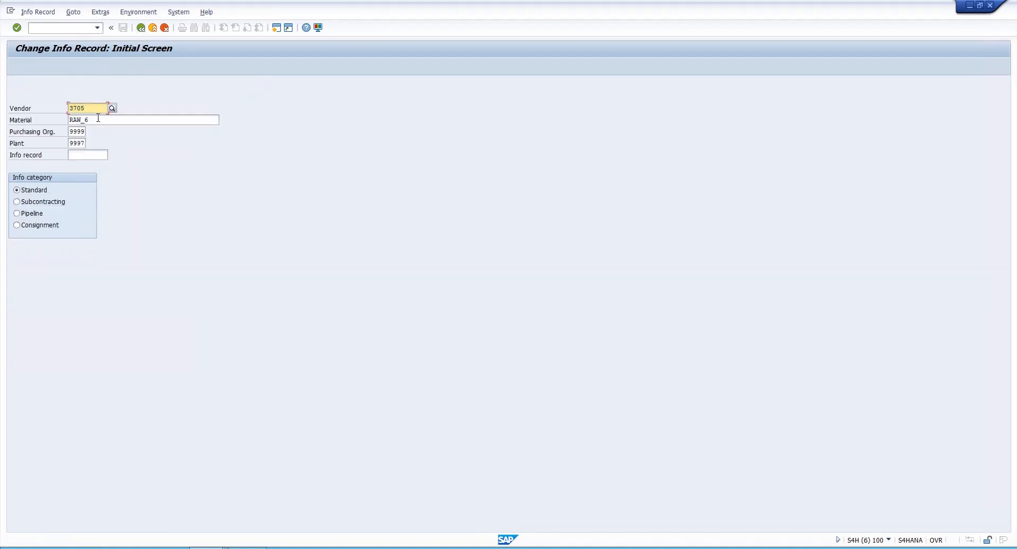
- Open material HALB_3's standard info record for changing at its first purchasing organization data screen
{"action": "left_click_drag", "start_coordinate": [100, 123], "coordinate": [45, 118]}
{"action": "type", "text": "R"}
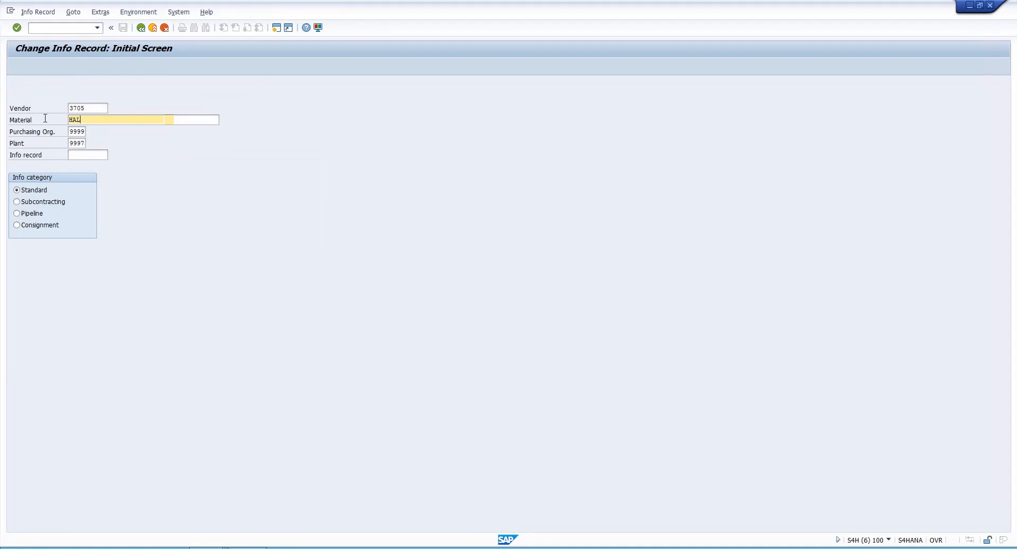
{"action": "type", "text": "ALB_3"}
{"action": "key", "text": "Return"}
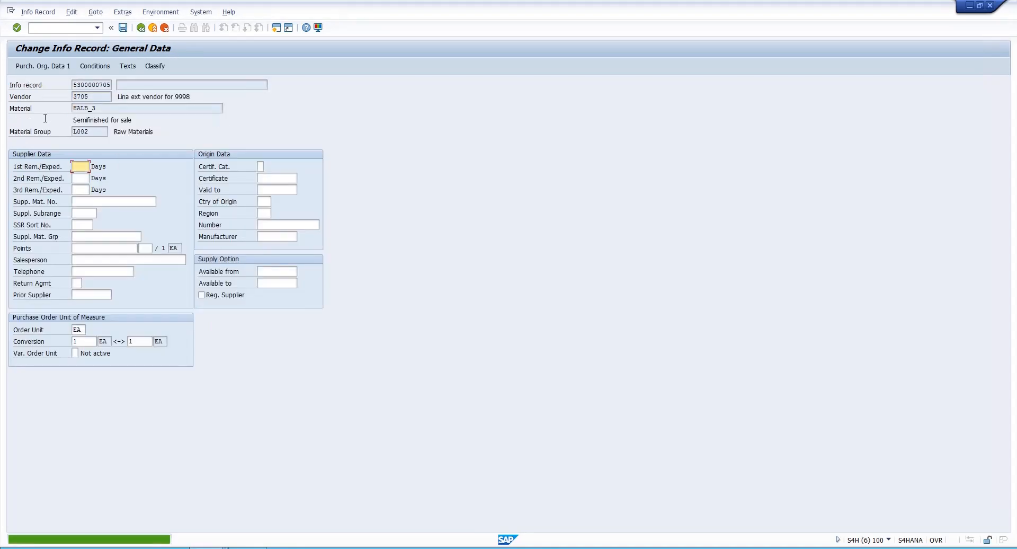
{"action": "left_click", "coordinate": [55, 65]}
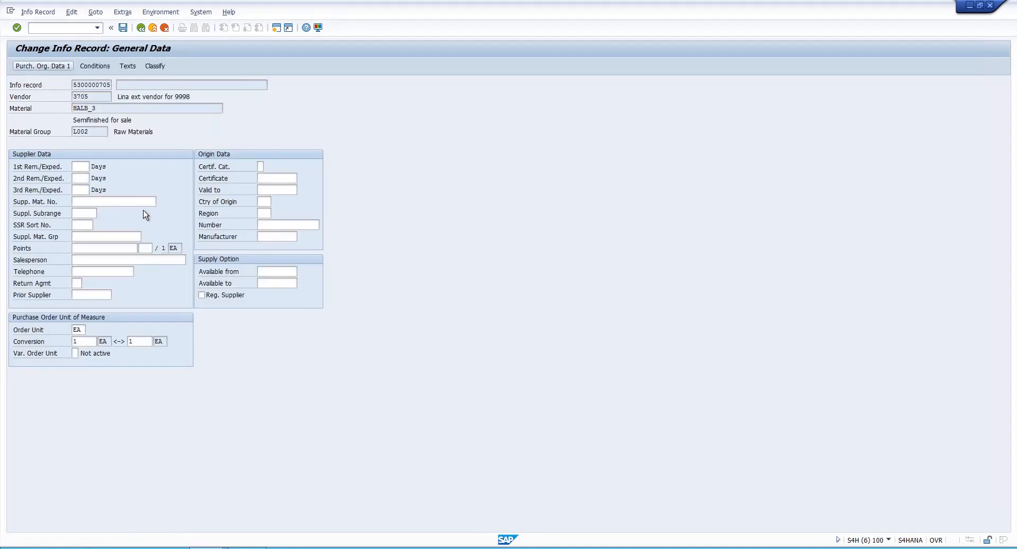
- Clear the No ERS indicator and set the planned delivery time to 2 days in HALB_3's info record
{"action": "left_click", "coordinate": [160, 213]}
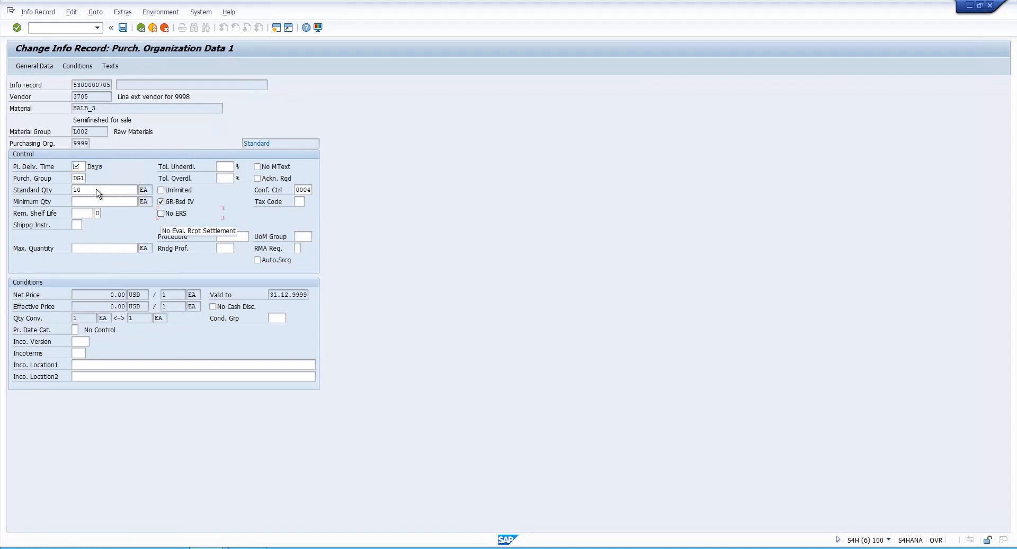
{"action": "left_click", "coordinate": [83, 169]}
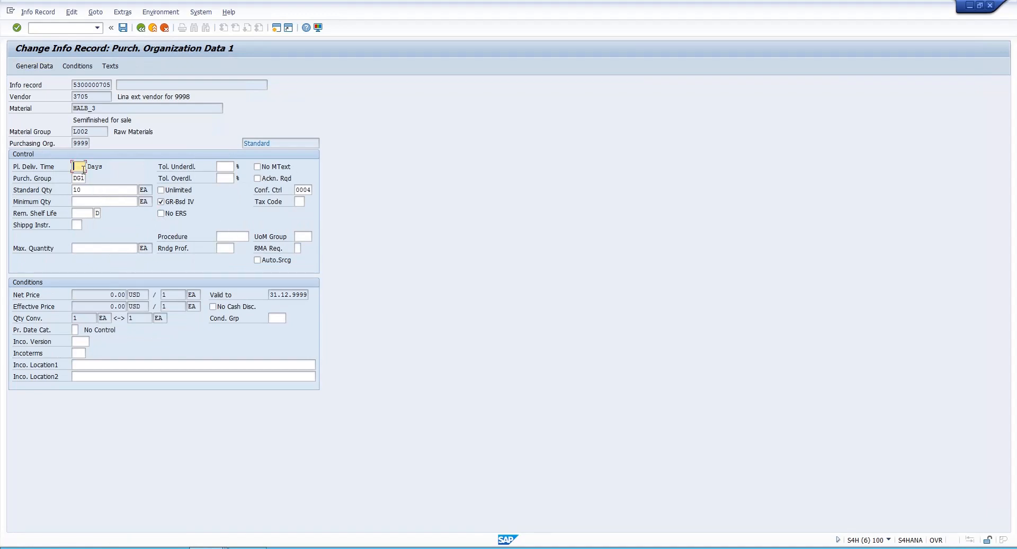
{"action": "key", "text": "Return"}
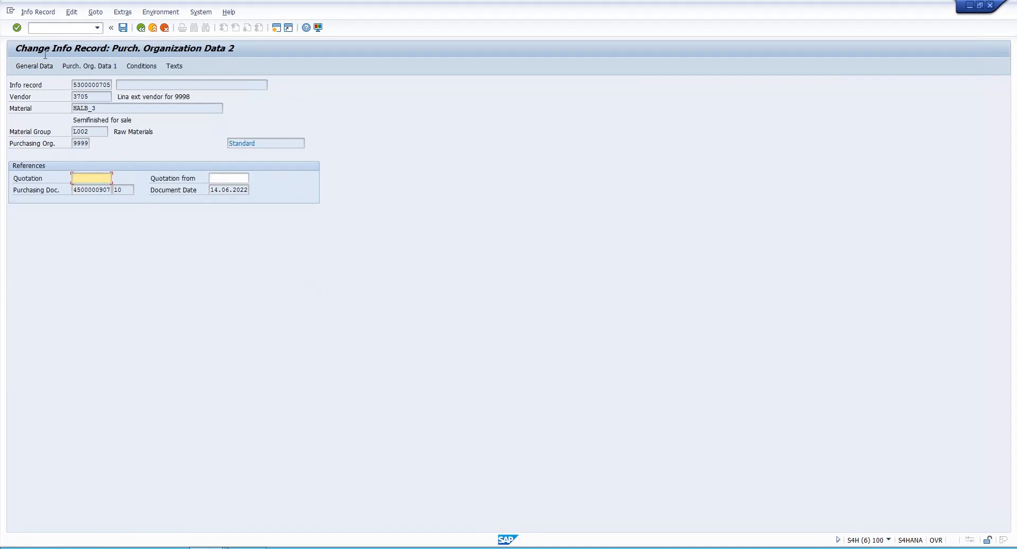
{"action": "left_click", "coordinate": [78, 68]}
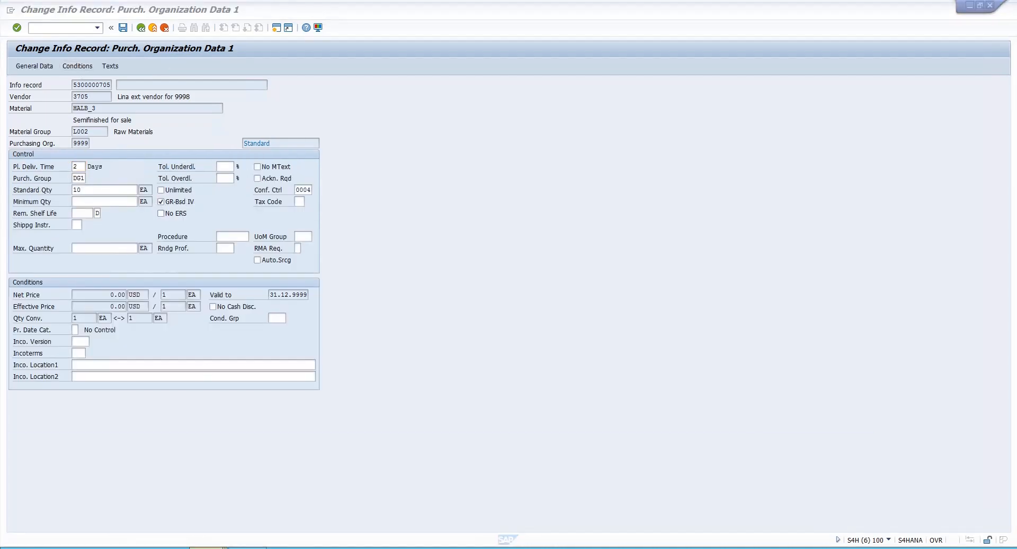
- Check the HALB_3 item in the open purchase order, return to the info record and save its changes
{"action": "mouse_move", "coordinate": [508, 543]}
{"action": "left_click", "coordinate": [471, 510]}
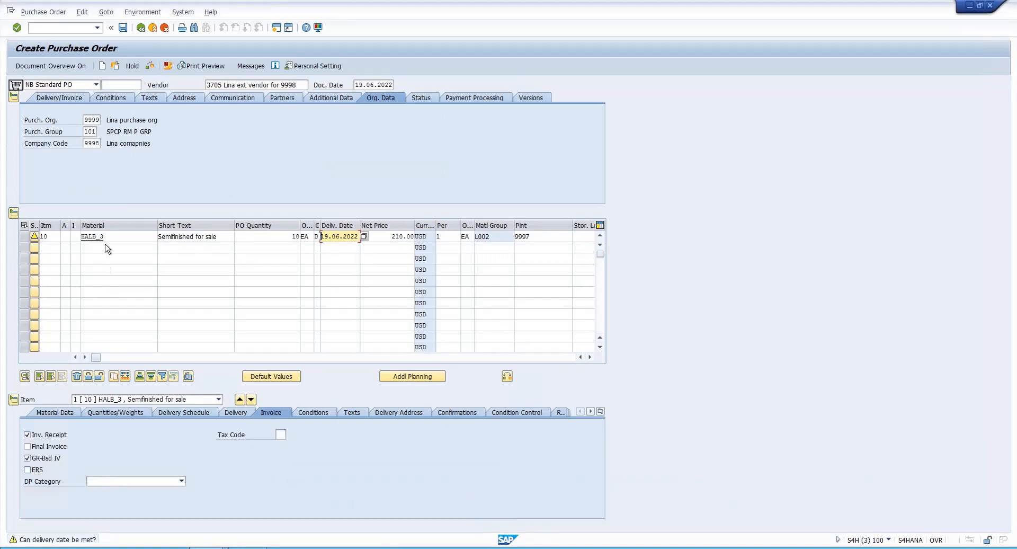
{"action": "key", "text": "alt+Tab"}
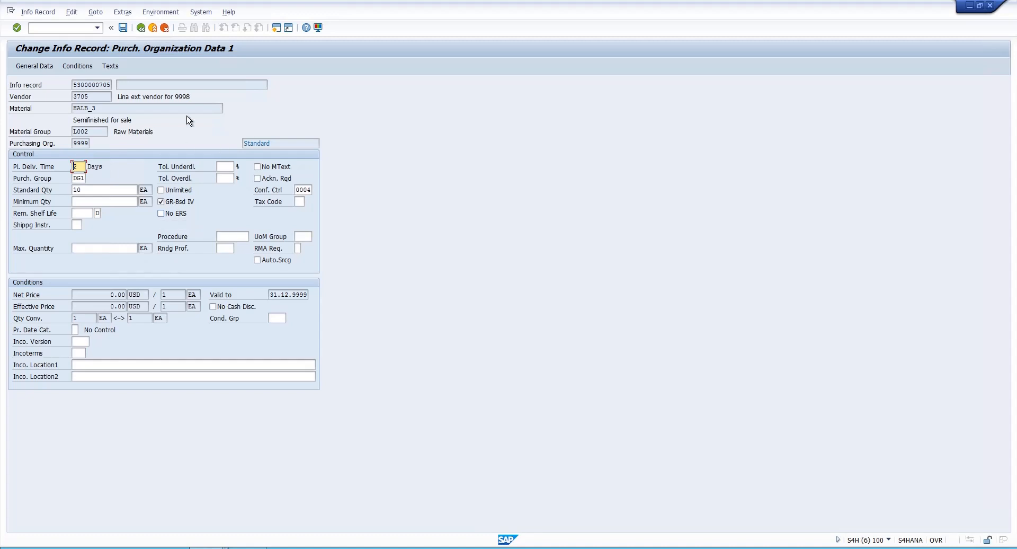
{"action": "left_click", "coordinate": [123, 27]}
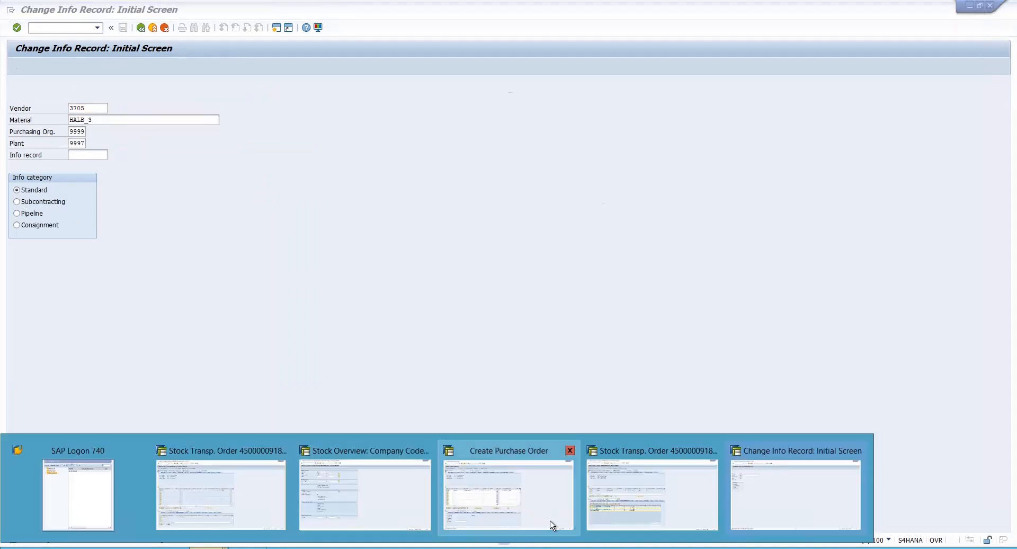
- Switch to the purchase order session, start a fresh standard order with ME21N and enter the vendor number
{"action": "left_click", "coordinate": [550, 520]}
{"action": "left_click", "coordinate": [97, 28]}
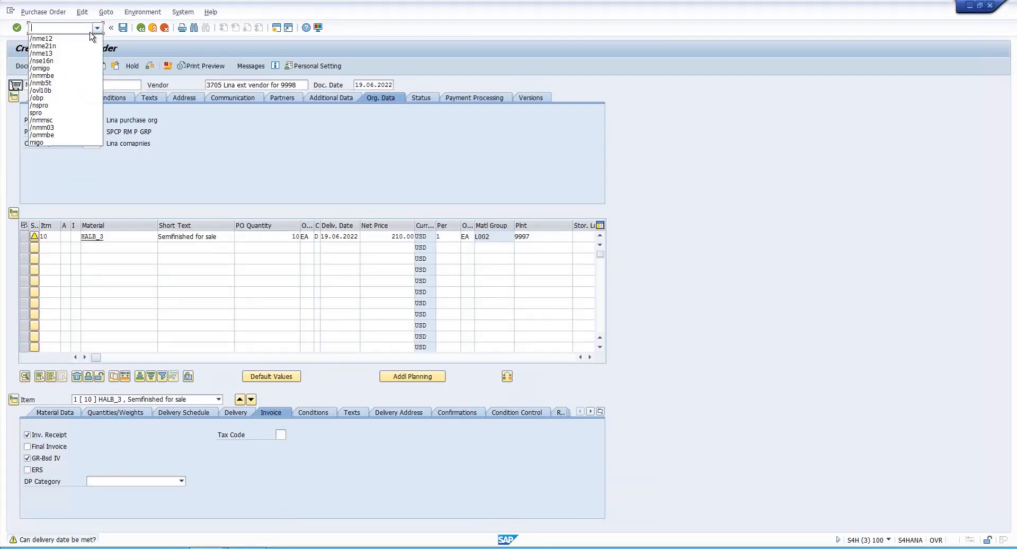
{"action": "left_click", "coordinate": [68, 47]}
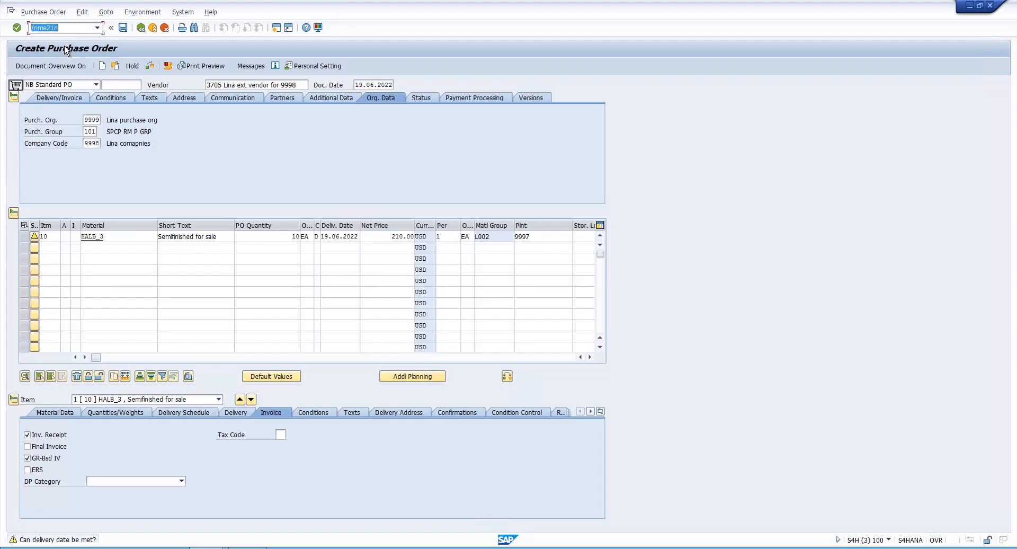
{"action": "key", "text": "Return"}
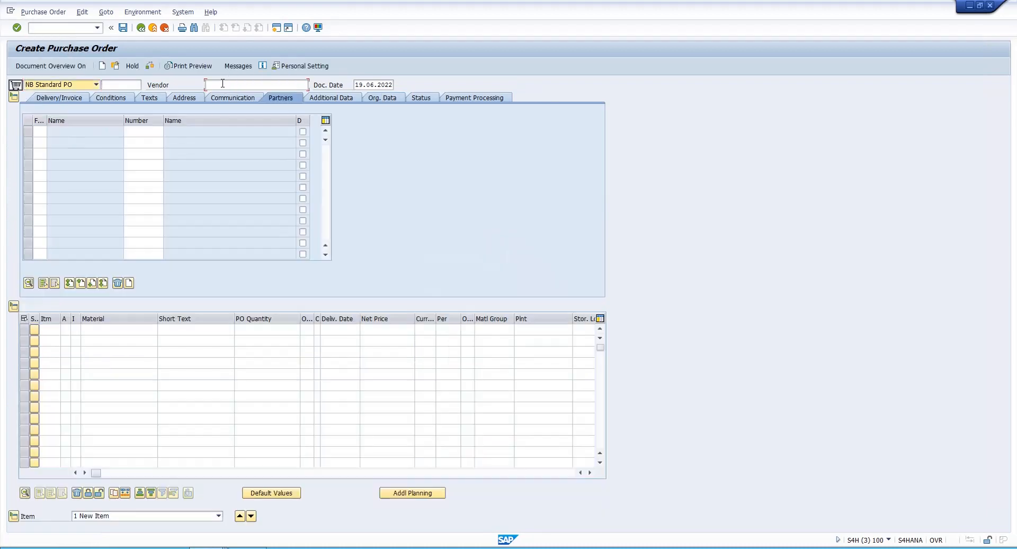
{"action": "left_click", "coordinate": [223, 83]}
{"action": "type", "text": "3705"}
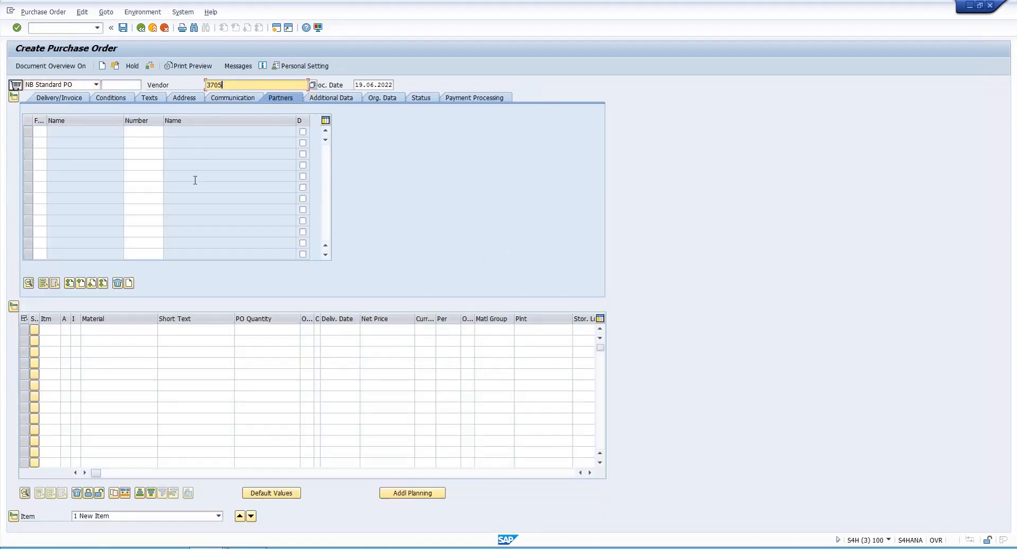
{"action": "key", "text": "Return"}
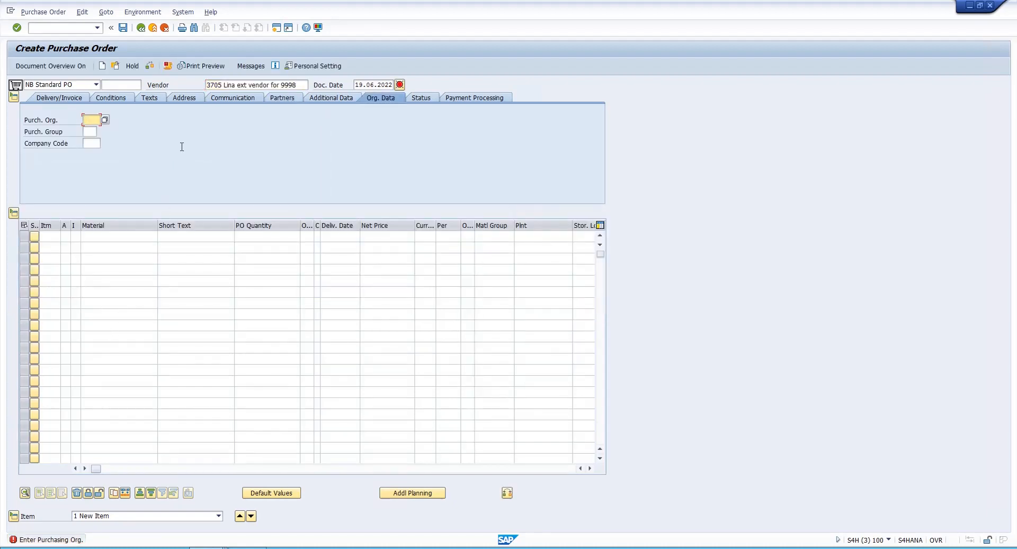
- Set purchasing group 101 and purchasing organization 9999 in the new order's organizational data
{"action": "key", "text": "Tab"}
{"action": "type", "text": "10"}
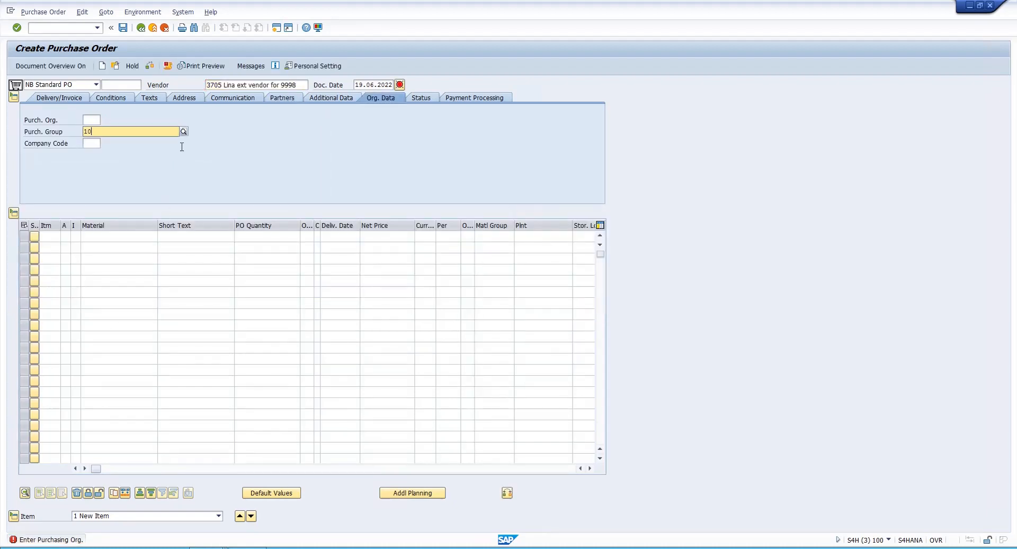
{"action": "type", "text": "1"}
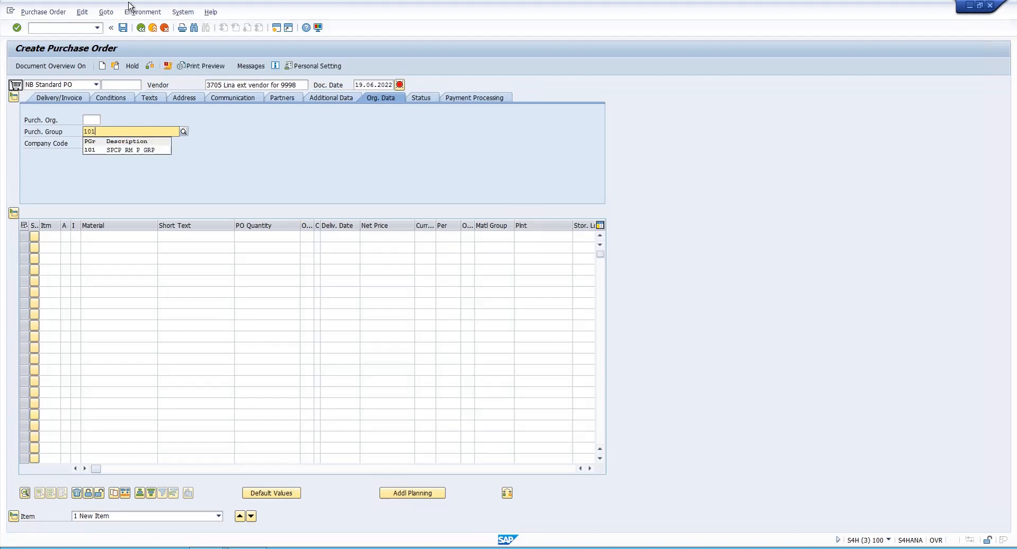
{"action": "left_click", "coordinate": [92, 119]}
{"action": "type", "text": "9999"}
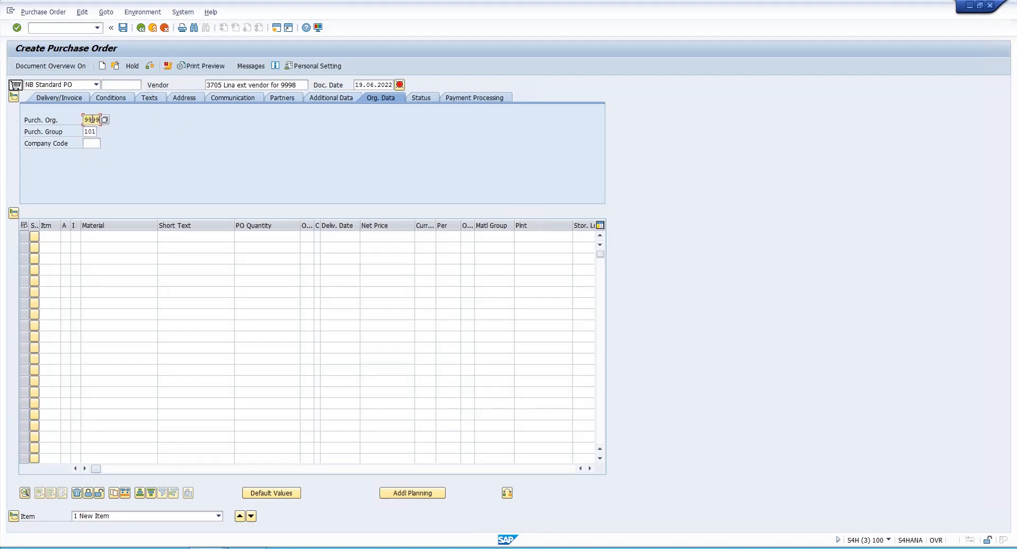
- Add an order item for material HALB_3 with a quantity of 10 and plant 9997
{"action": "left_click", "coordinate": [101, 240]}
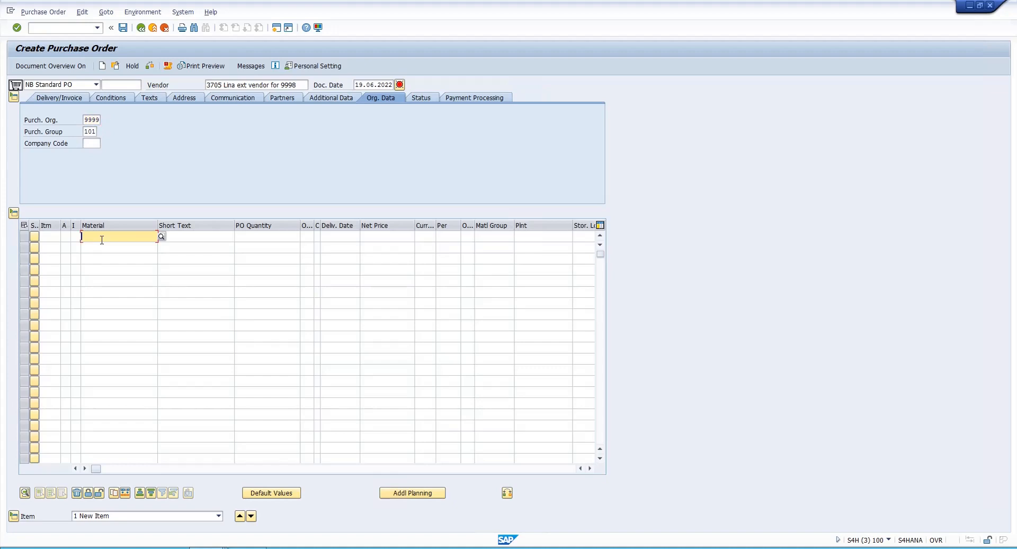
{"action": "type", "text": "halb s"}
{"action": "key", "text": "Tab"}
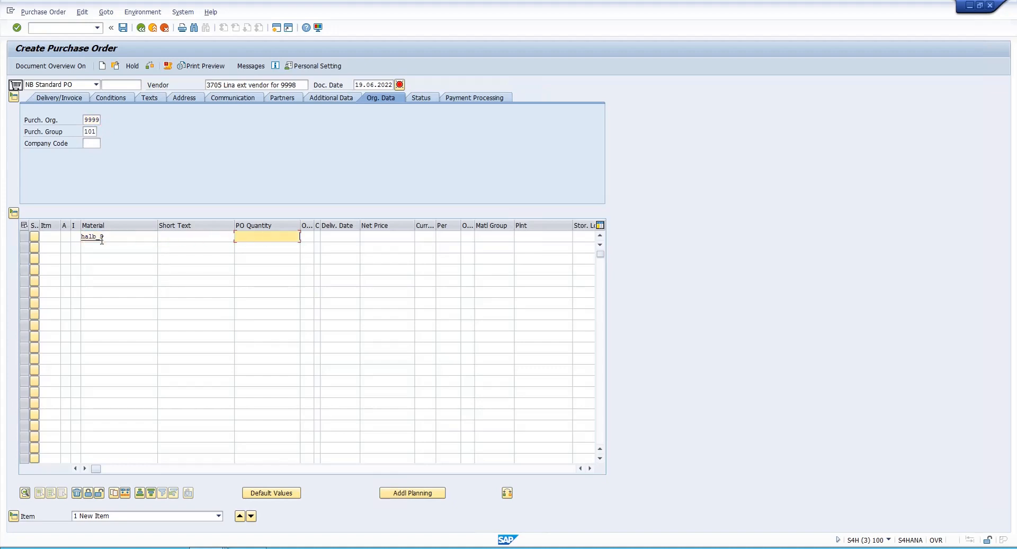
{"action": "type", "text": "10"}
{"action": "key", "text": "Tab"}
{"action": "key", "text": "Tab"}
{"action": "key", "text": "Tab"}
{"action": "key", "text": "Tab"}
{"action": "key", "text": "Tab"}
{"action": "key", "text": "Tab"}
{"action": "key", "text": "Tab"}
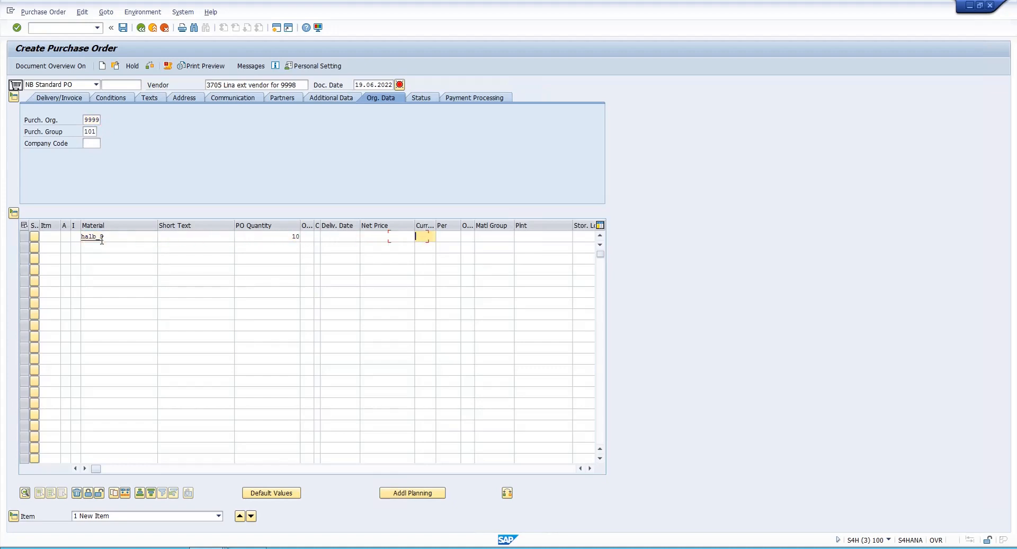
{"action": "key", "text": "Tab"}
{"action": "key", "text": "Tab"}
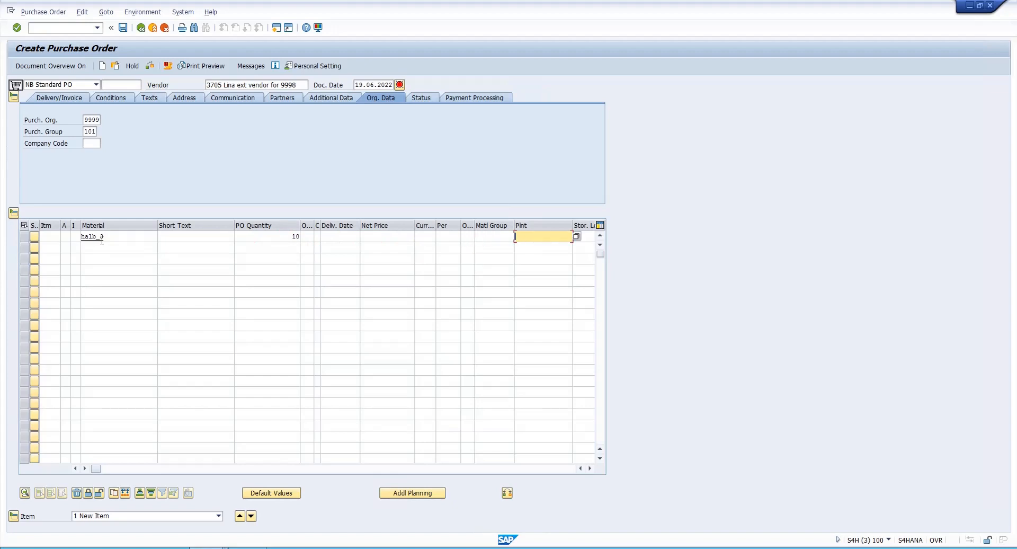
{"action": "type", "text": "9997"}
{"action": "key", "text": "Return"}
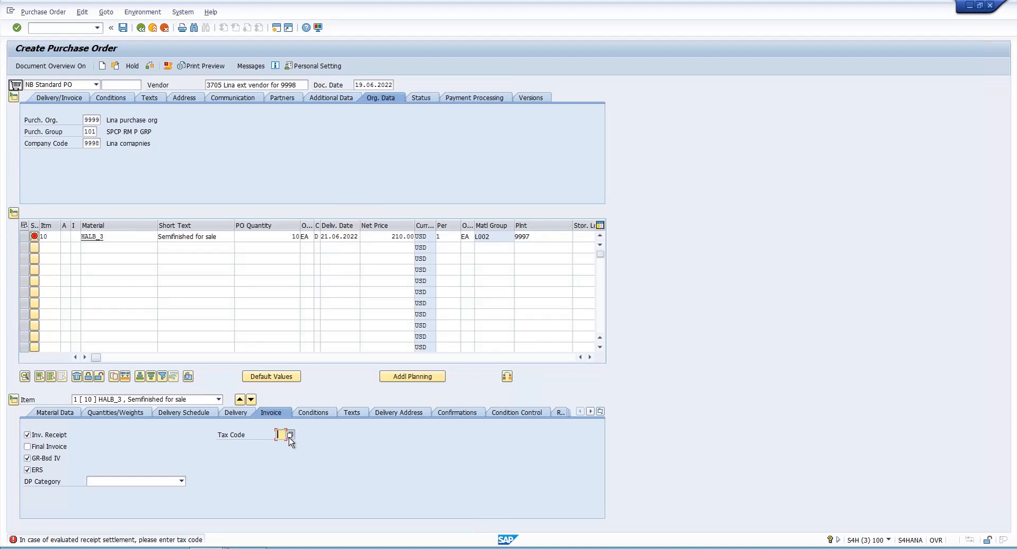
- Expand the tax code search beyond the personal value list and assign tax code V1 (0 % tax) to the item
{"action": "left_click", "coordinate": [289, 436]}
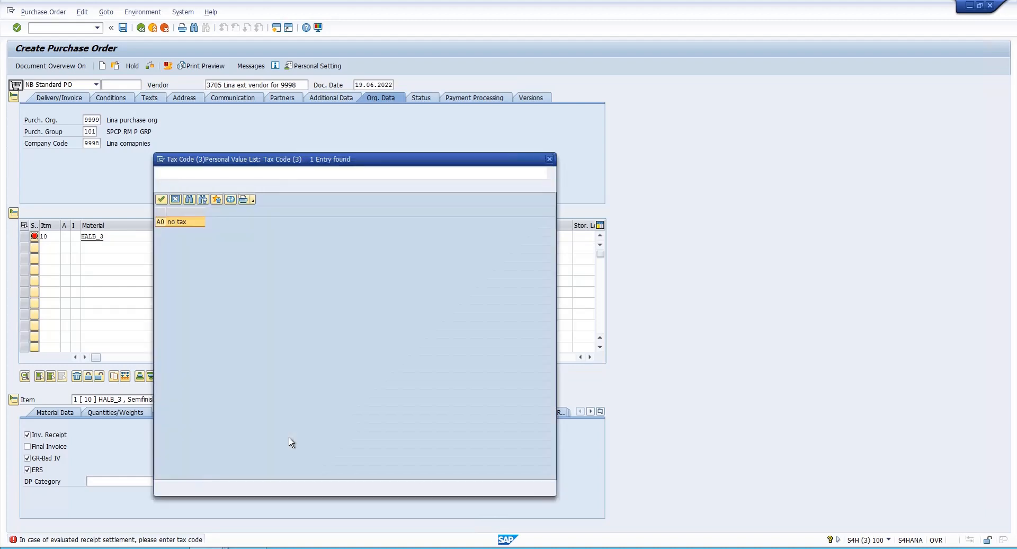
{"action": "left_click", "coordinate": [348, 188]}
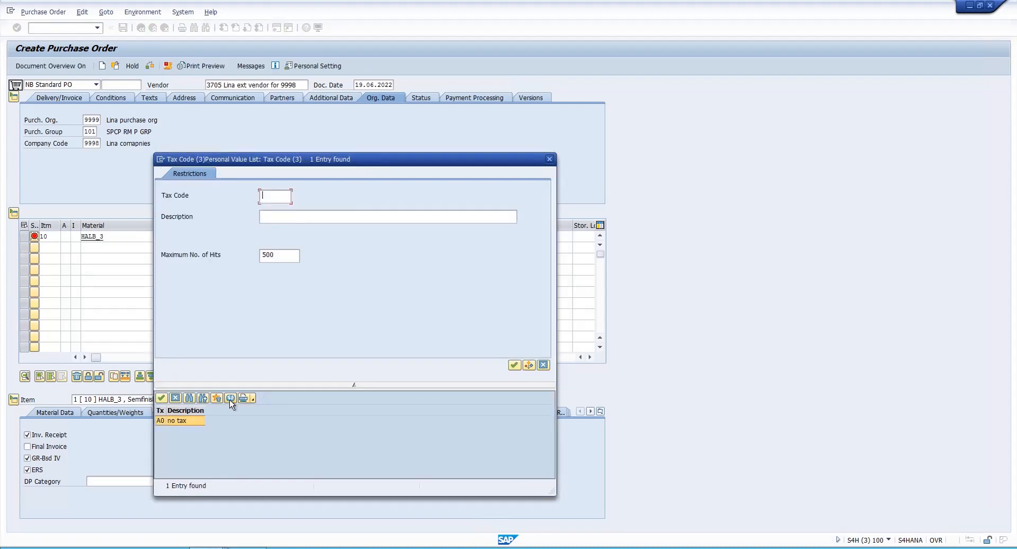
{"action": "left_click", "coordinate": [230, 399]}
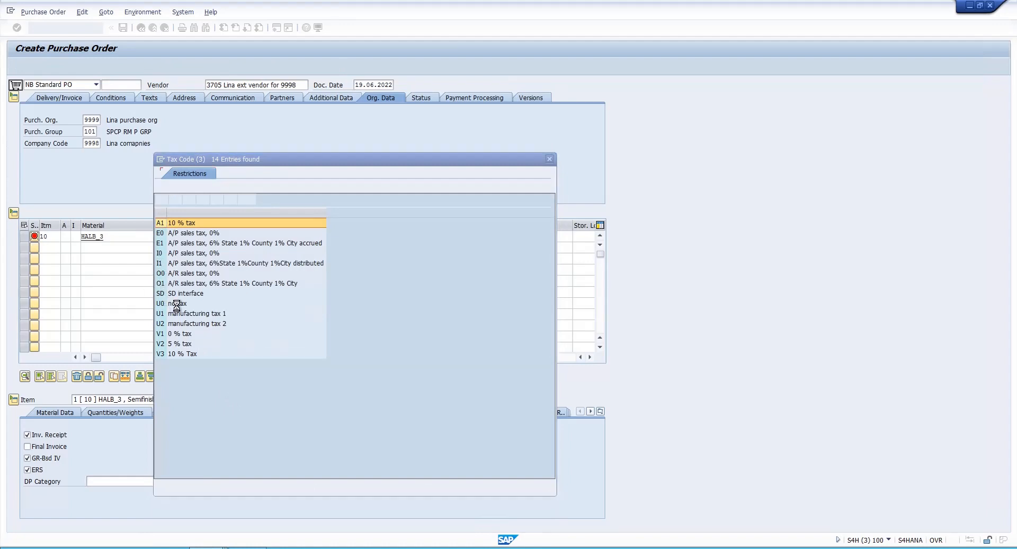
{"action": "double_click", "coordinate": [161, 333]}
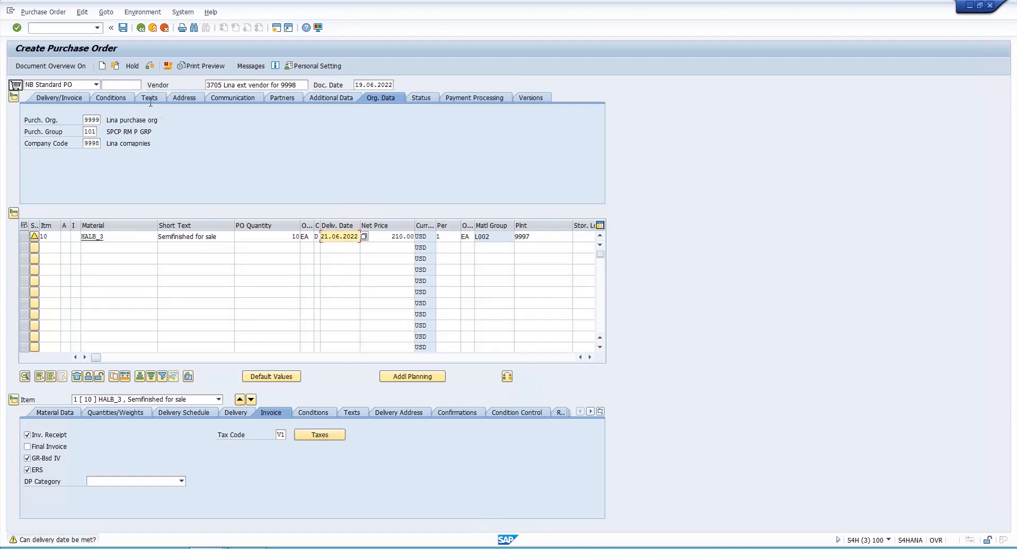
- Check the purchase order, acknowledge its messages and save the document
{"action": "left_click", "coordinate": [149, 64]}
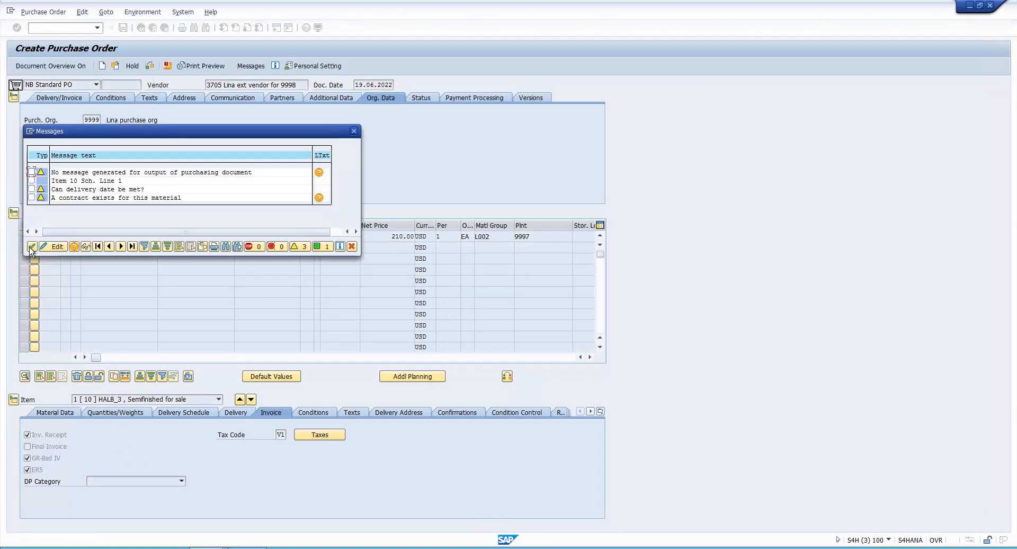
{"action": "left_click", "coordinate": [30, 247]}
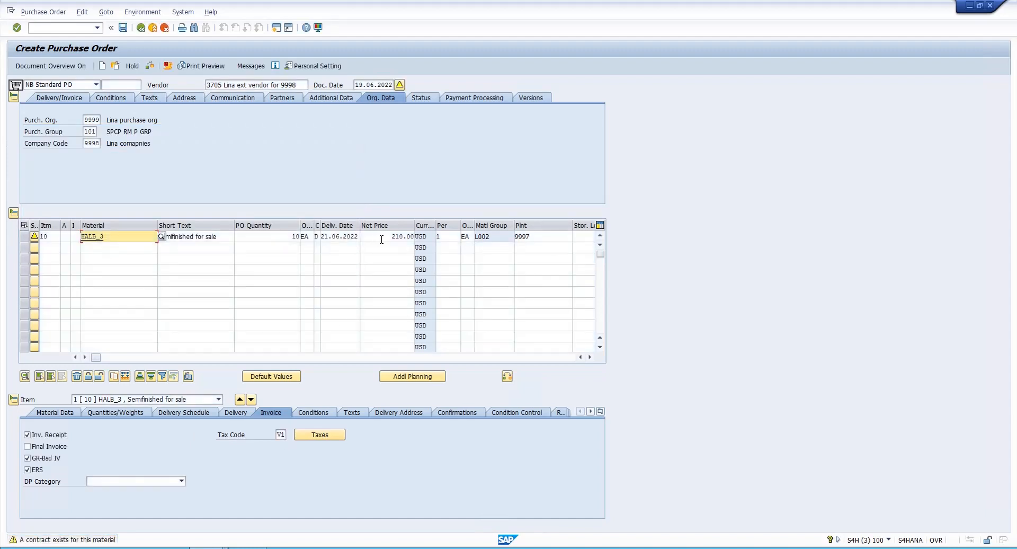
{"action": "left_click", "coordinate": [124, 28]}
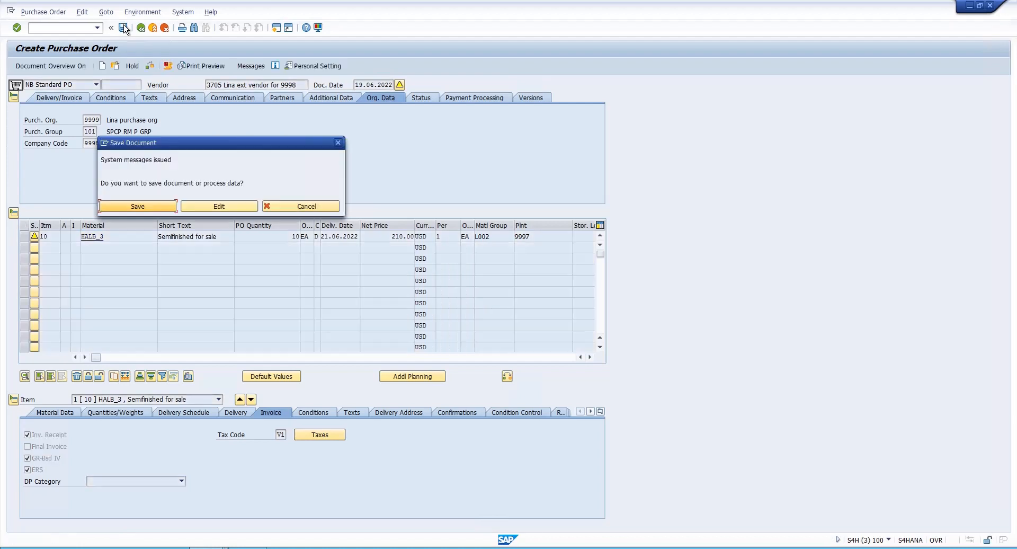
{"action": "left_click", "coordinate": [121, 206]}
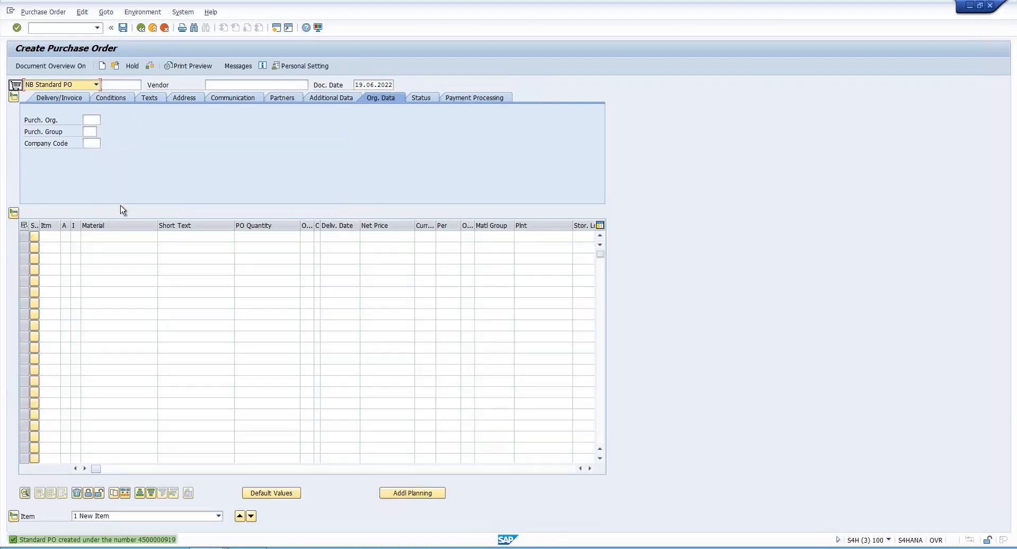
- Copy the new purchase order's number and display the saved order
{"action": "left_click", "coordinate": [115, 65]}
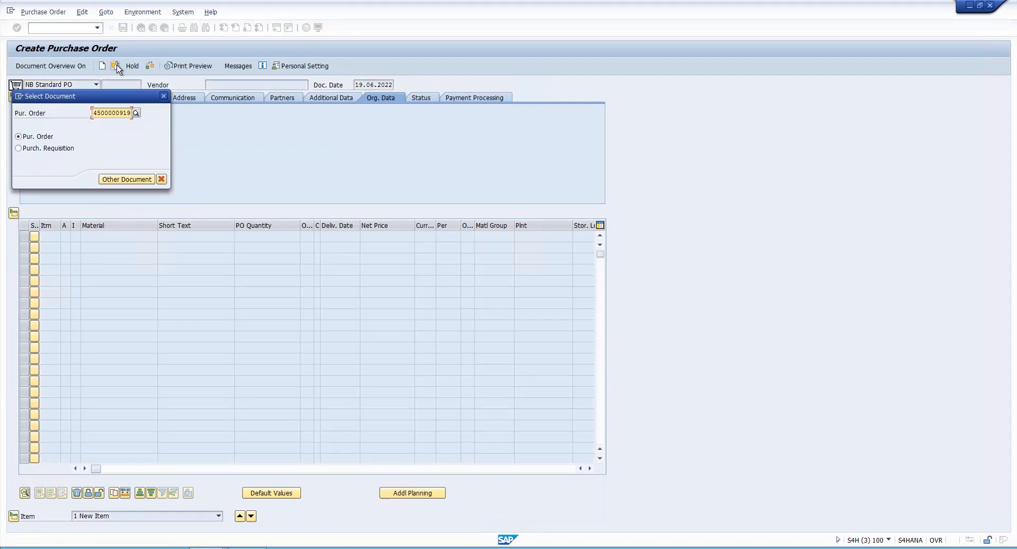
{"action": "left_click", "coordinate": [93, 113]}
{"action": "left_click_drag", "start_coordinate": [92, 113], "coordinate": [142, 114]}
{"action": "key", "text": "Return"}
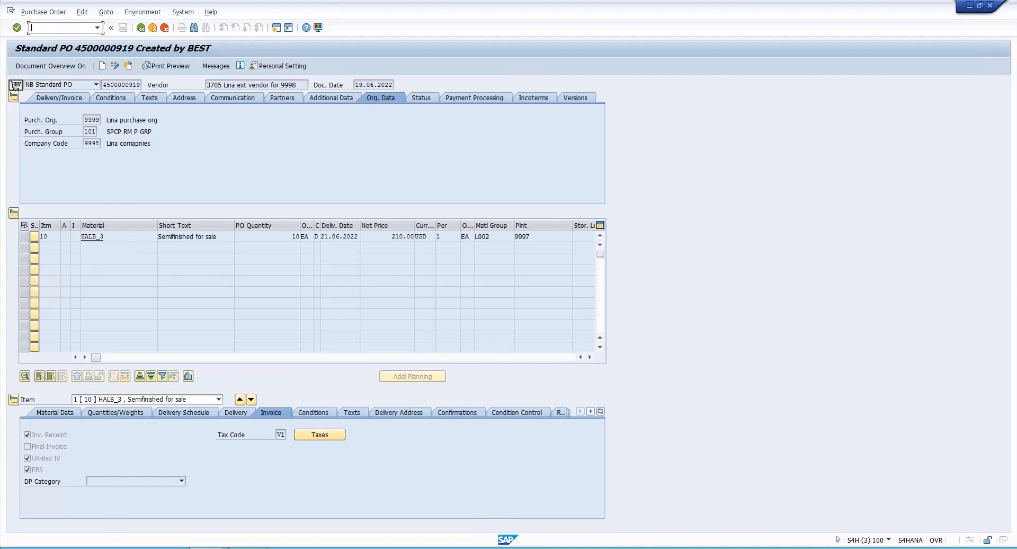
- Switch to the Stock Overview session and start the goods movement transaction MIGO
{"action": "left_click", "coordinate": [207, 548]}
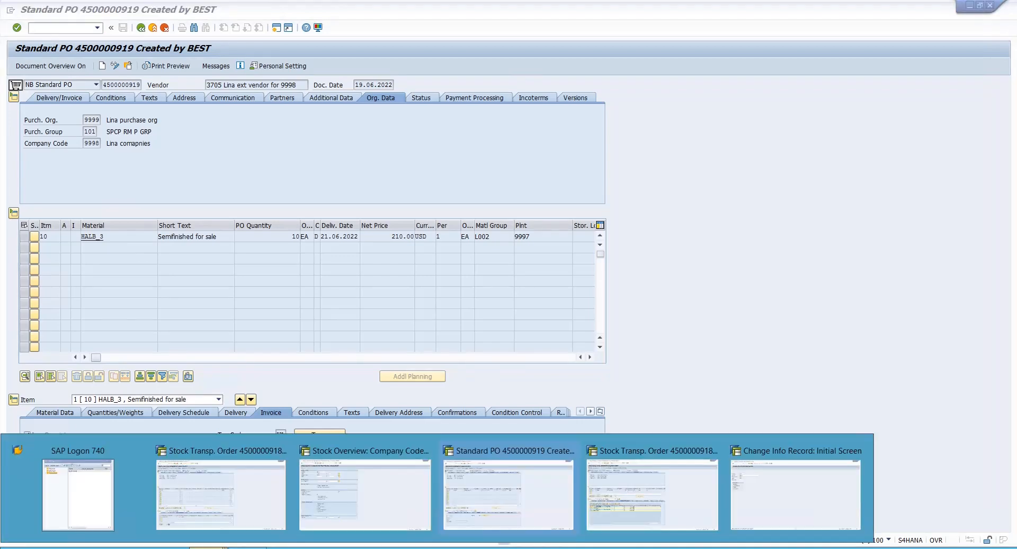
{"action": "left_click", "coordinate": [336, 492]}
{"action": "left_click", "coordinate": [57, 28]}
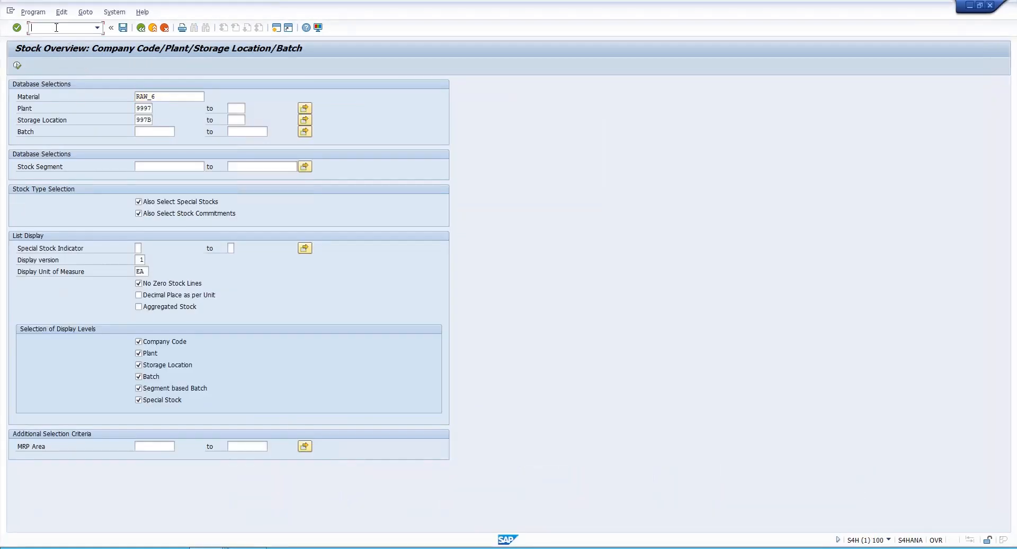
{"action": "type", "text": "/nmigo"}
{"action": "key", "text": "Return"}
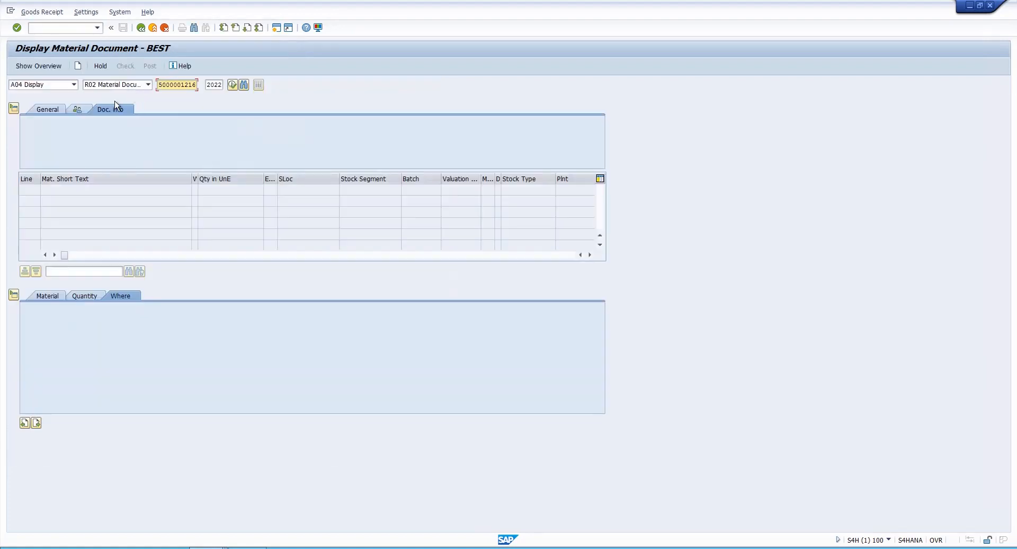
- Try to load a goods receipt with reference to the purchase order, using A01 Goods Receipt, R01 Purchase Order and the copied order number
{"action": "left_click", "coordinate": [73, 86]}
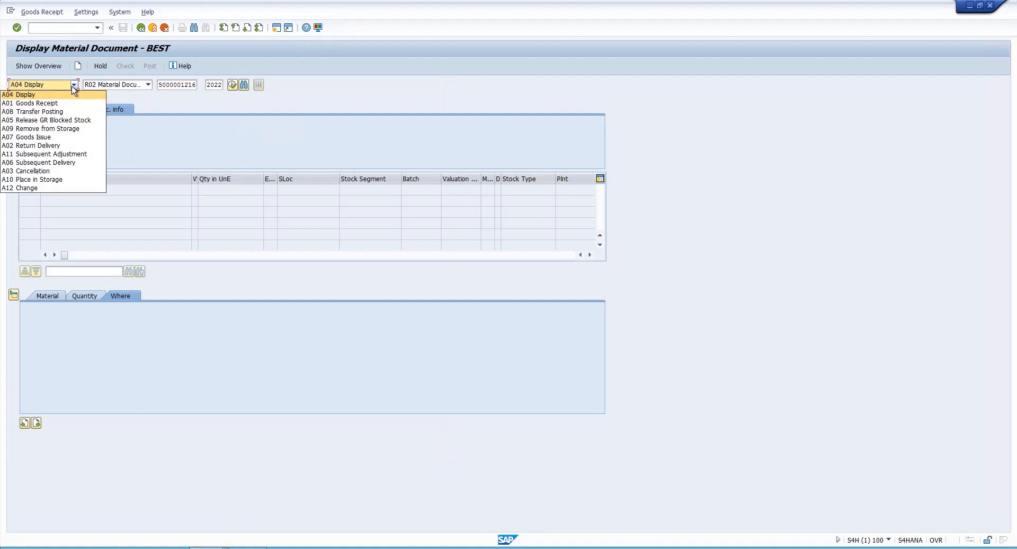
{"action": "left_click", "coordinate": [47, 104]}
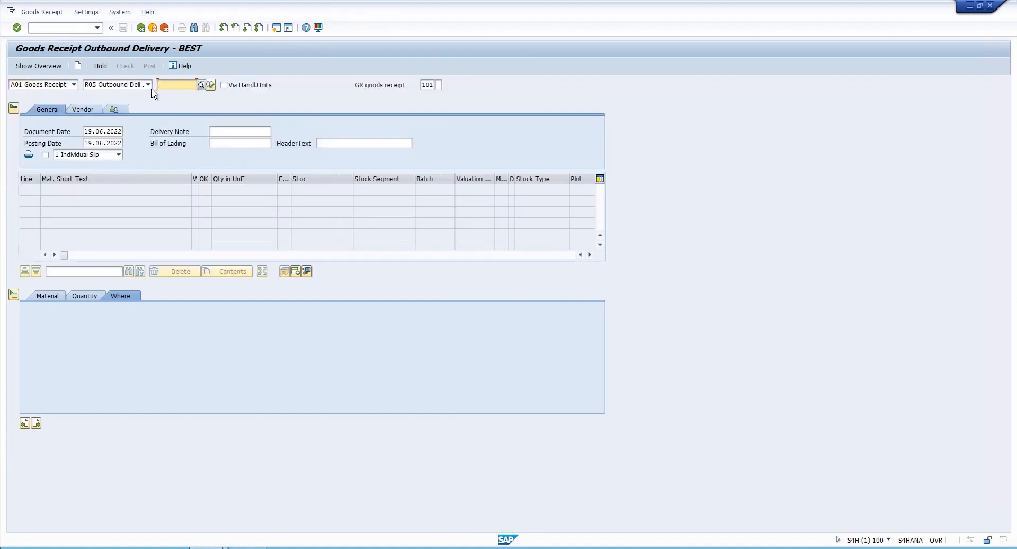
{"action": "left_click", "coordinate": [147, 85]}
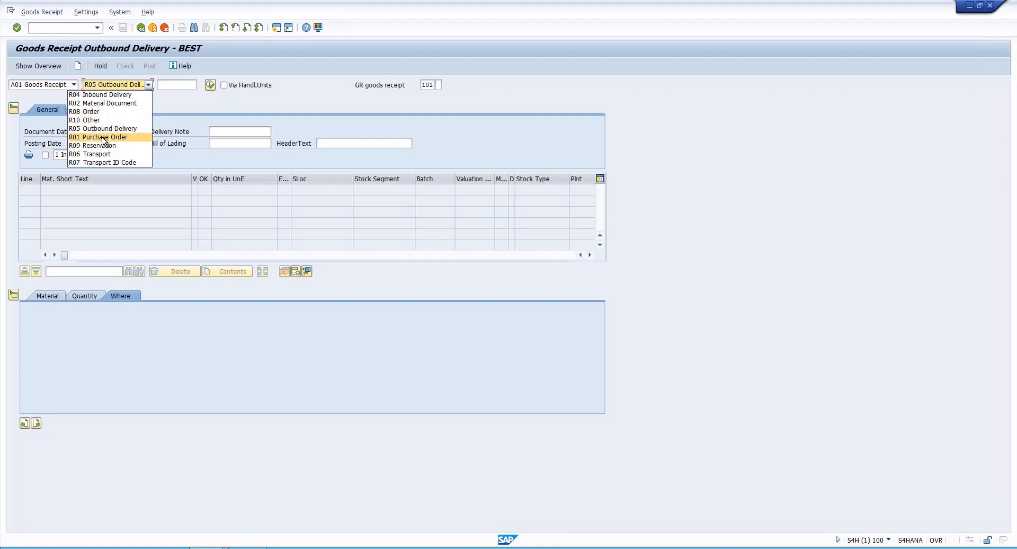
{"action": "left_click", "coordinate": [105, 137]}
{"action": "left_click", "coordinate": [176, 85]}
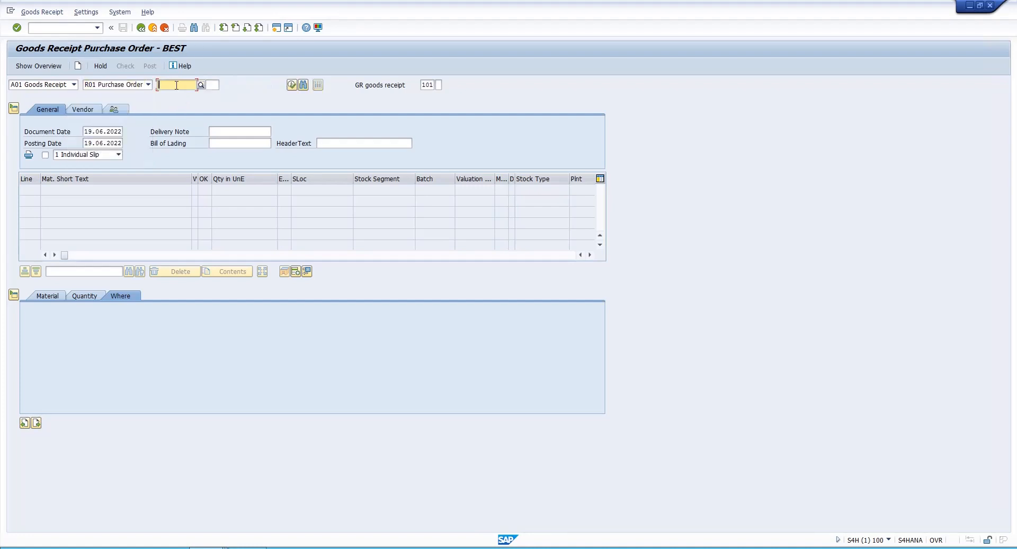
{"action": "key", "text": "ctrl+v"}
{"action": "key", "text": "Return"}
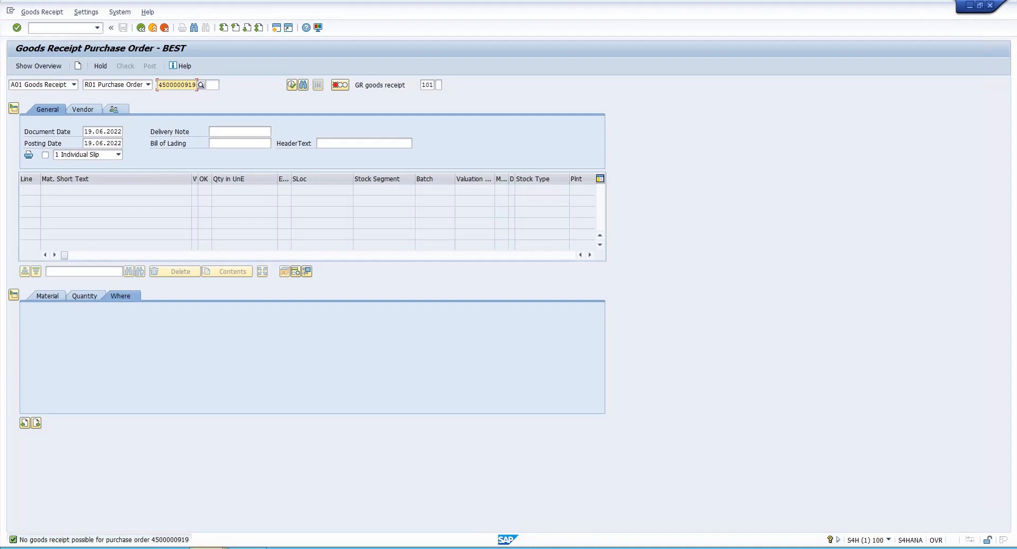
- Return to the standard purchase order and examine the HALB_3 item's confirmation settings
{"action": "left_click", "coordinate": [207, 548]}
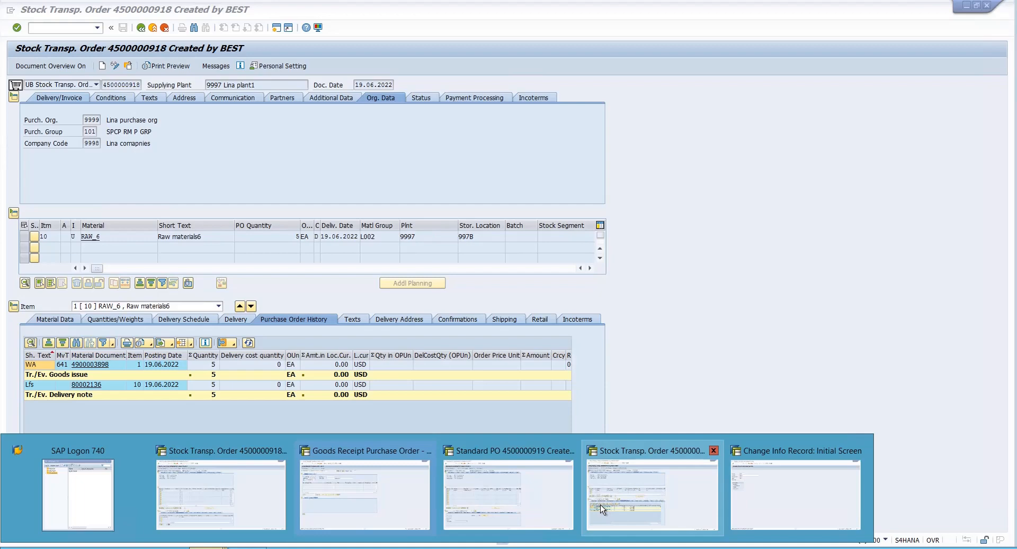
{"action": "left_click", "coordinate": [533, 504]}
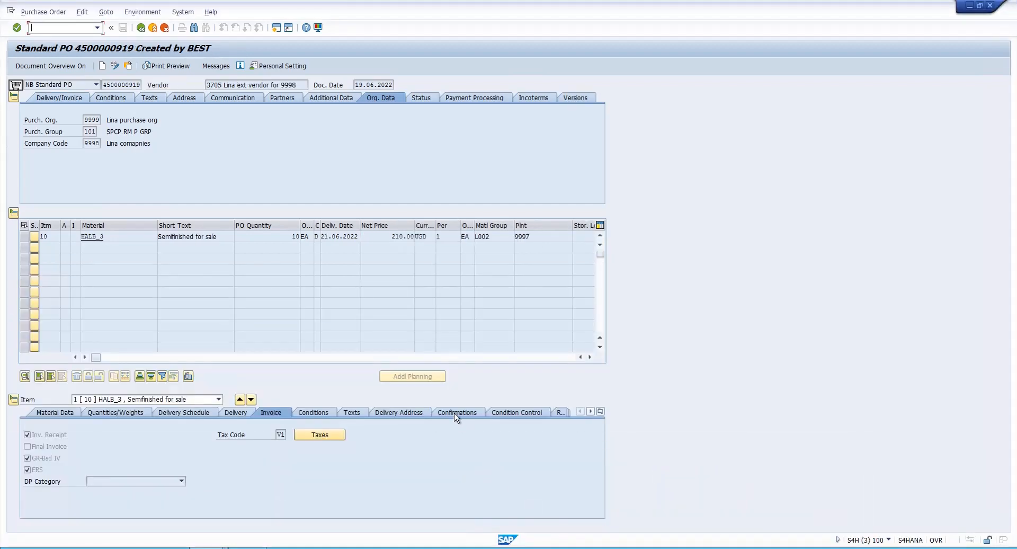
{"action": "left_click", "coordinate": [454, 413]}
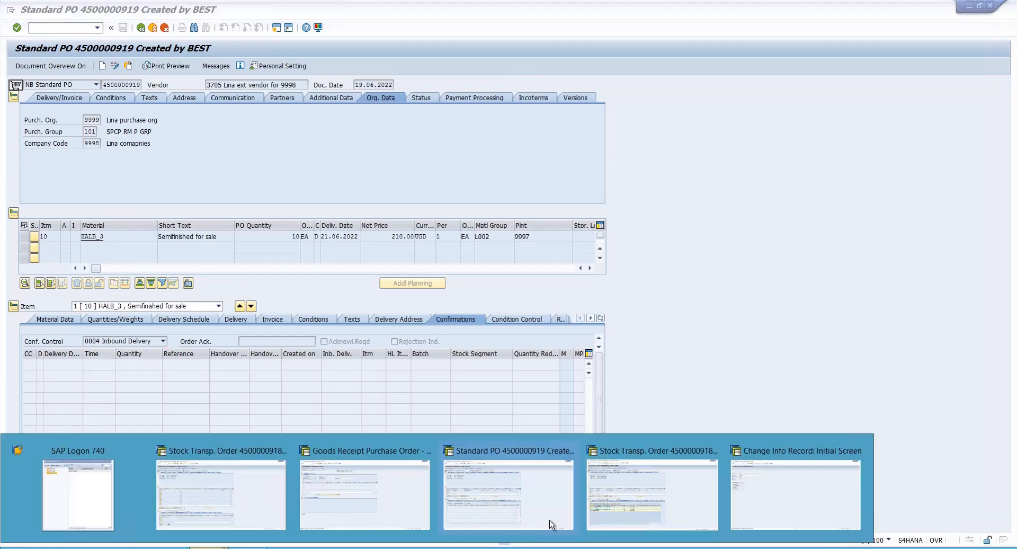
- Switch to the info record session and start the Create Inbound Delivery transaction
{"action": "left_click", "coordinate": [802, 471]}
{"action": "left_click", "coordinate": [40, 28]}
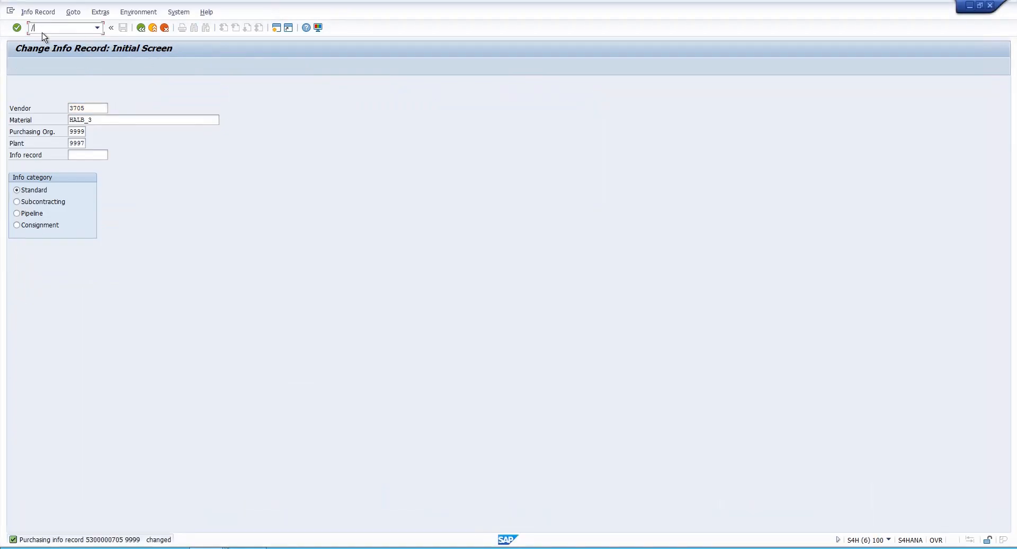
{"action": "key", "text": "Return"}
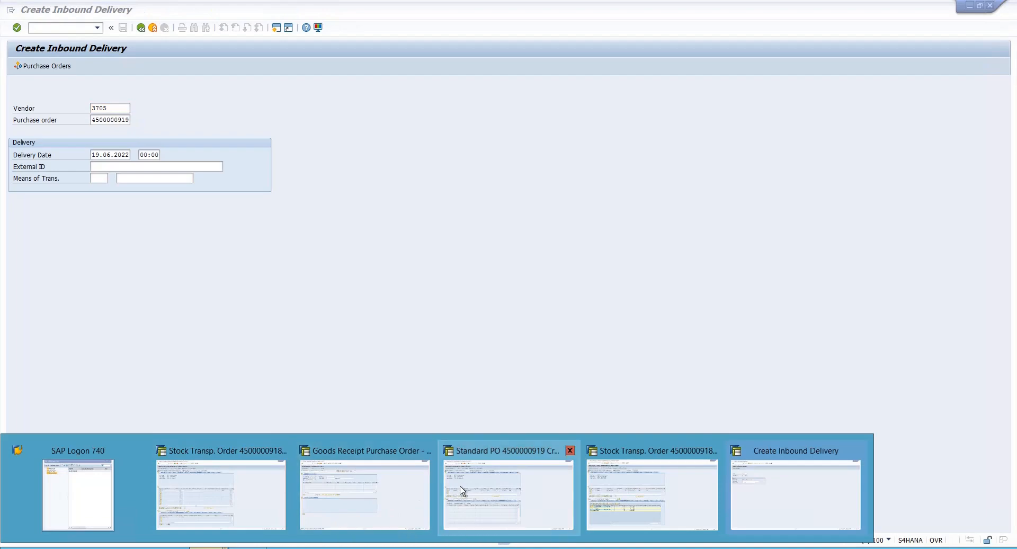
- Check the HALB_3 item's confirmation control key in the purchase order, and return to the inbound delivery session
{"action": "left_click", "coordinate": [460, 486]}
{"action": "left_click", "coordinate": [133, 341]}
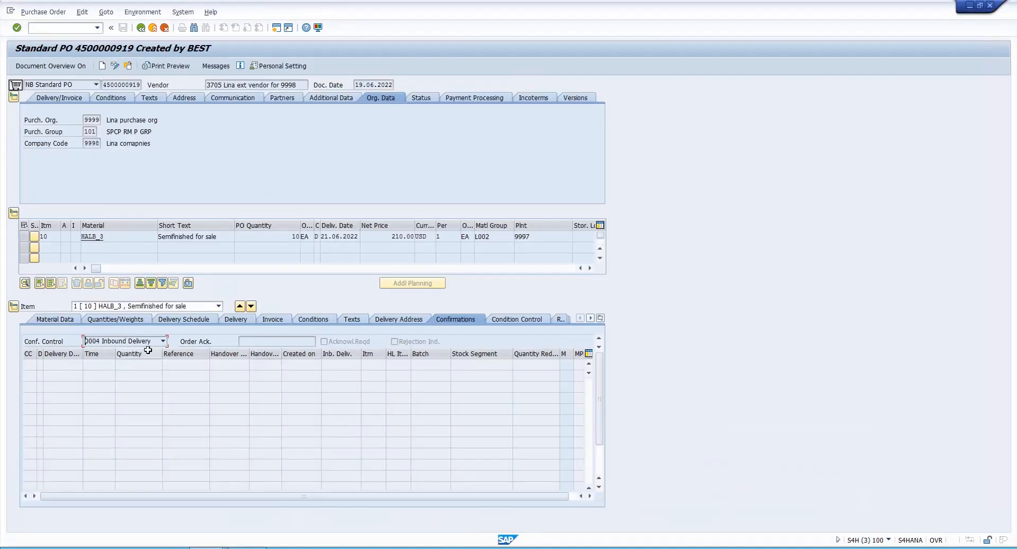
{"action": "left_click", "coordinate": [208, 548]}
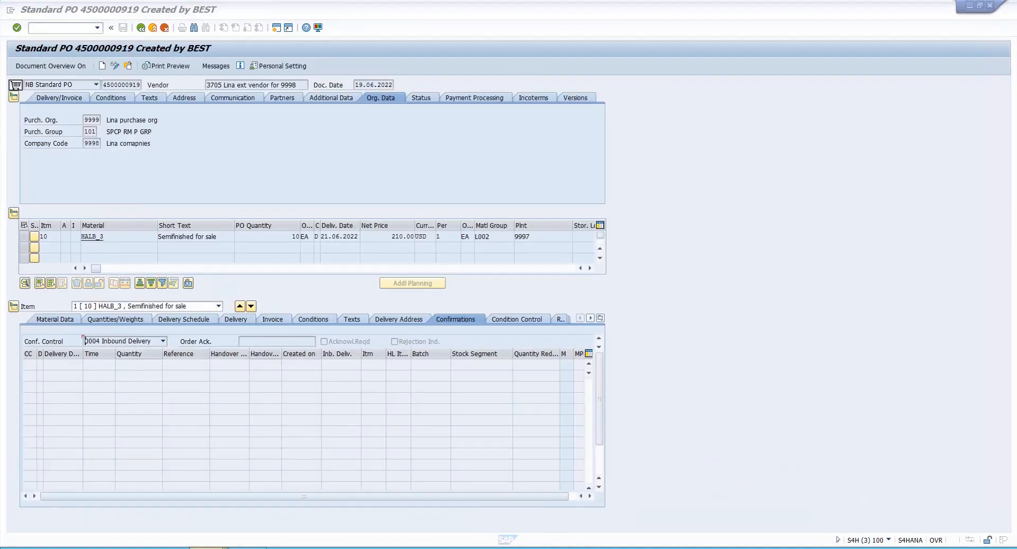
{"action": "left_click", "coordinate": [749, 490]}
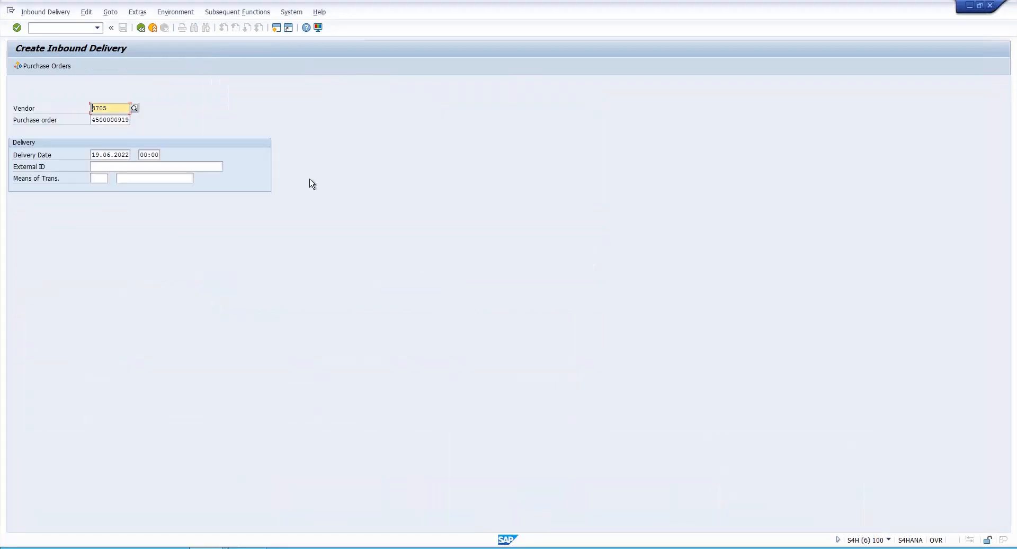
- Create the inbound delivery for the HALB_3 purchase order with storage location 997A and putaway quantity 10, and save it
{"action": "key", "text": "Return"}
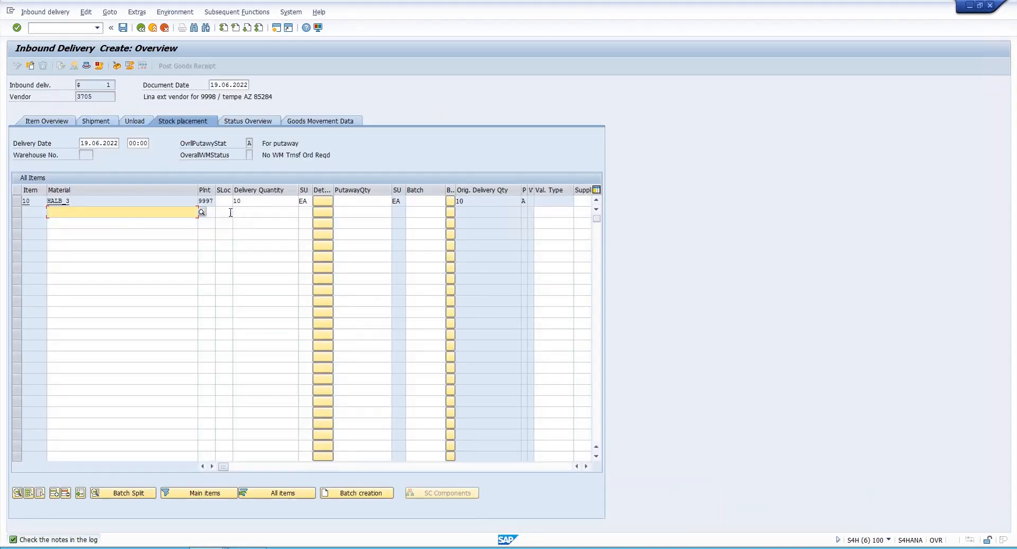
{"action": "left_click", "coordinate": [224, 201]}
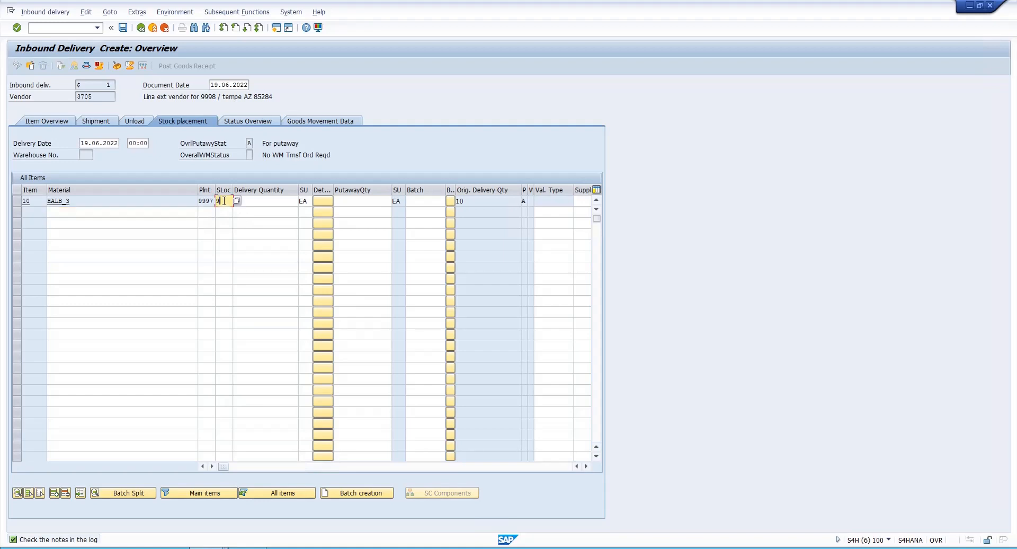
{"action": "type", "text": "999A"}
{"action": "key", "text": "Return"}
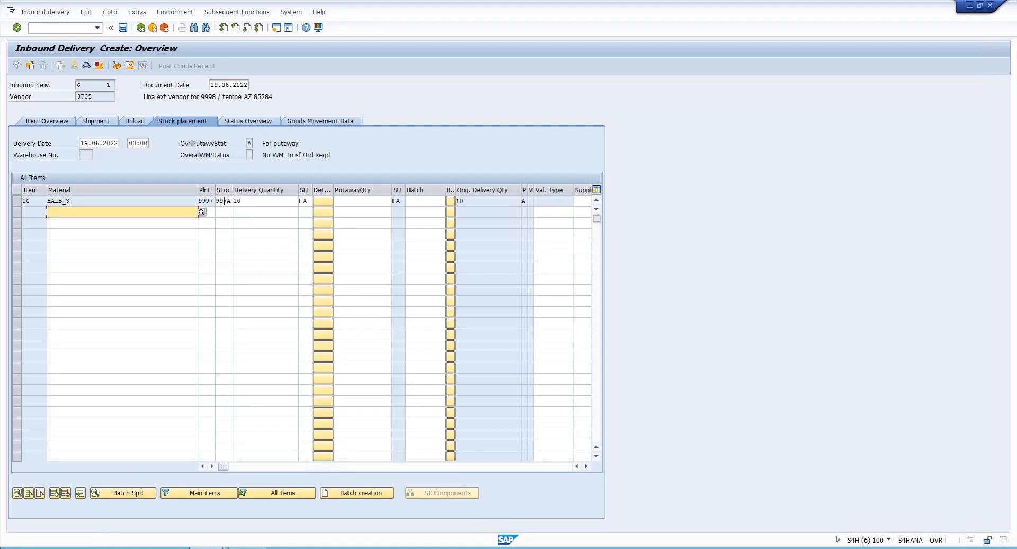
{"action": "left_click", "coordinate": [354, 202]}
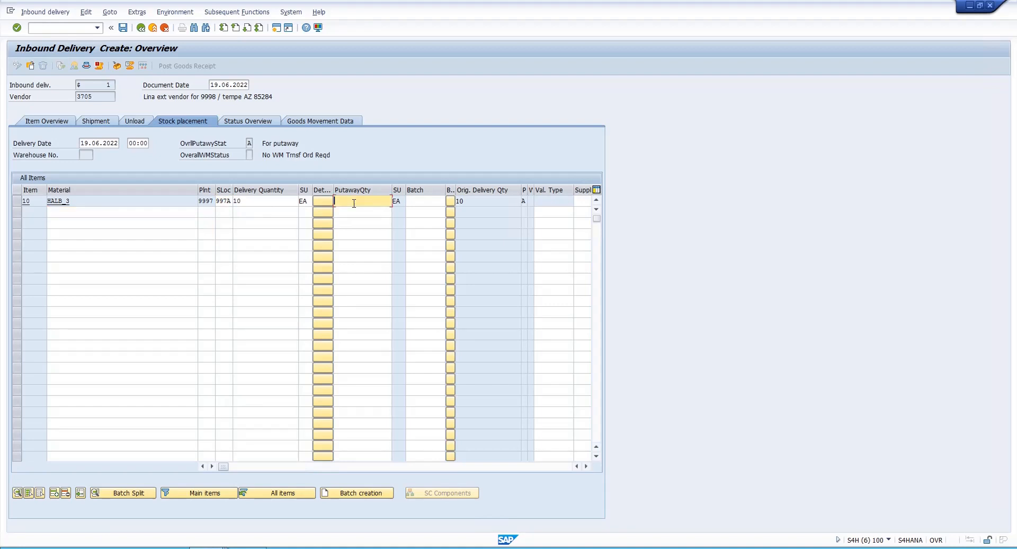
{"action": "key", "text": "Return"}
{"action": "left_click", "coordinate": [122, 28]}
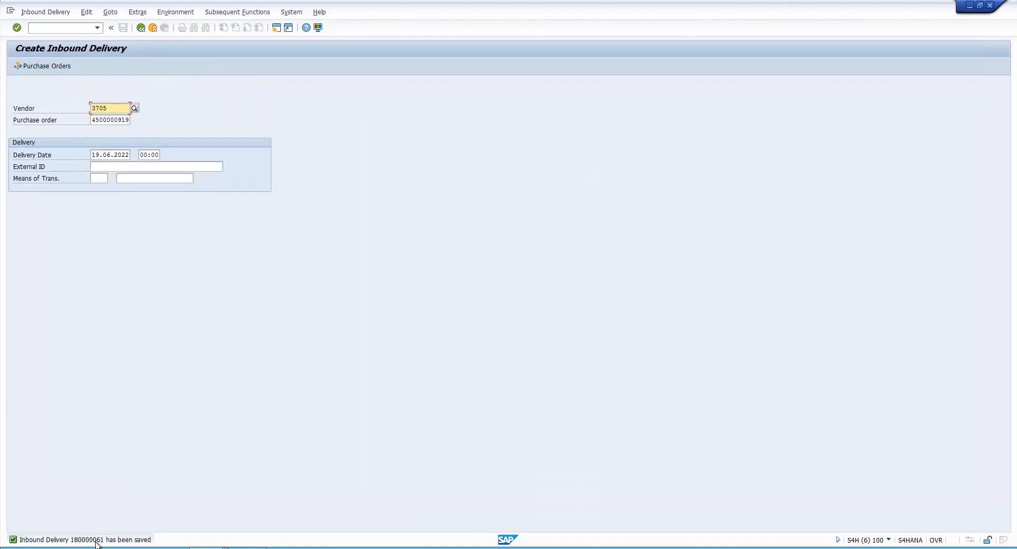
- Open the Display Inbound Delivery transaction for the saved delivery and copy the delivery number
{"action": "left_click", "coordinate": [45, 12]}
{"action": "left_click", "coordinate": [40, 60]}
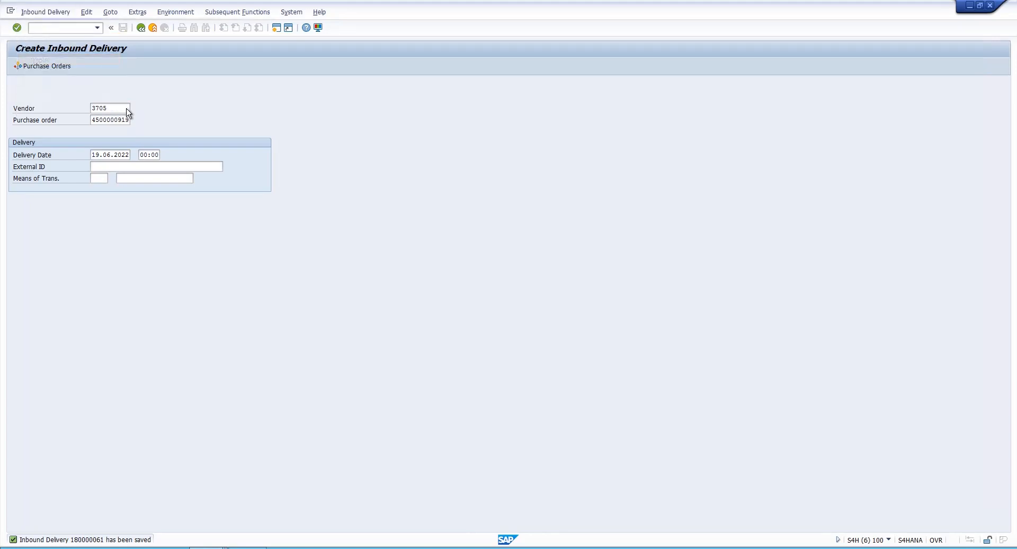
{"action": "left_click_drag", "start_coordinate": [123, 108], "coordinate": [79, 109]}
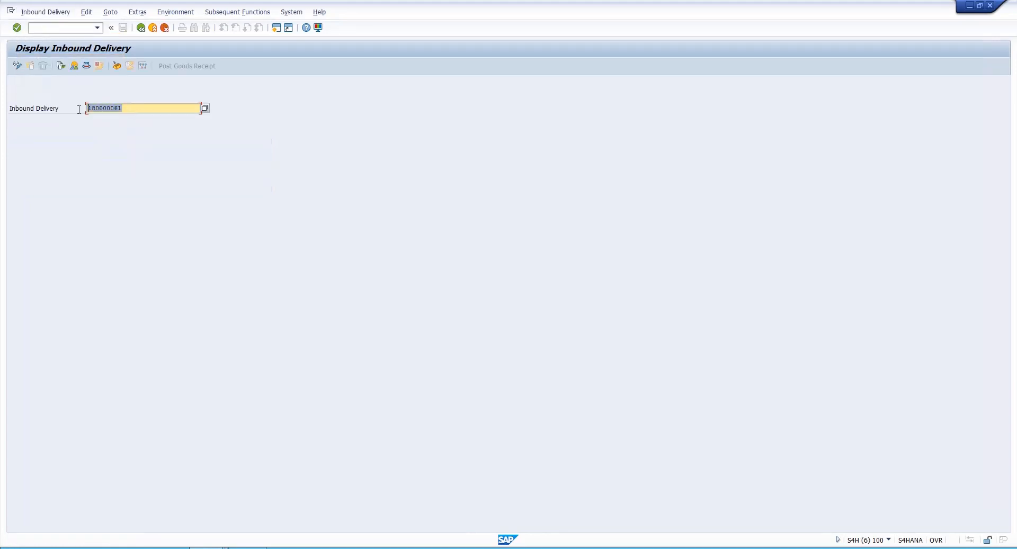
{"action": "key", "text": "ctrl+c"}
- Switch to the standard purchase order, reload it, and check the HALB_3 item's confirmation entries and confirmation control options
{"action": "left_click", "coordinate": [207, 548]}
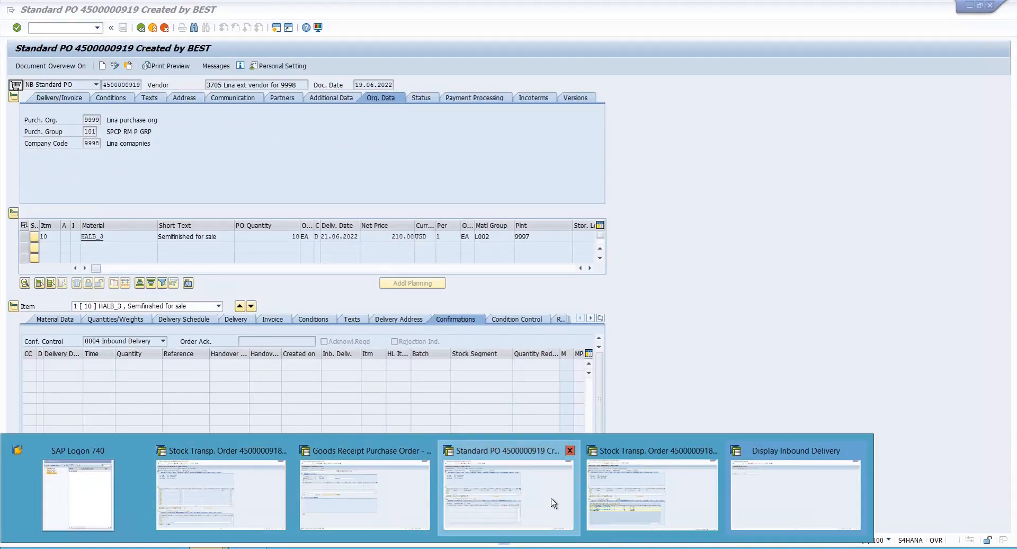
{"action": "left_click", "coordinate": [552, 503]}
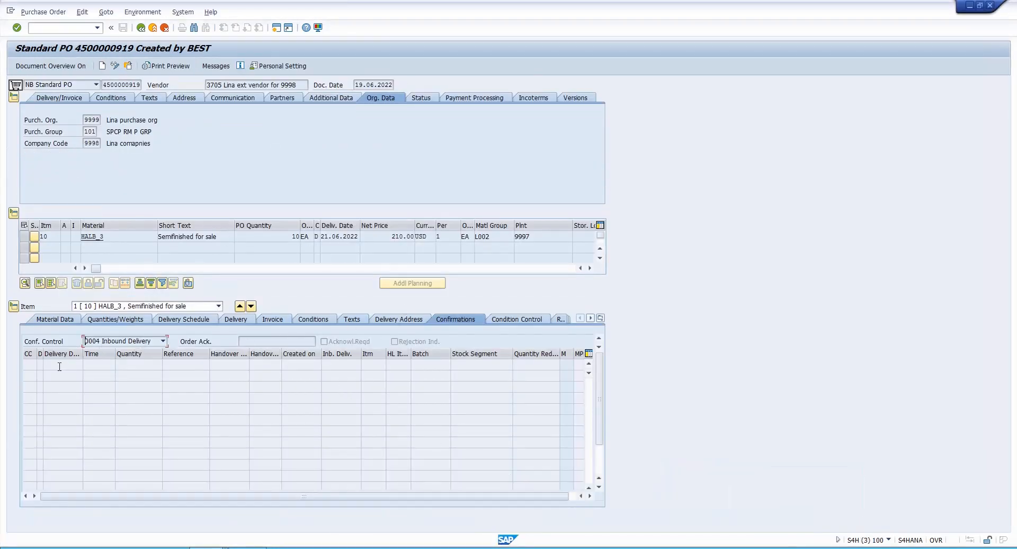
{"action": "left_click", "coordinate": [131, 69]}
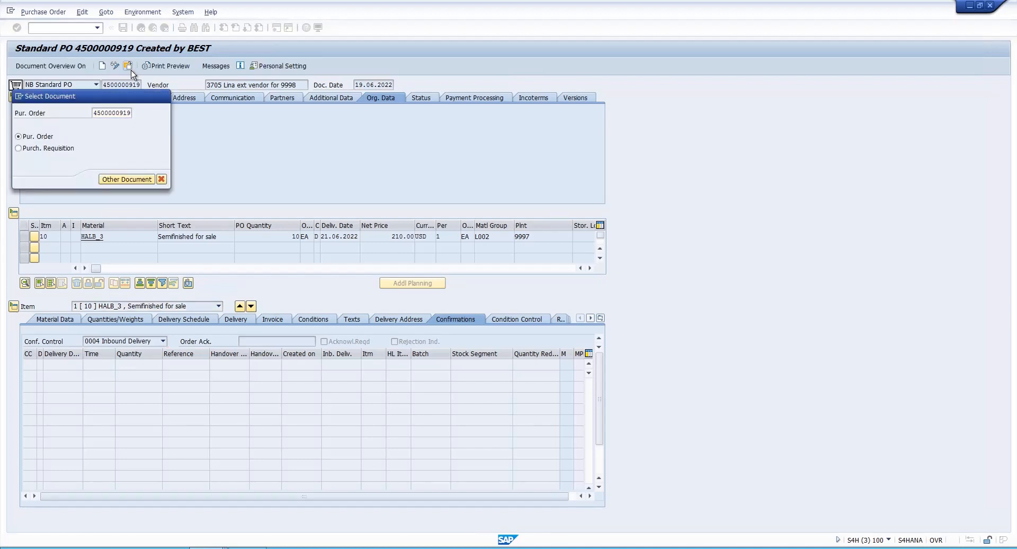
{"action": "key", "text": "Return"}
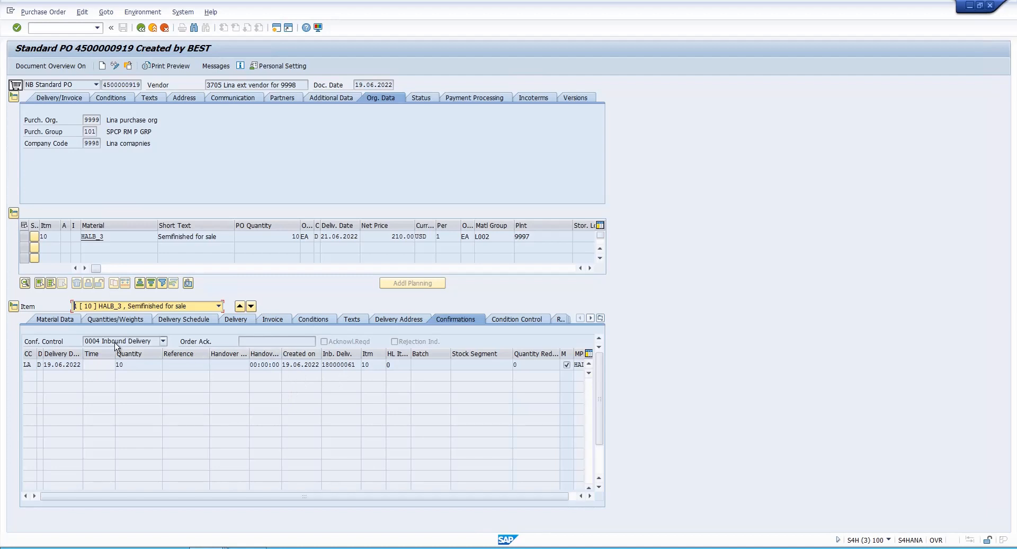
{"action": "left_click", "coordinate": [163, 341]}
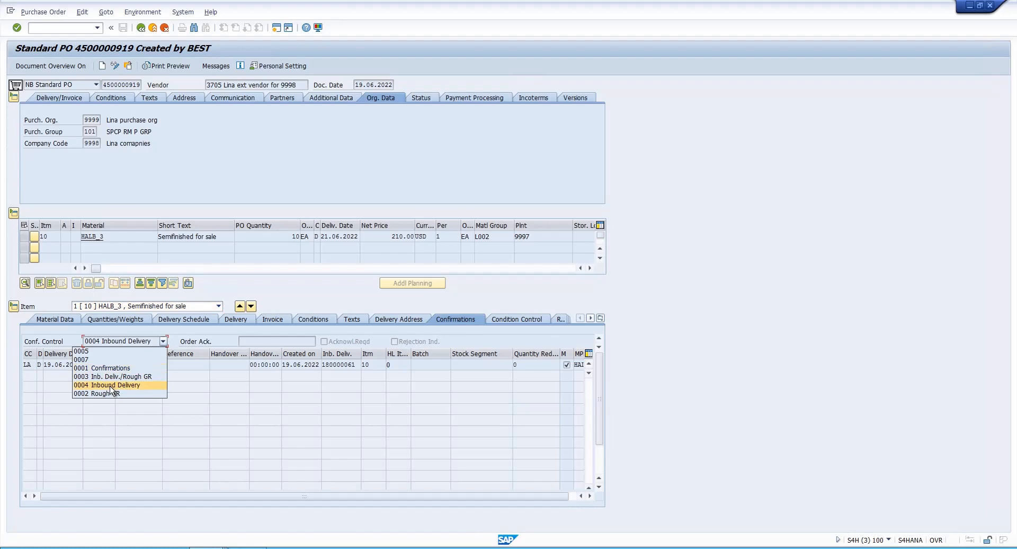
{"action": "left_click", "coordinate": [233, 360]}
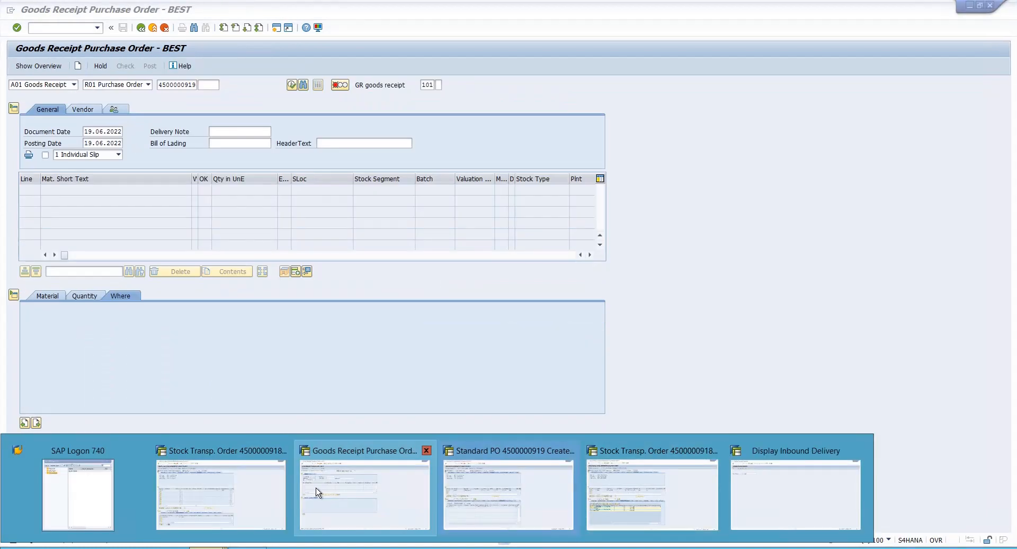
- Load the goods receipt with reference to R04 Inbound Delivery, using the copied inbound delivery number
{"action": "left_click", "coordinate": [318, 492]}
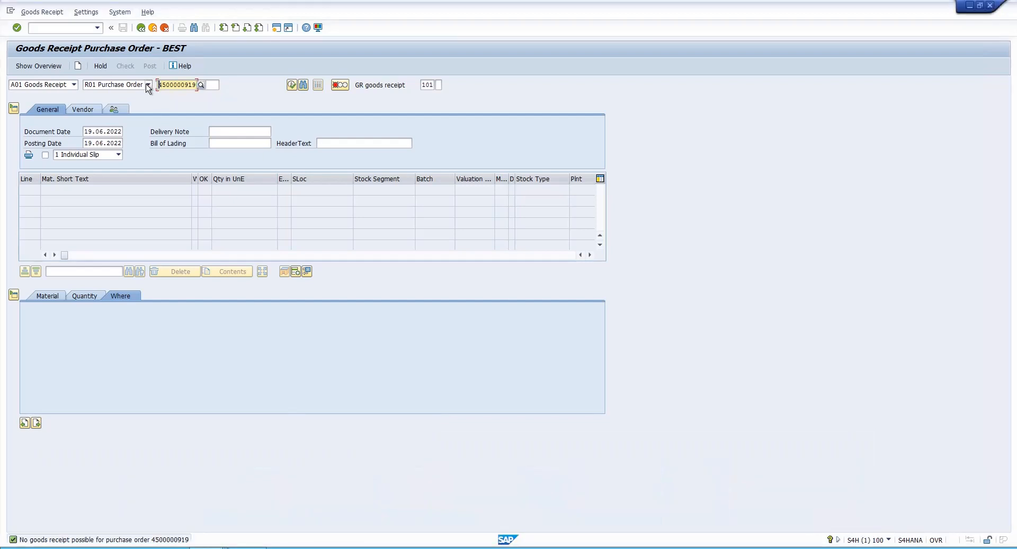
{"action": "left_click", "coordinate": [149, 85]}
{"action": "left_click", "coordinate": [130, 94]}
{"action": "type", "text": "180000061"}
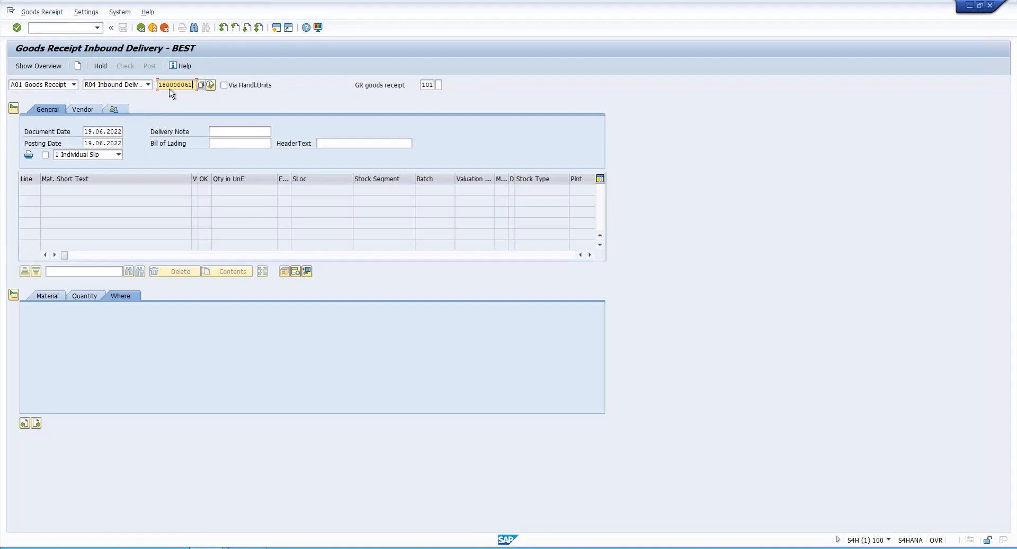
{"action": "key", "text": "Return"}
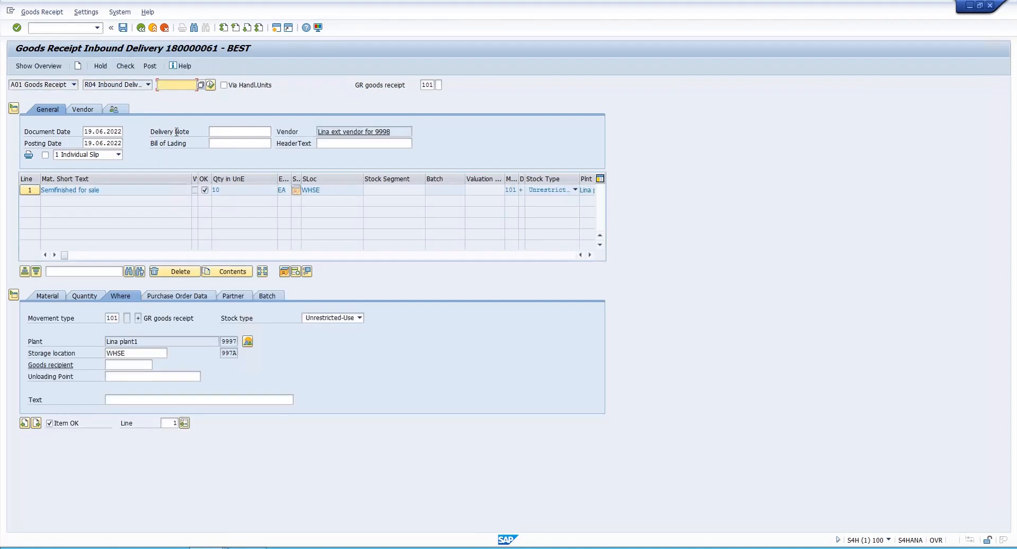
- Check the goods receipt and try to post it, and exit the transaction without saving
{"action": "left_click", "coordinate": [128, 70]}
{"action": "left_click", "coordinate": [129, 69]}
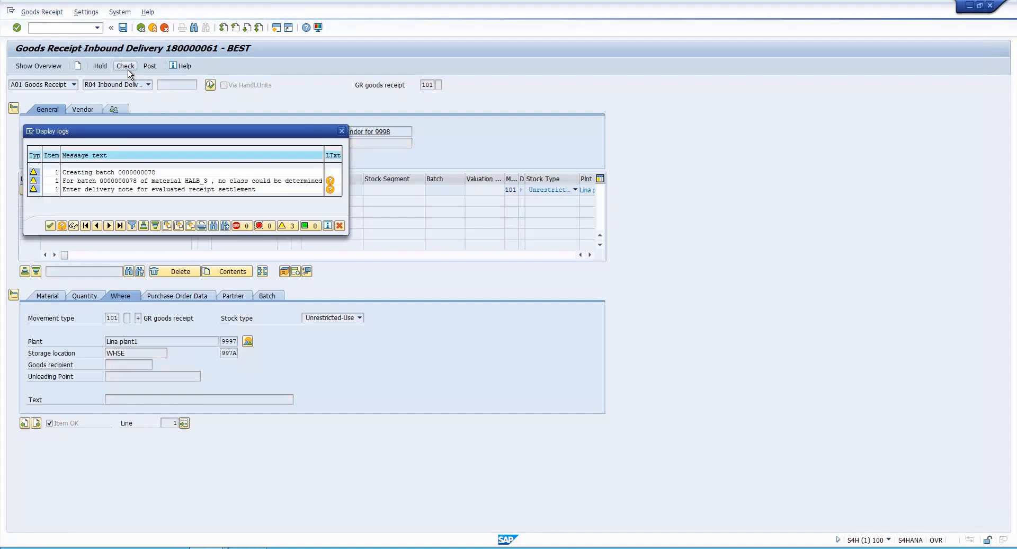
{"action": "left_click", "coordinate": [50, 226]}
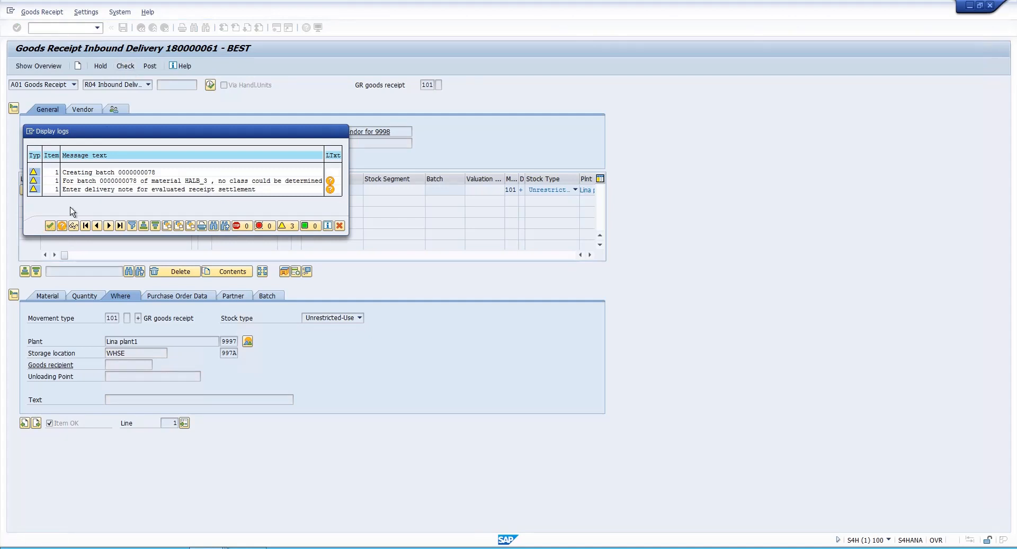
{"action": "left_click", "coordinate": [150, 65]}
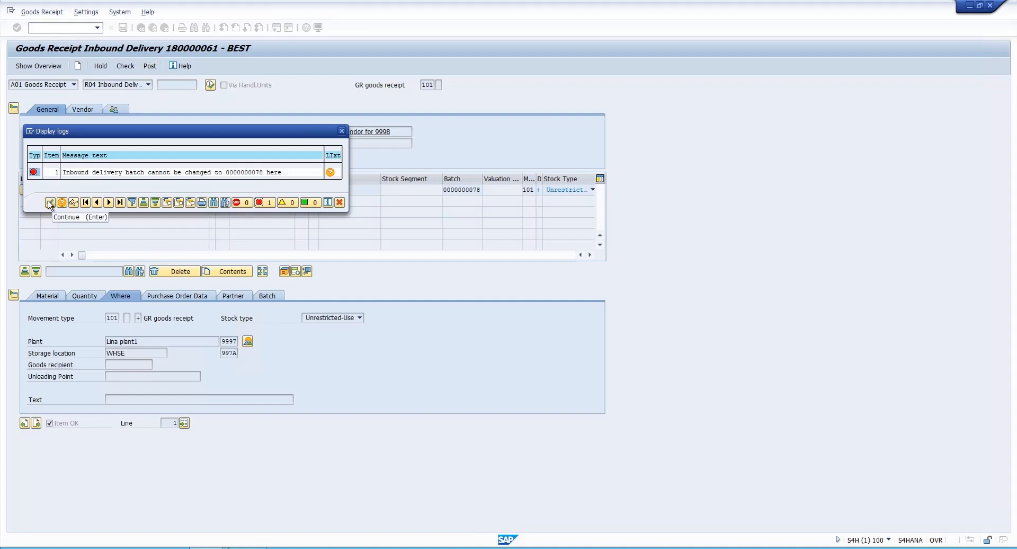
{"action": "left_click", "coordinate": [50, 203]}
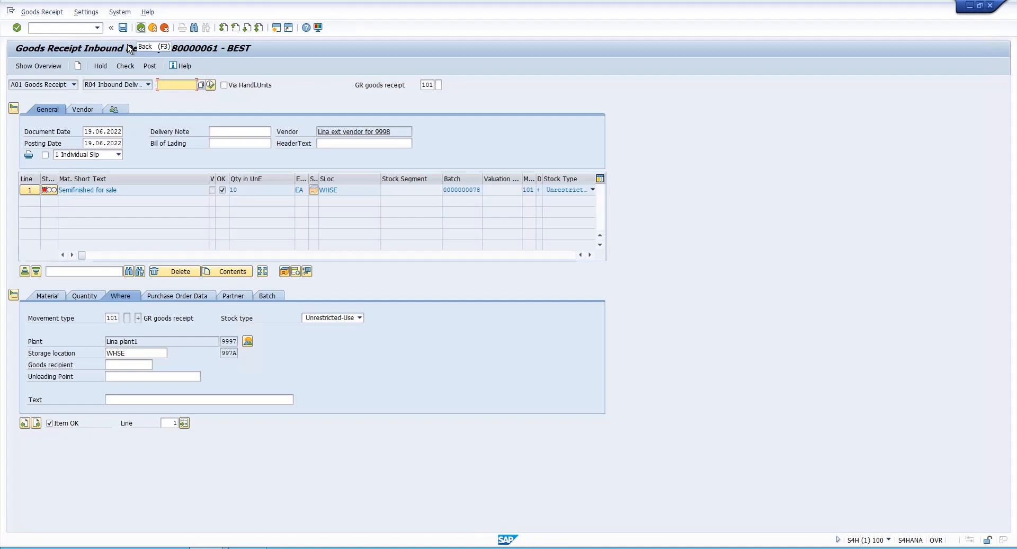
{"action": "left_click", "coordinate": [141, 28]}
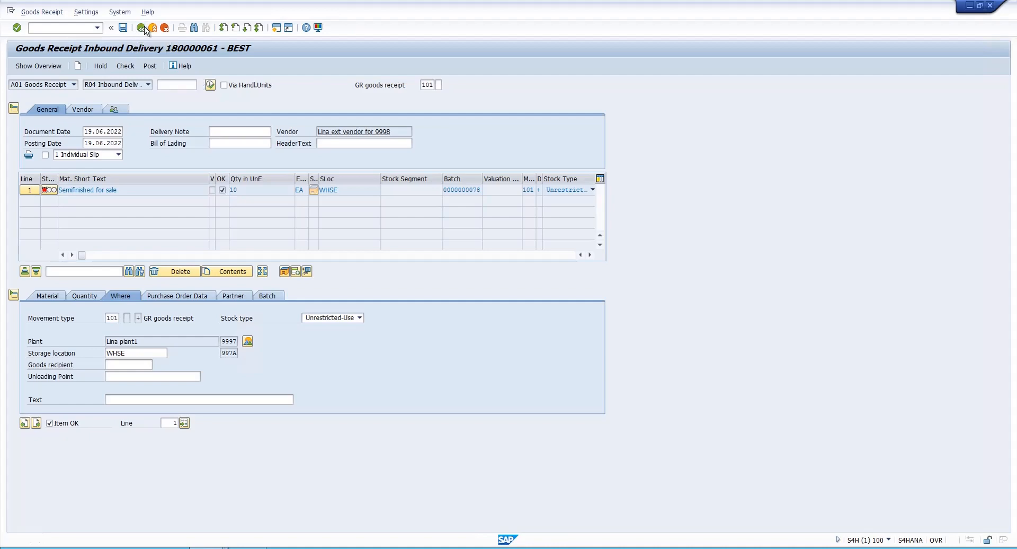
{"action": "left_click", "coordinate": [198, 197]}
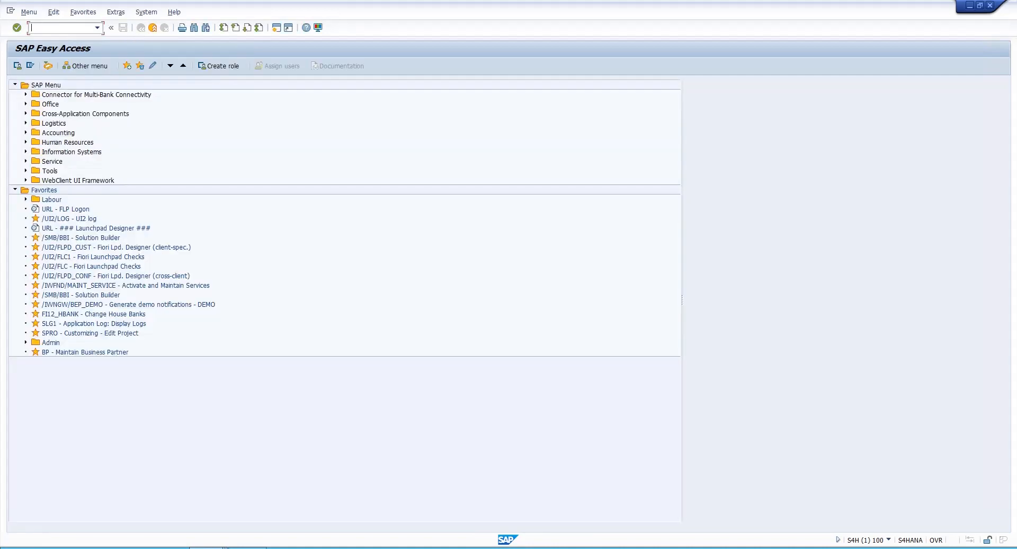
- Return to the inbound delivery session and open the saved delivery in change mode
{"action": "left_click", "coordinate": [207, 547]}
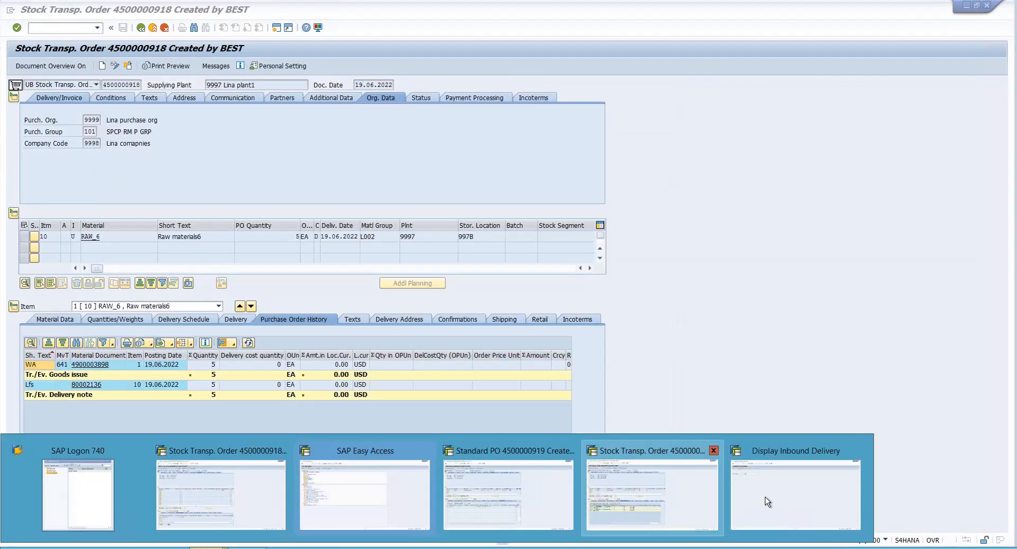
{"action": "left_click", "coordinate": [768, 501]}
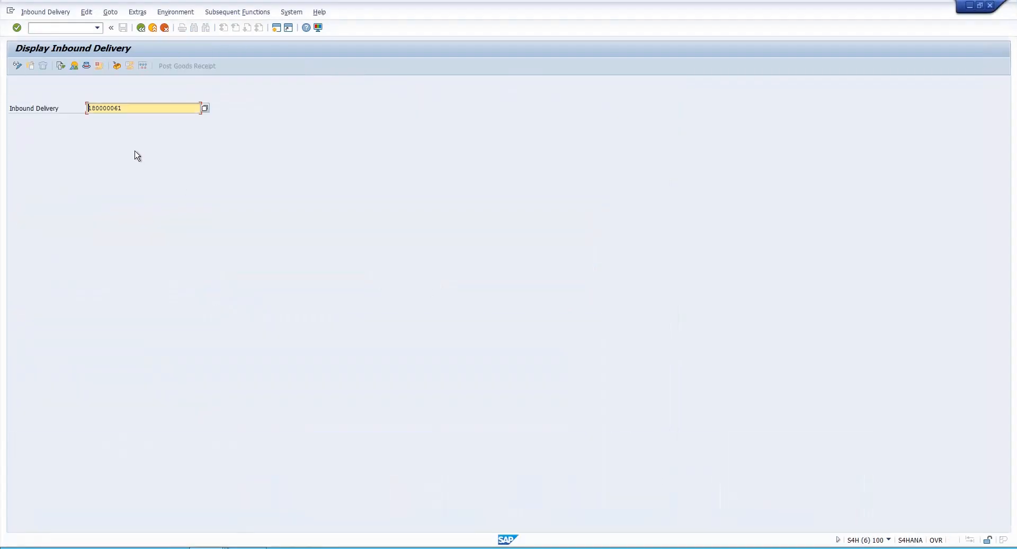
{"action": "left_click", "coordinate": [43, 12]}
{"action": "left_click", "coordinate": [41, 49]}
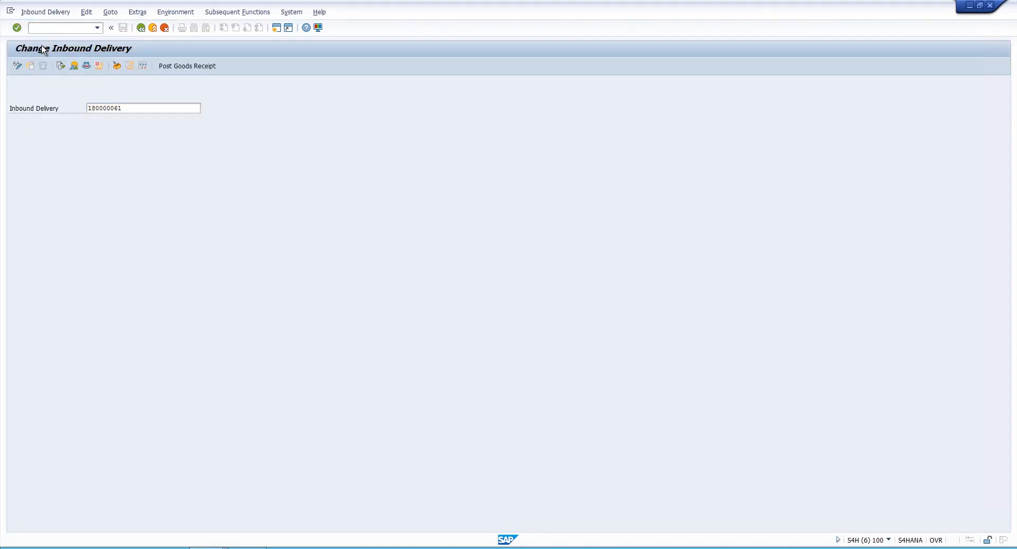
{"action": "key", "text": "Return"}
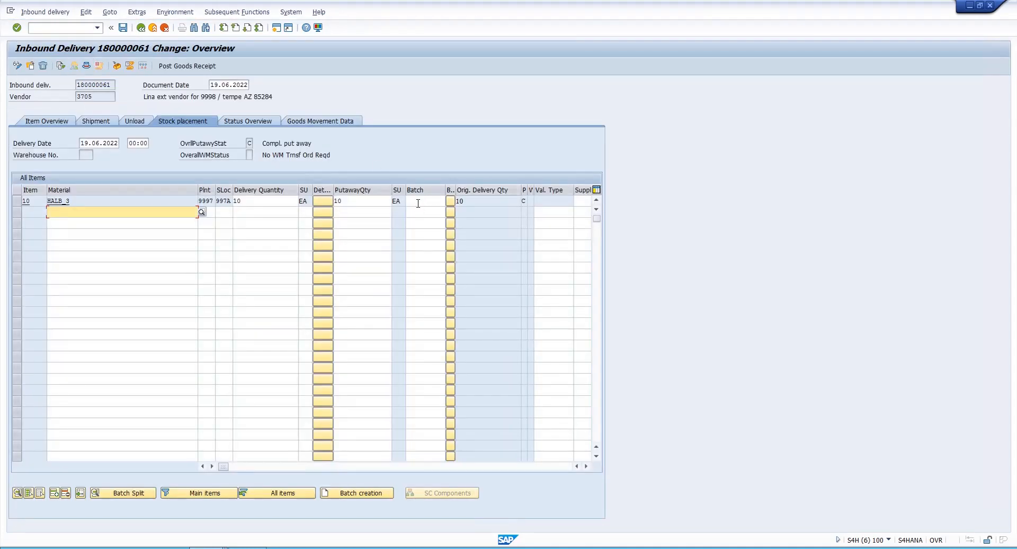
- Assign batch 000000078 to the HALB_3 item of the inbound delivery and save the change
{"action": "left_click", "coordinate": [418, 202]}
{"action": "type", "text": "0000000078"}
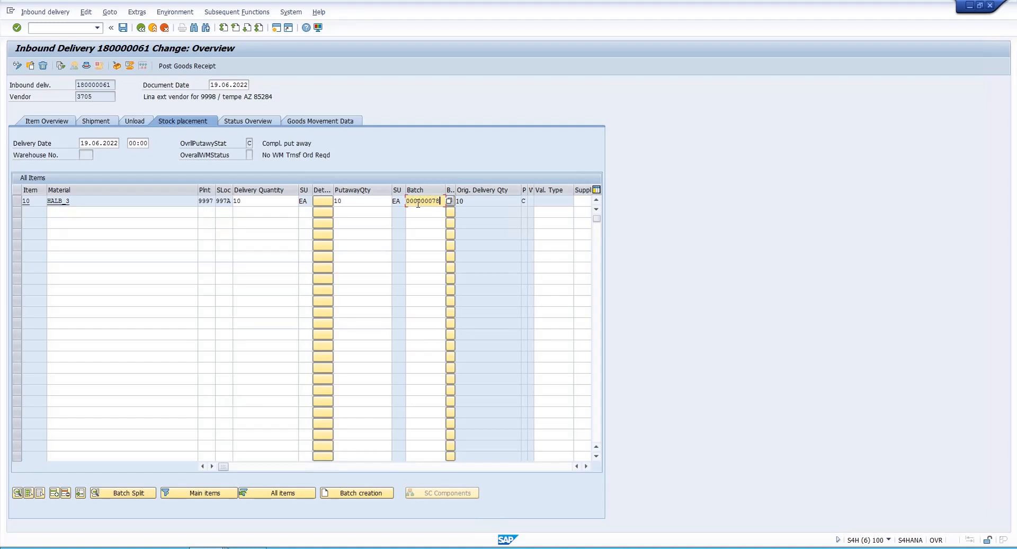
{"action": "key", "text": "Return"}
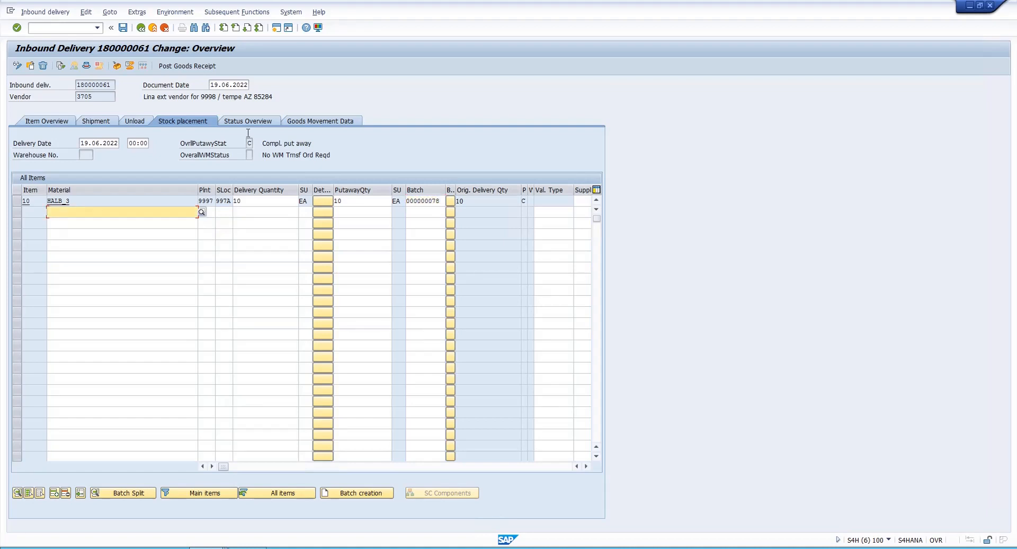
{"action": "left_click", "coordinate": [123, 28]}
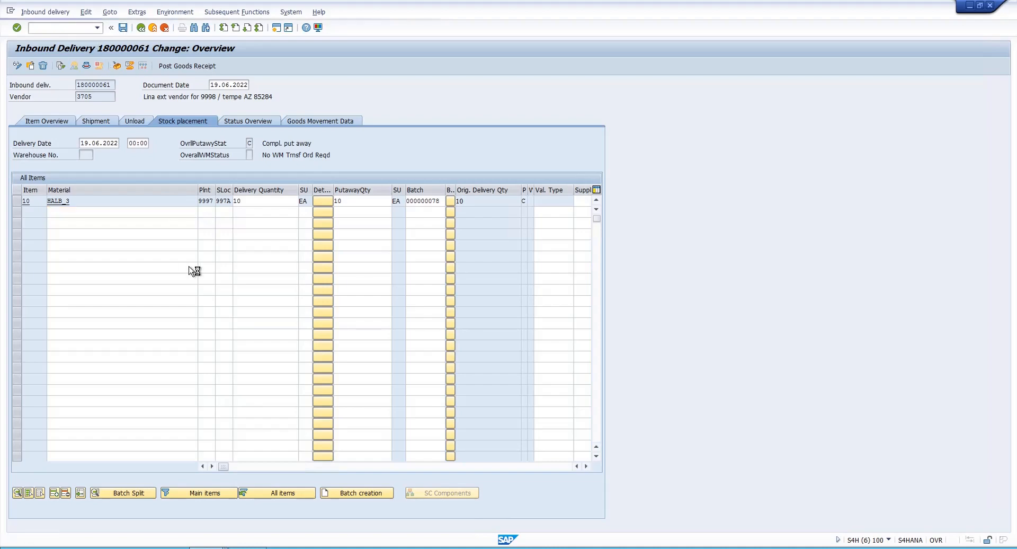
- Switch to the SAP Easy Access session, start /nmigo, and load the goods receipt for the changed inbound delivery by its number
{"action": "mouse_move", "coordinate": [194, 545]}
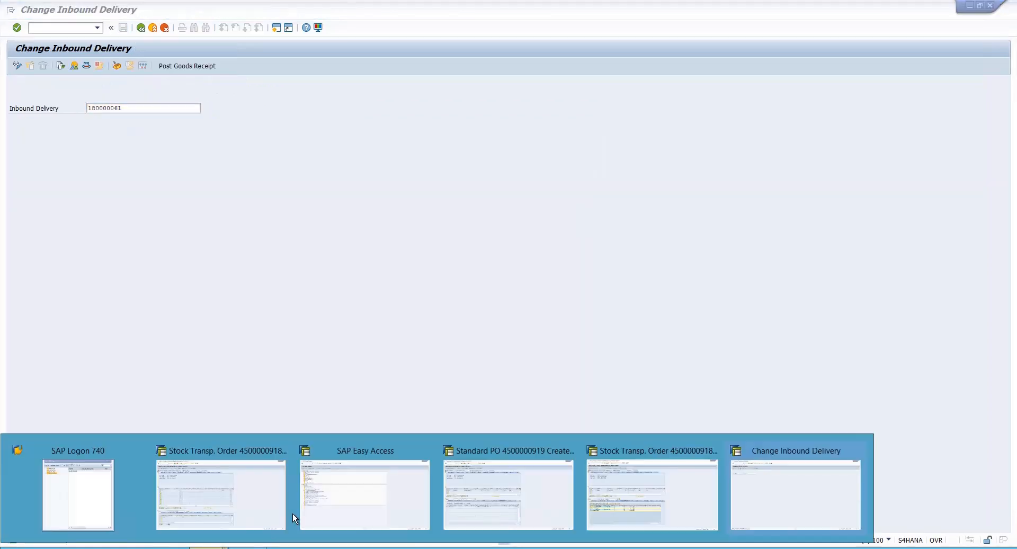
{"action": "left_click", "coordinate": [331, 512]}
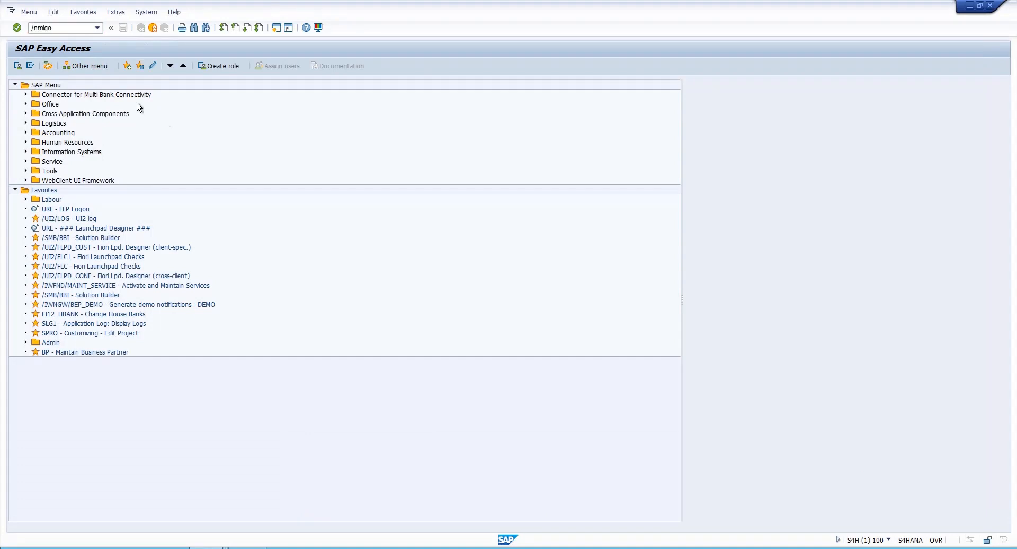
{"action": "key", "text": "Return"}
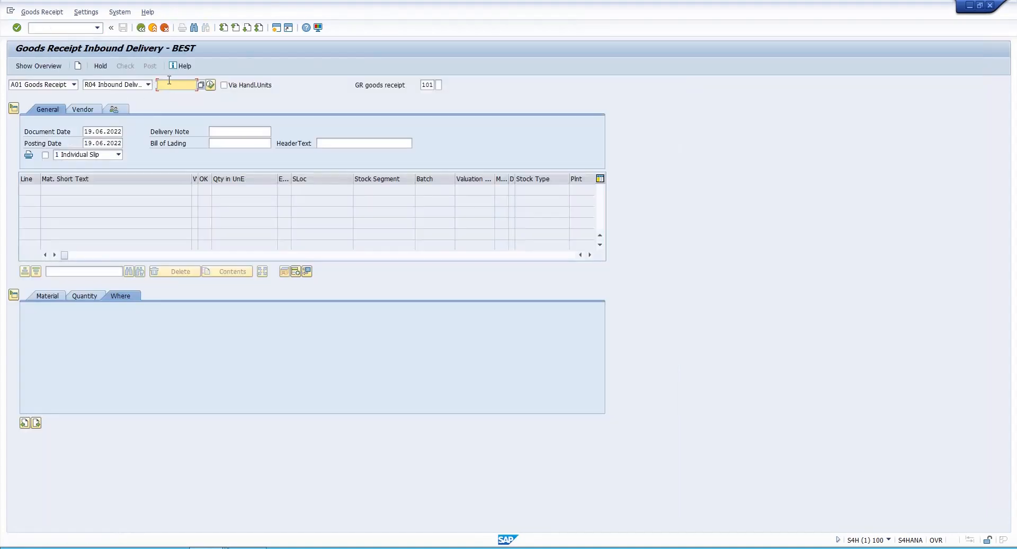
{"action": "type", "text": "180000061"}
{"action": "key", "text": "Return"}
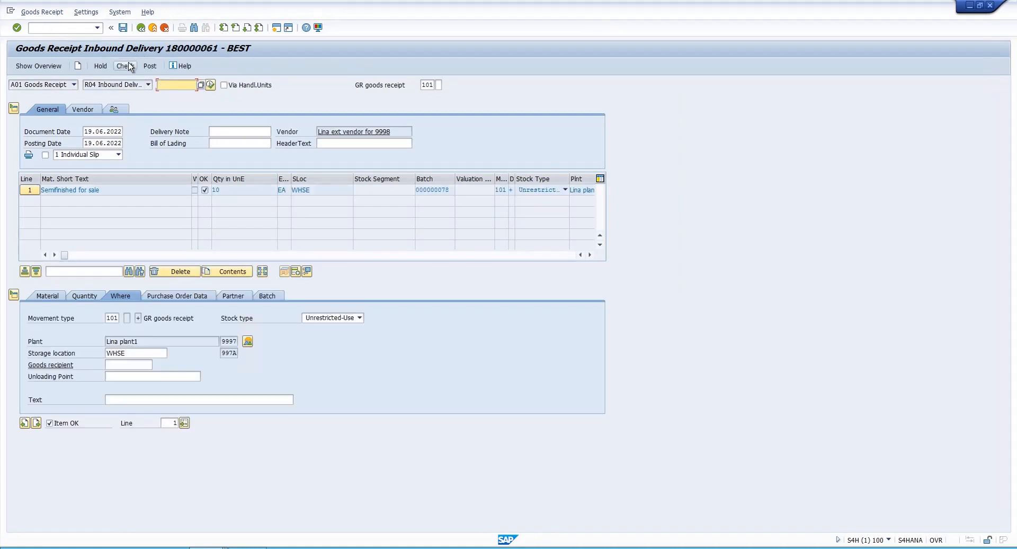
- Check the goods receipt for the inbound delivery, post it, and return to the SAP Easy Access screen
{"action": "left_click", "coordinate": [128, 63]}
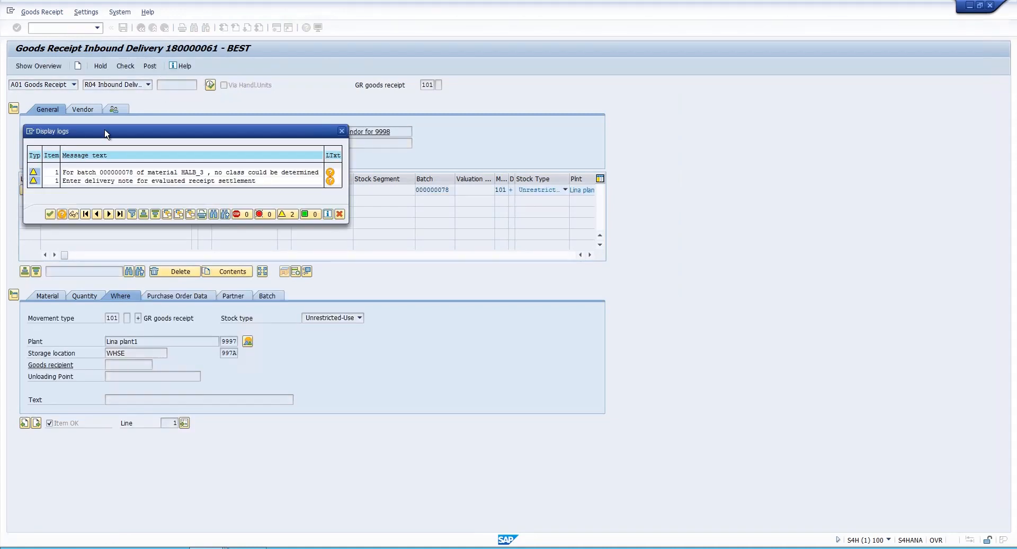
{"action": "left_click", "coordinate": [49, 213]}
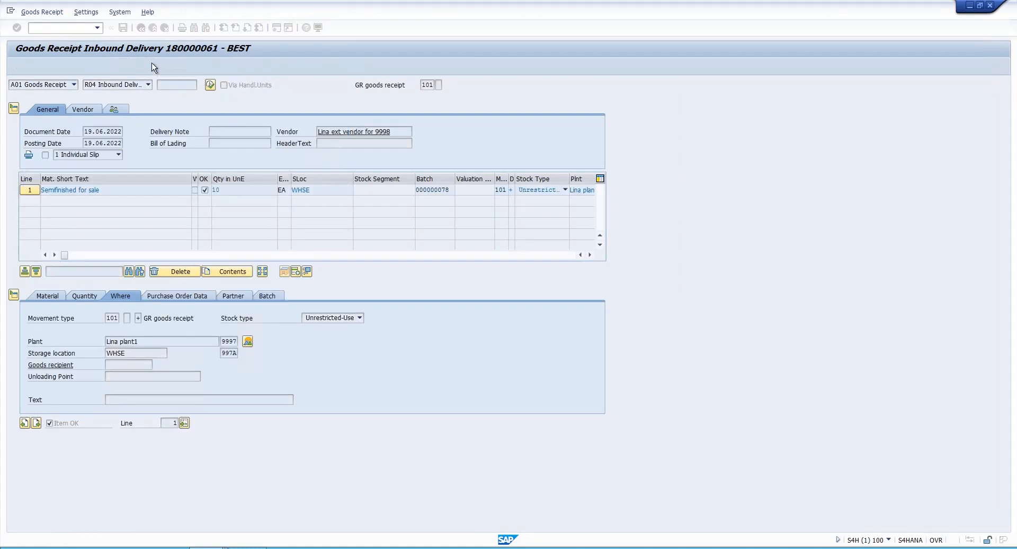
{"action": "left_click", "coordinate": [151, 64]}
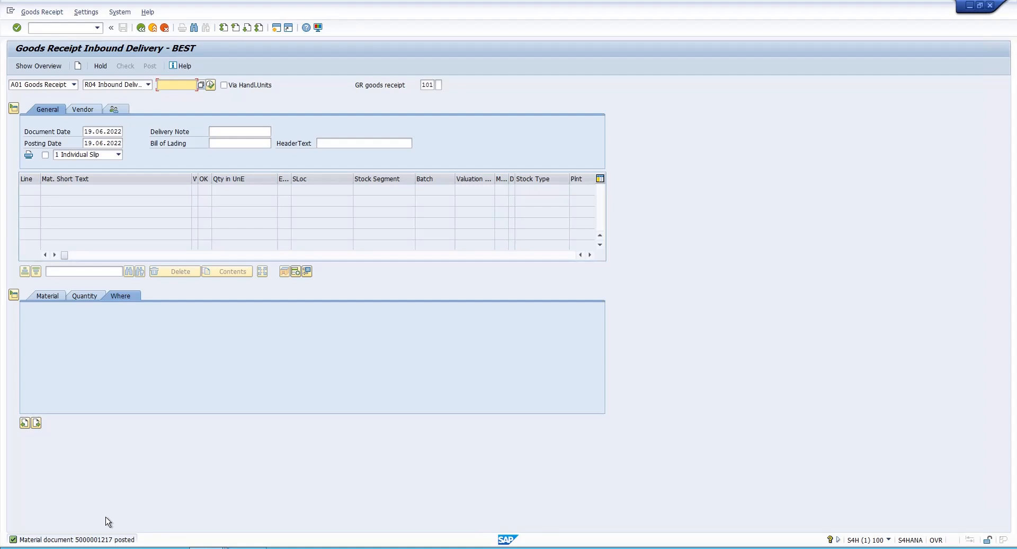
{"action": "left_click", "coordinate": [141, 30]}
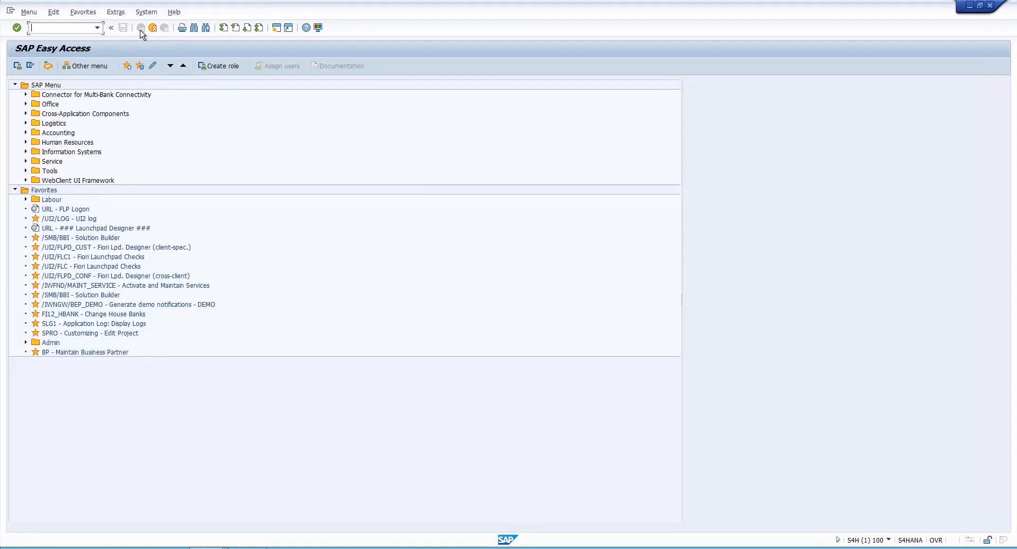
- Open MRRL under Logistics Invoice Verification's Automatic Settlement and execute a test run for plant 9997 and vendor 3705
{"action": "left_click", "coordinate": [25, 124]}
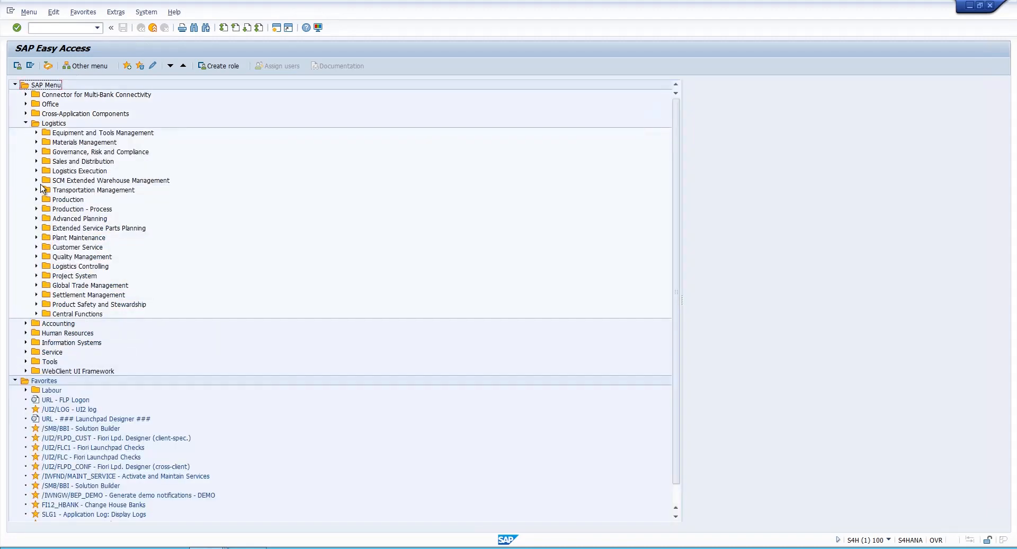
{"action": "left_click", "coordinate": [36, 142]}
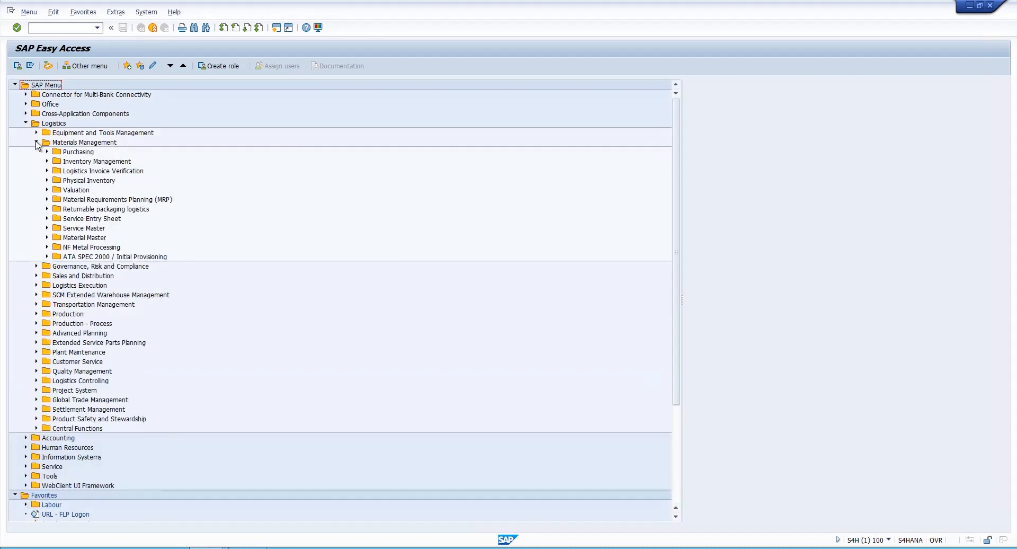
{"action": "left_click", "coordinate": [47, 170]}
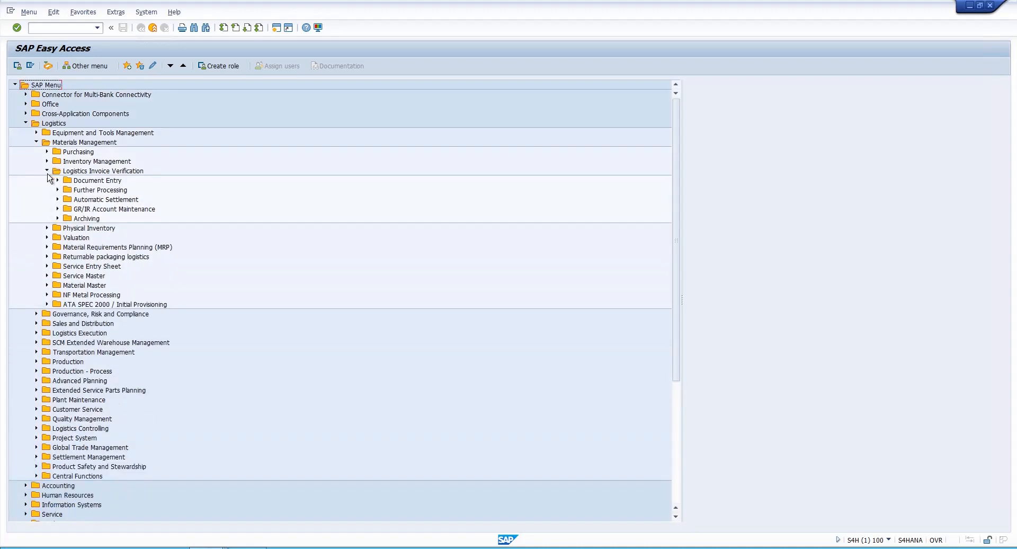
{"action": "left_click", "coordinate": [57, 200]}
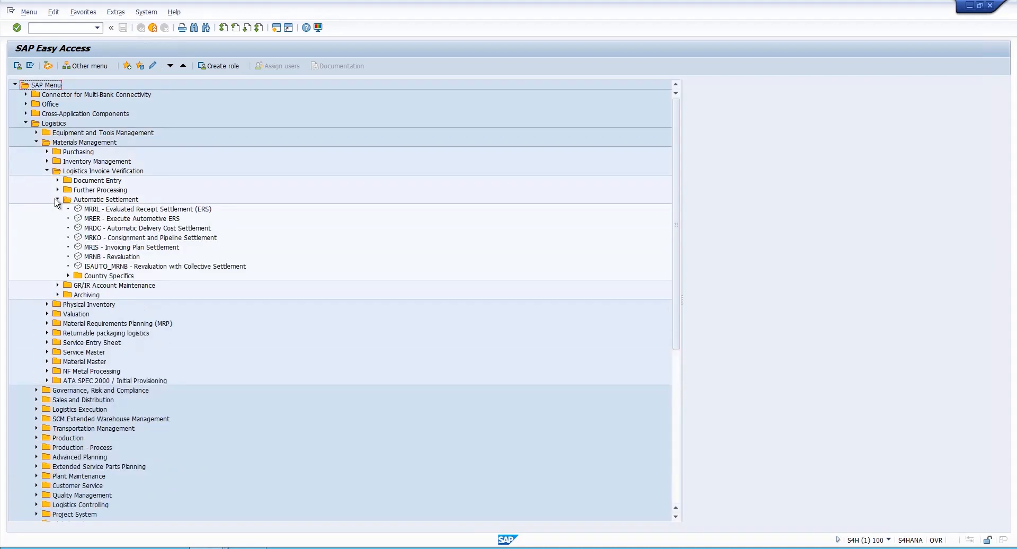
{"action": "left_click", "coordinate": [92, 211]}
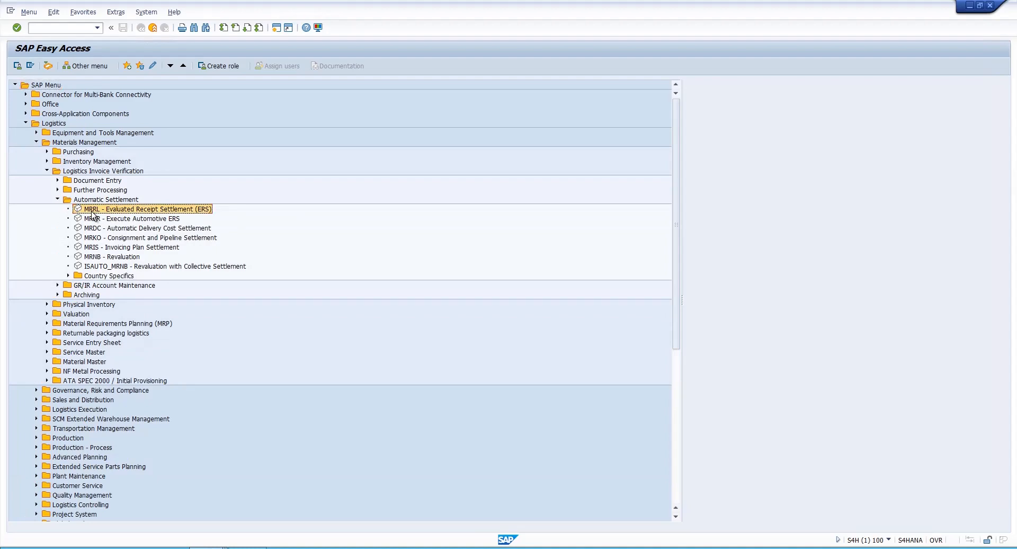
{"action": "double_click", "coordinate": [92, 212]}
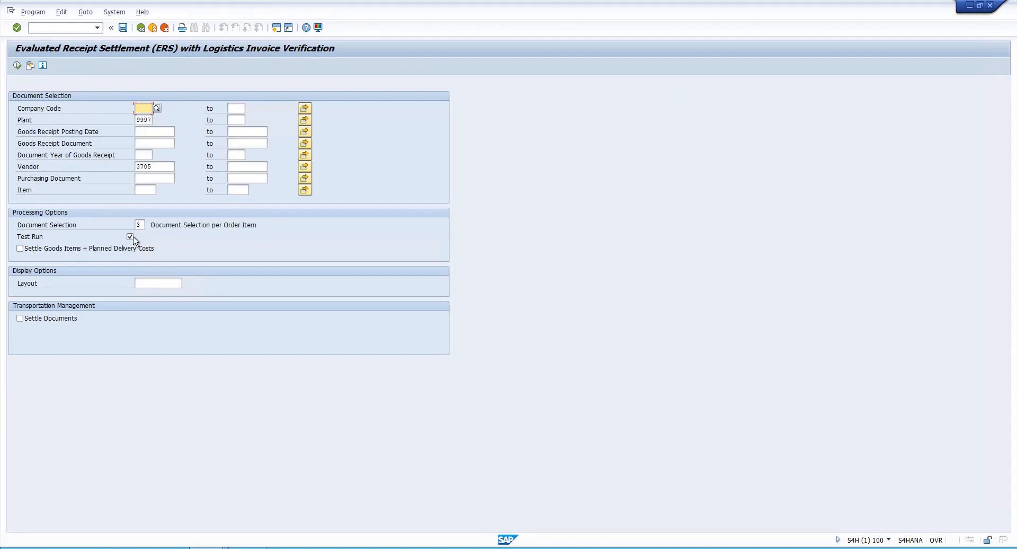
{"action": "left_click", "coordinate": [16, 65]}
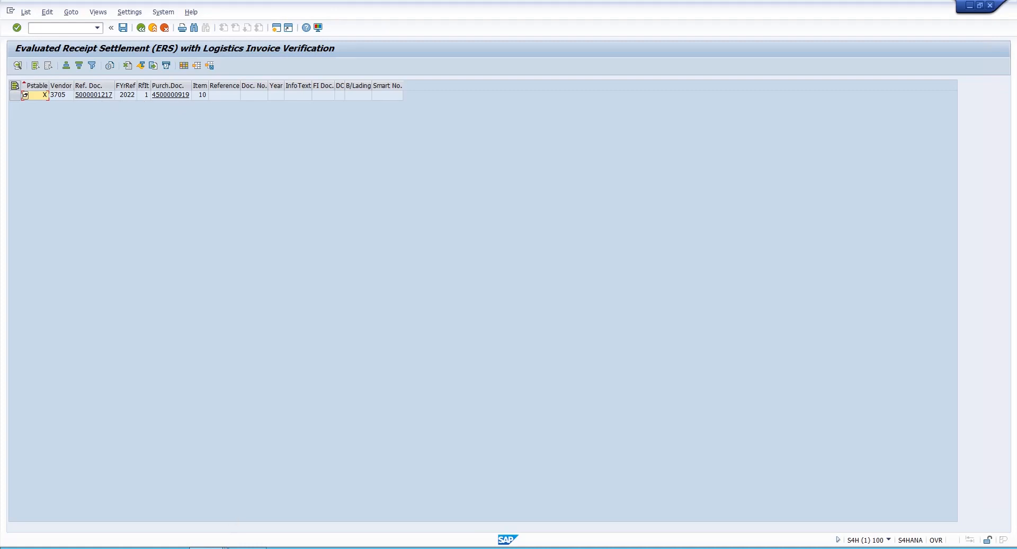
- Switch to the standard purchase order session, reload the order, and view the HALB_3 item's purchase order history
{"action": "left_click", "coordinate": [209, 548]}
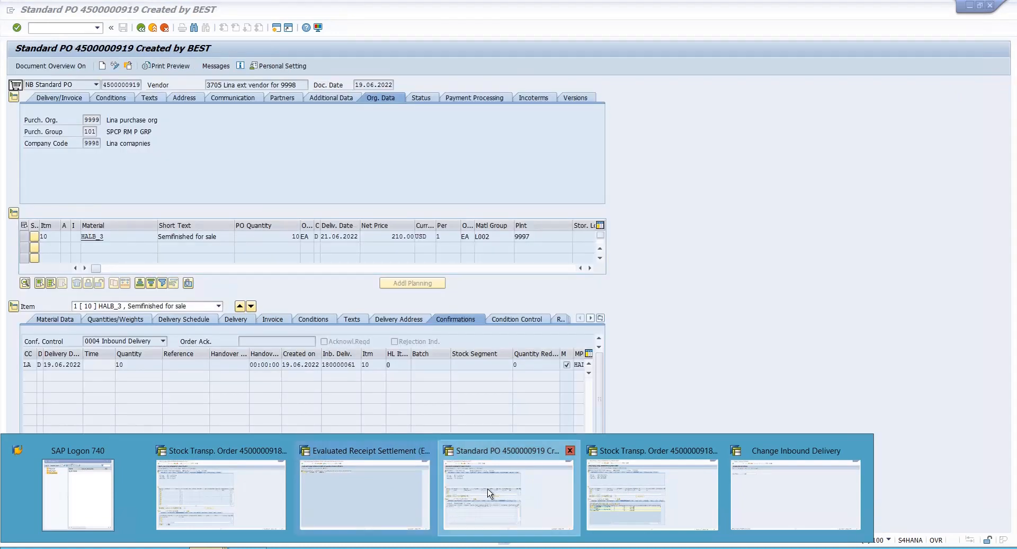
{"action": "left_click", "coordinate": [490, 494]}
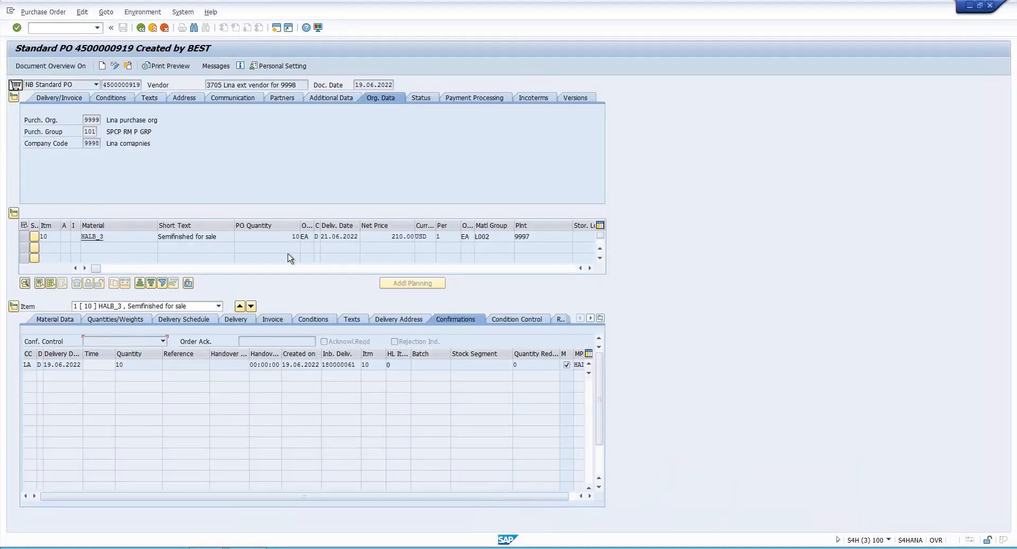
{"action": "left_click", "coordinate": [128, 67]}
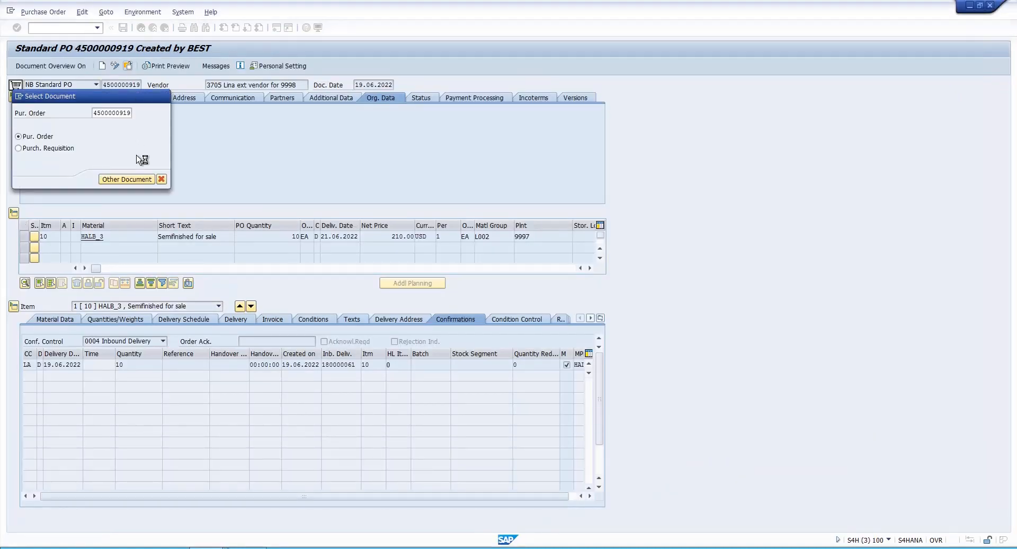
{"action": "key", "text": "Return"}
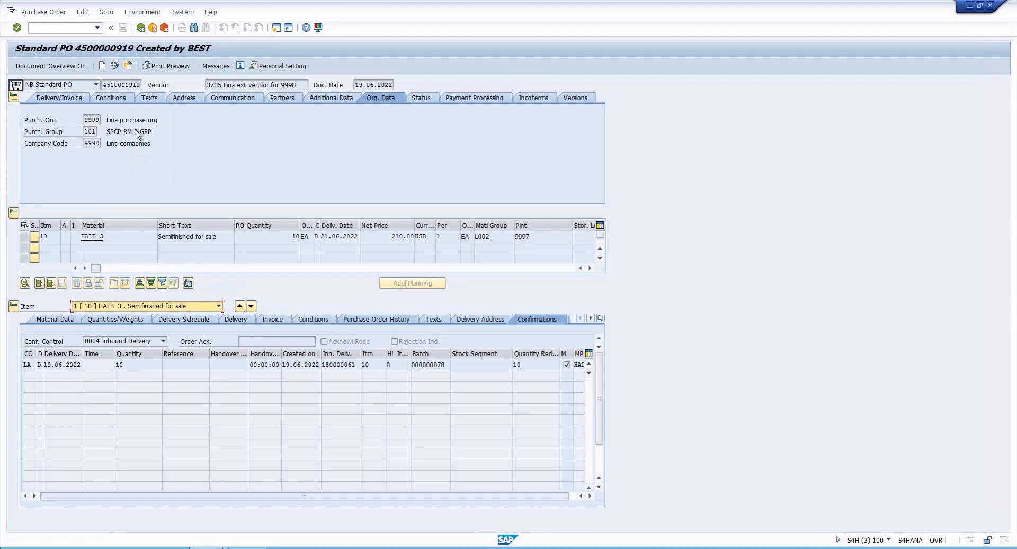
{"action": "left_click", "coordinate": [366, 319]}
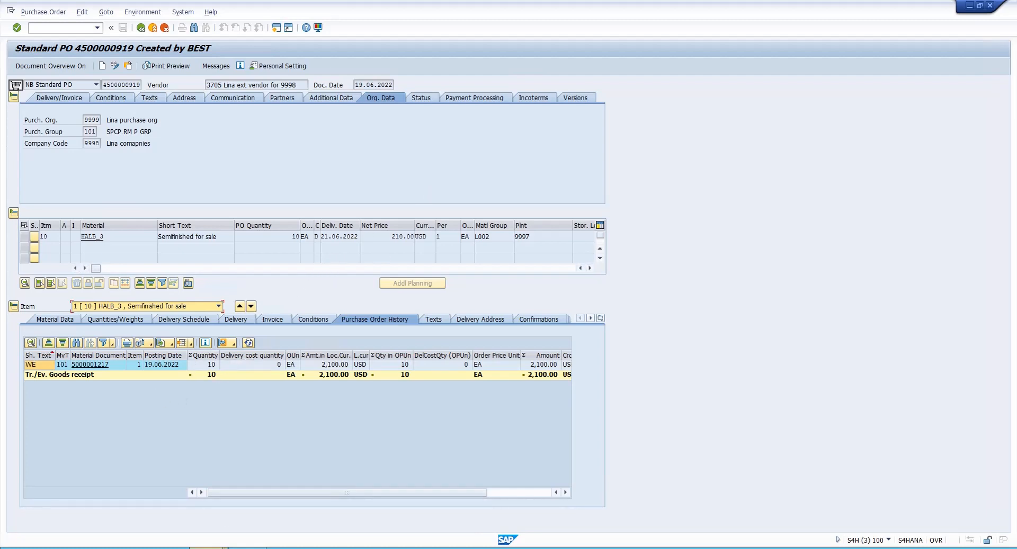
- Return to the Evaluated Receipt Settlement selection, set company code 9998, turn off the test run, and execute the settlement
{"action": "left_click", "coordinate": [208, 548]}
{"action": "left_click", "coordinate": [390, 484]}
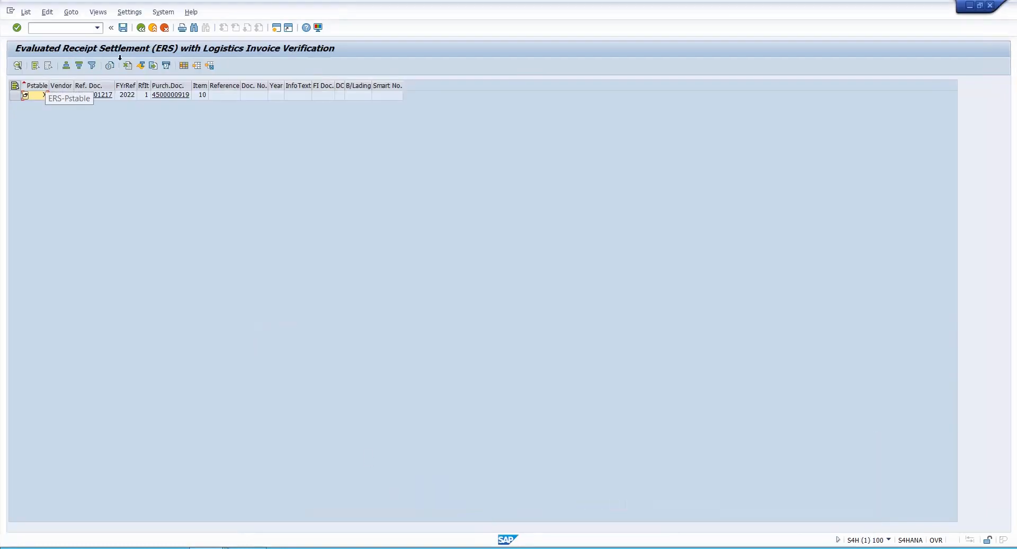
{"action": "left_click", "coordinate": [142, 31]}
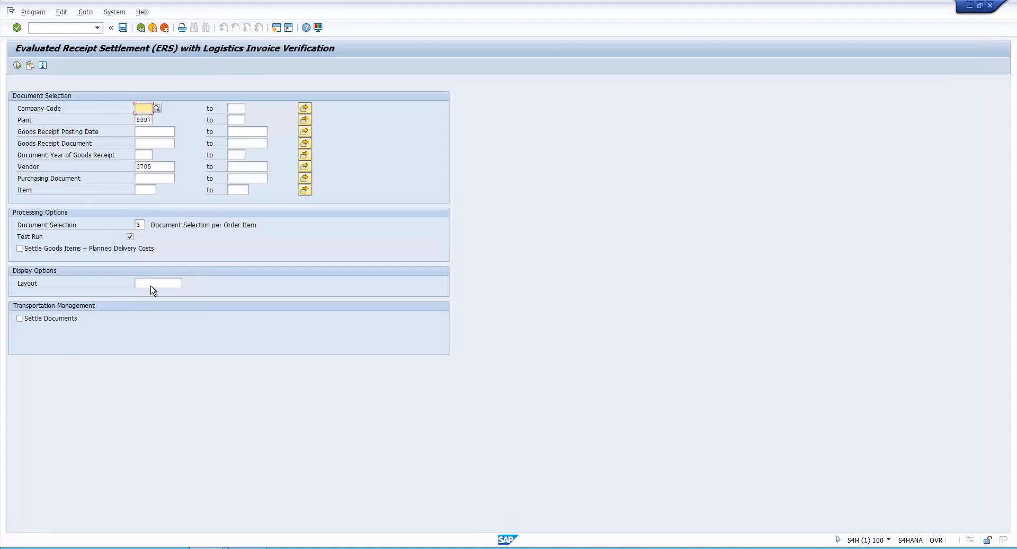
{"action": "left_click", "coordinate": [129, 237]}
{"action": "left_click", "coordinate": [17, 65]}
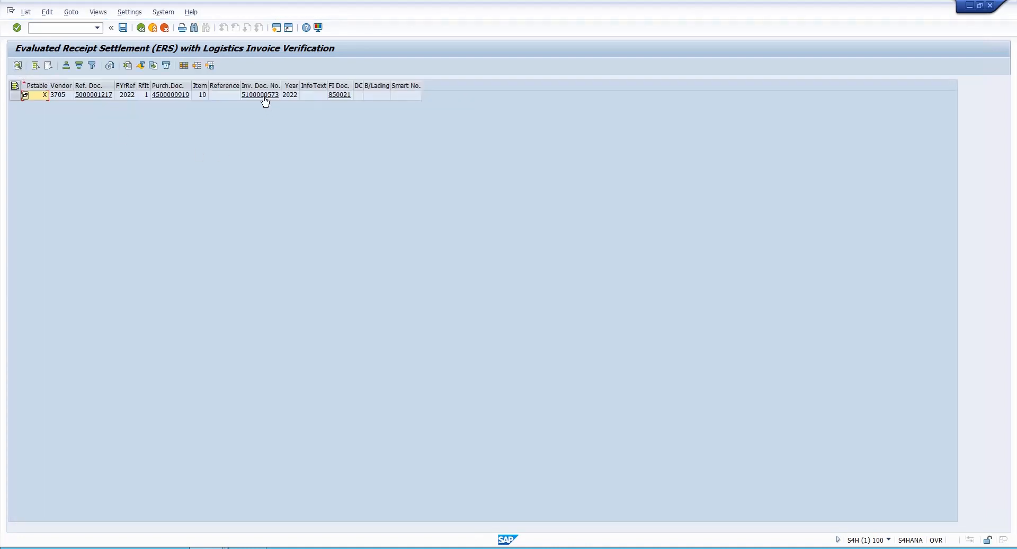
- Display the invoice document posted by the settlement, and return to the Evaluated Receipt Settlement selection screen
{"action": "left_click", "coordinate": [263, 95]}
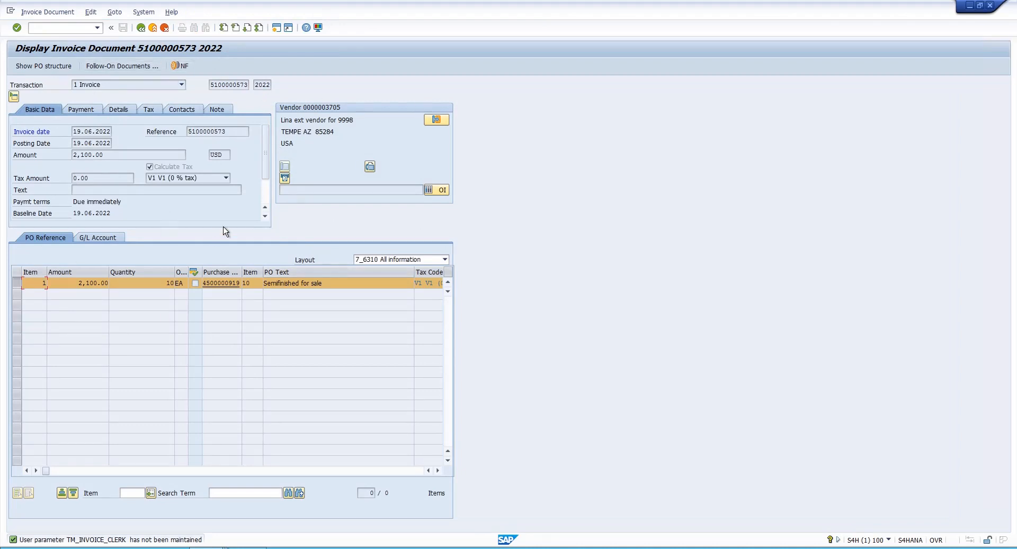
{"action": "left_click", "coordinate": [141, 28]}
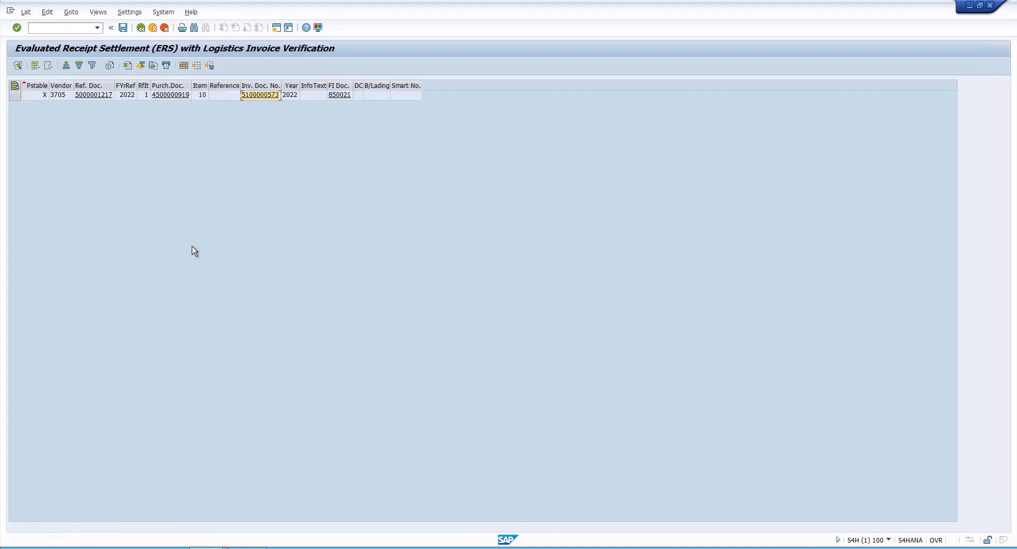
{"action": "left_click", "coordinate": [141, 28]}
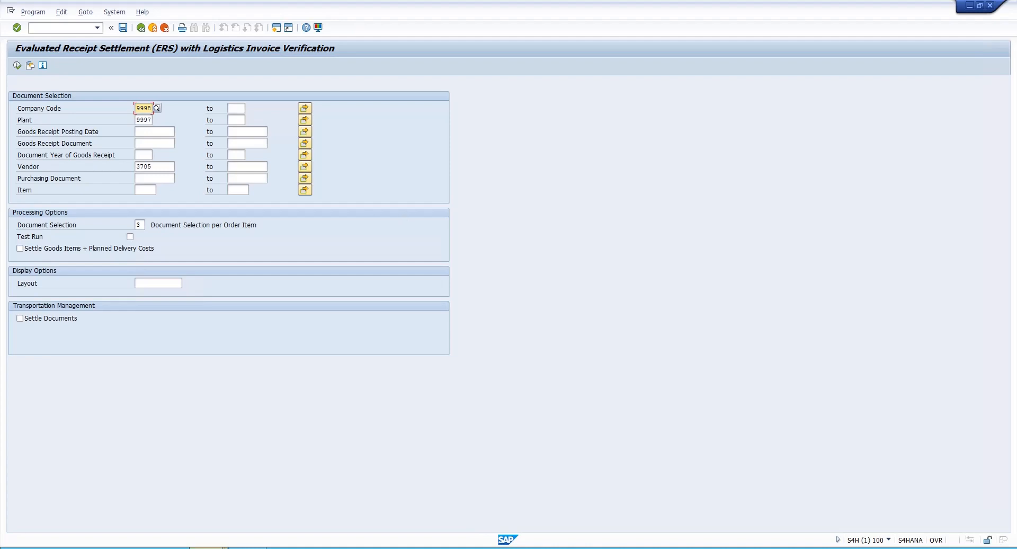
- Switch to the Excel worksheet and review the Wait for Vendor Invoice and Post vendor Invoice in SAP boxes under Concept of ERS
{"action": "key", "text": "alt+Tab"}
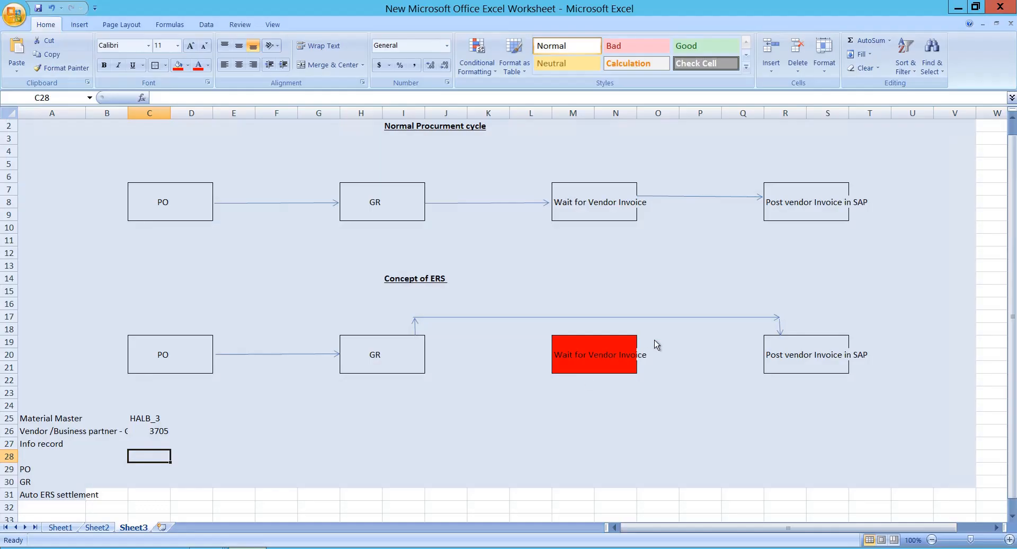
{"action": "left_click", "coordinate": [620, 343]}
{"action": "left_click", "coordinate": [572, 353]}
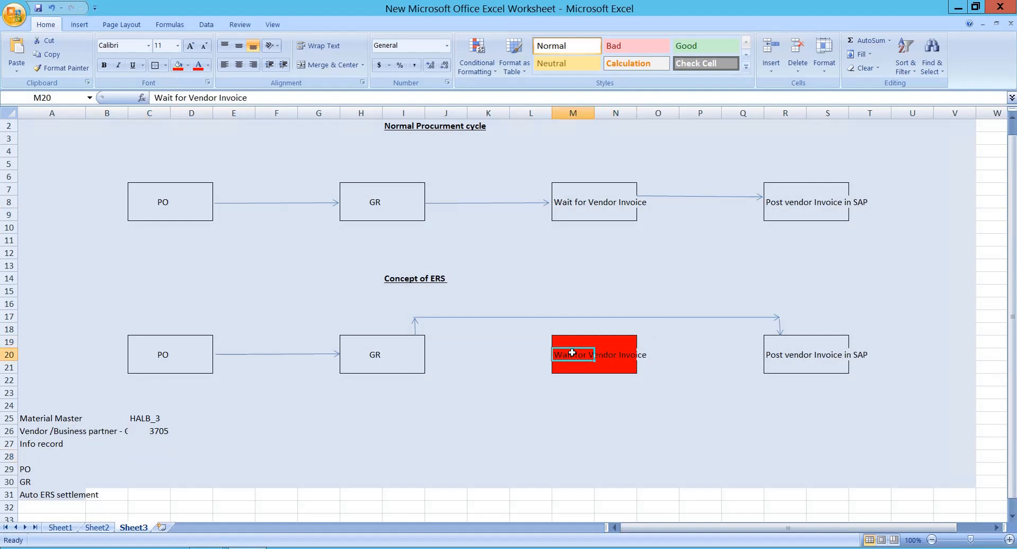
{"action": "left_click", "coordinate": [800, 360]}
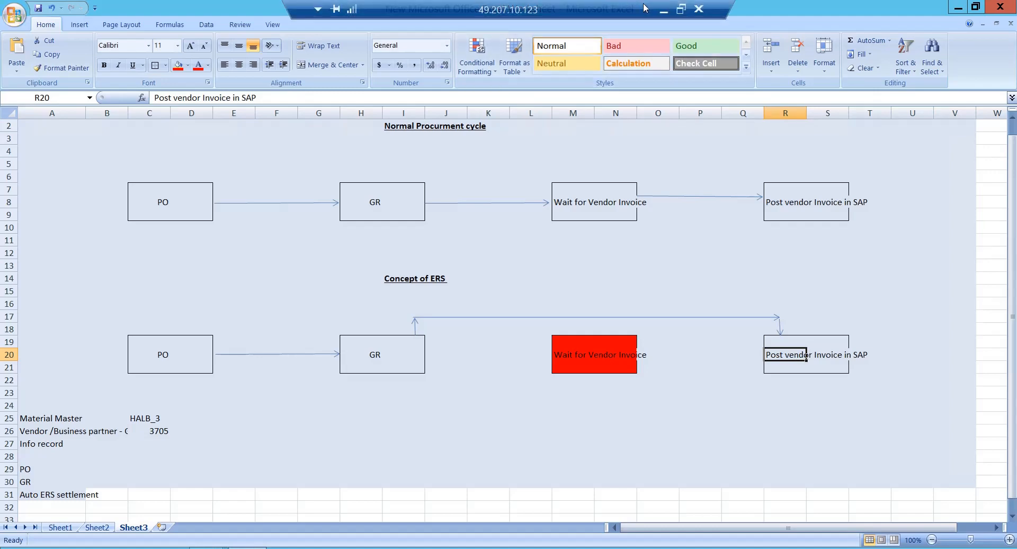
{"action": "left_click", "coordinate": [663, 11]}
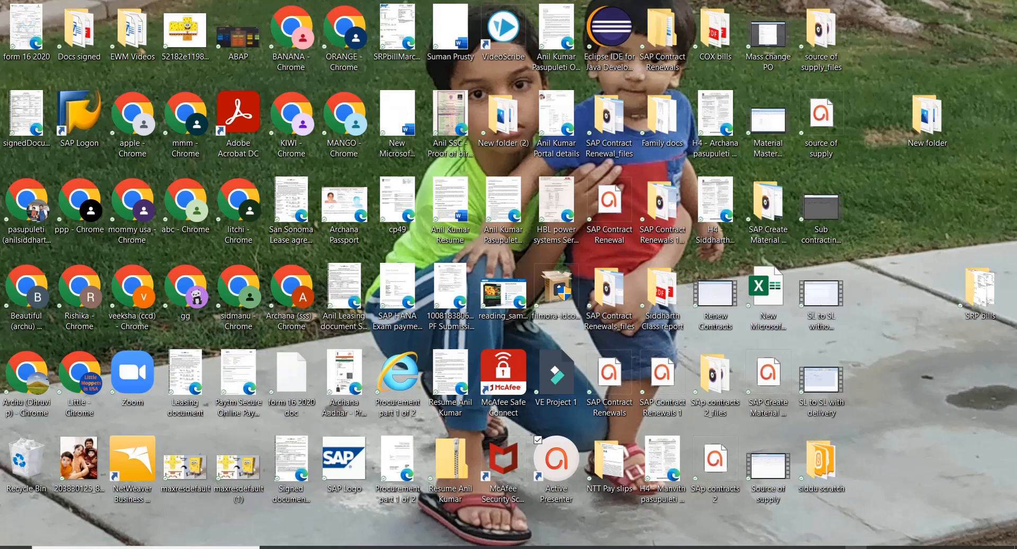
{"action": "left_click", "coordinate": [856, 547]}
{"action": "left_click", "coordinate": [889, 539]}
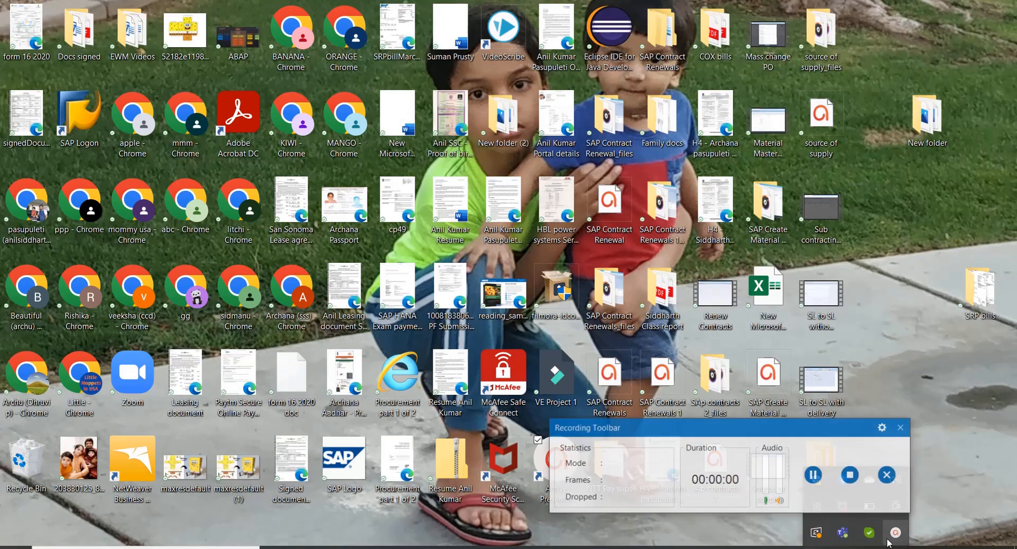